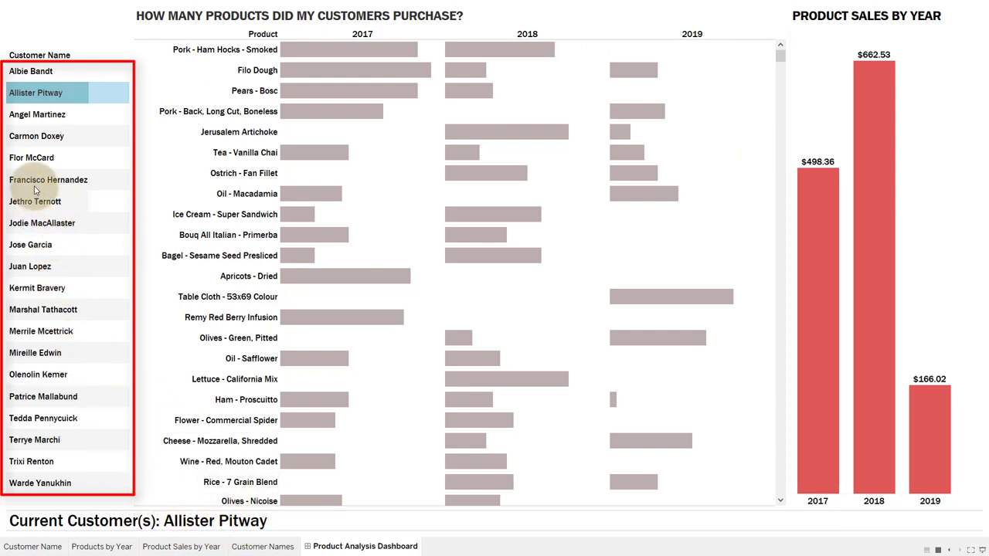
Step: Show the purchases of the ninth listed customer on the dashboard, filter them to 2017, and clear the year filter
click(31, 246)
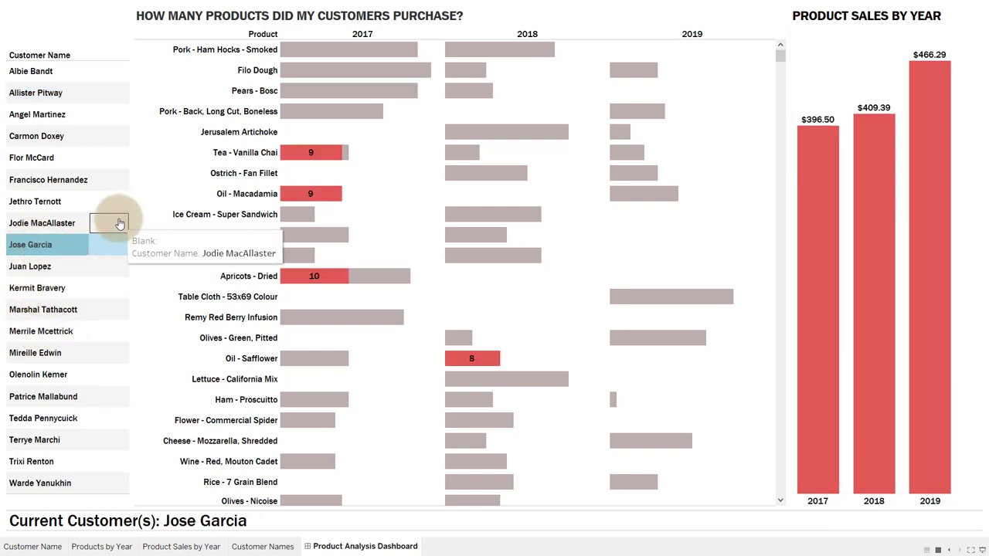
mouse_move(289, 161)
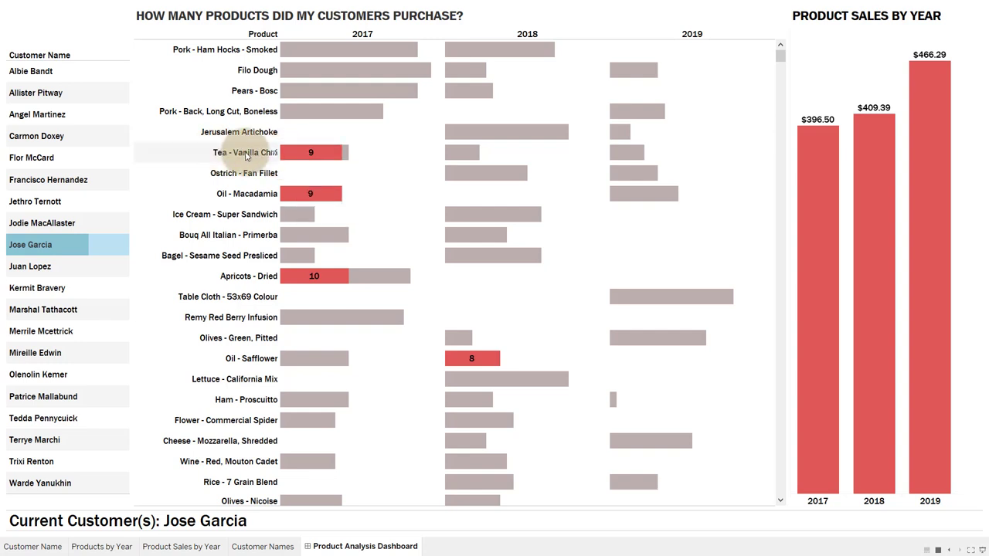
mouse_move(854, 227)
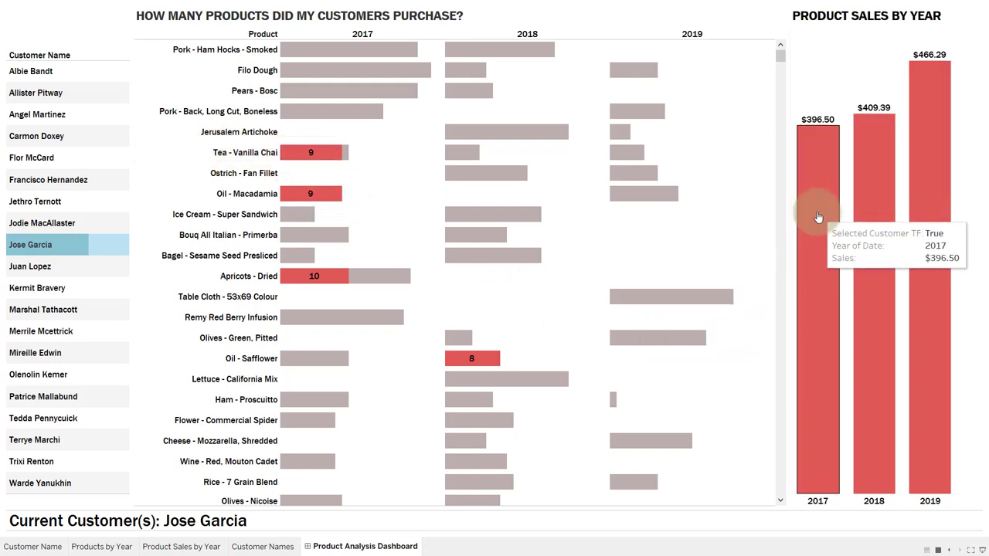
click(819, 218)
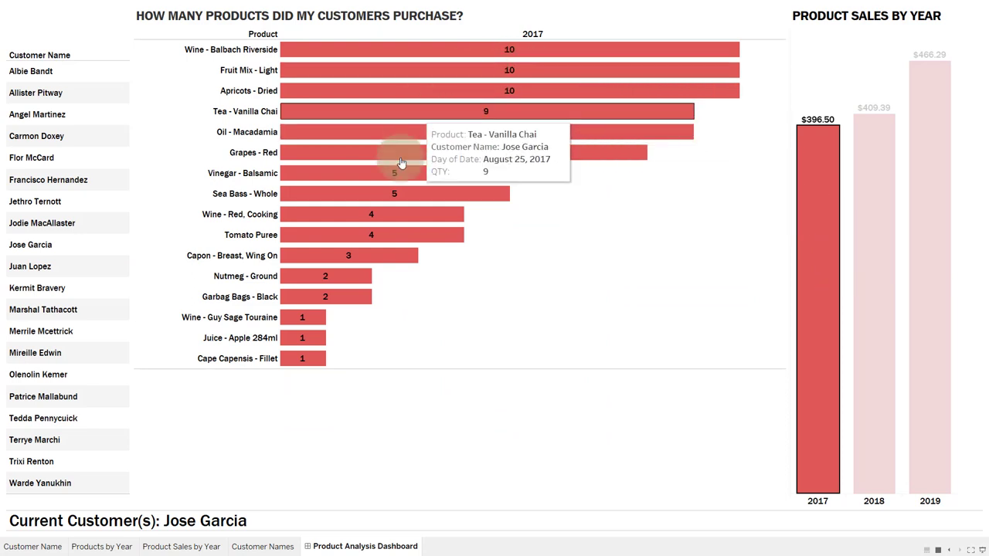
click(810, 185)
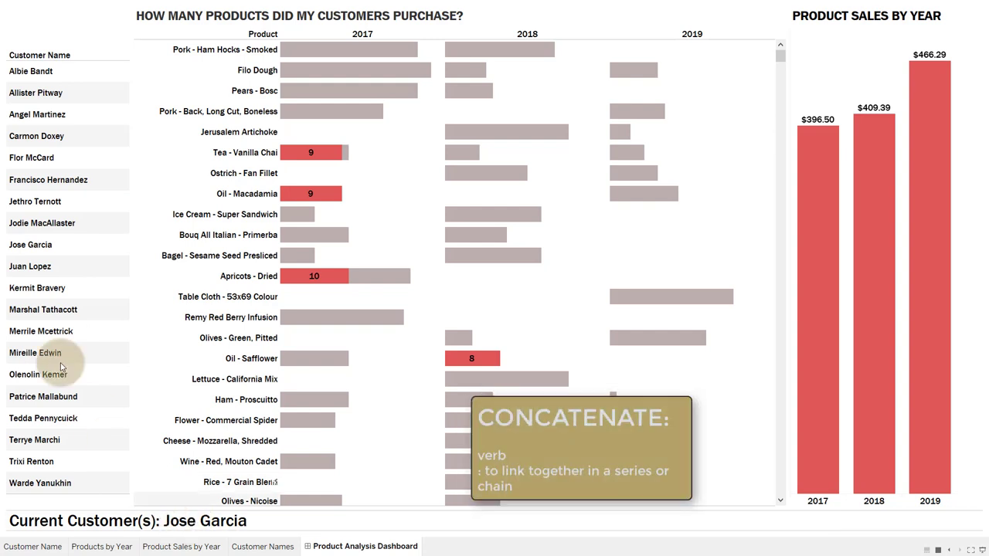
Step: Select the 3rd, 9th, 12th and 18th listed customers together to view their combined purchases and yearly sales
click(47, 248)
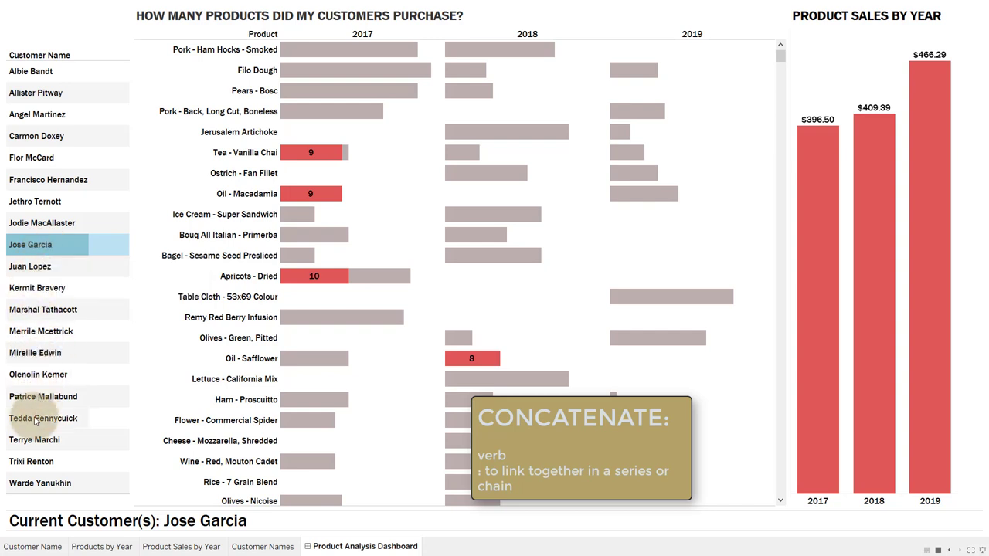
ctrl+click(28, 440)
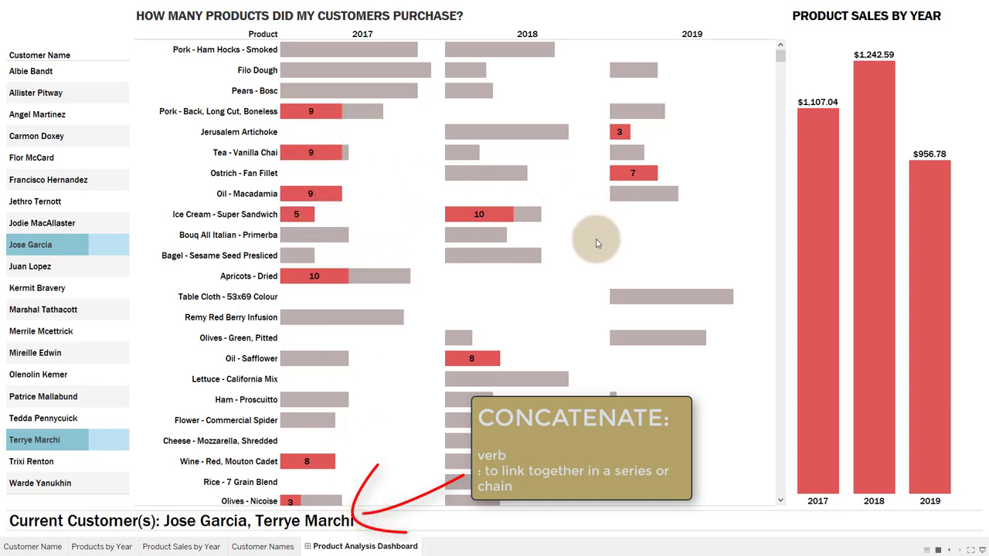
ctrl+click(38, 115)
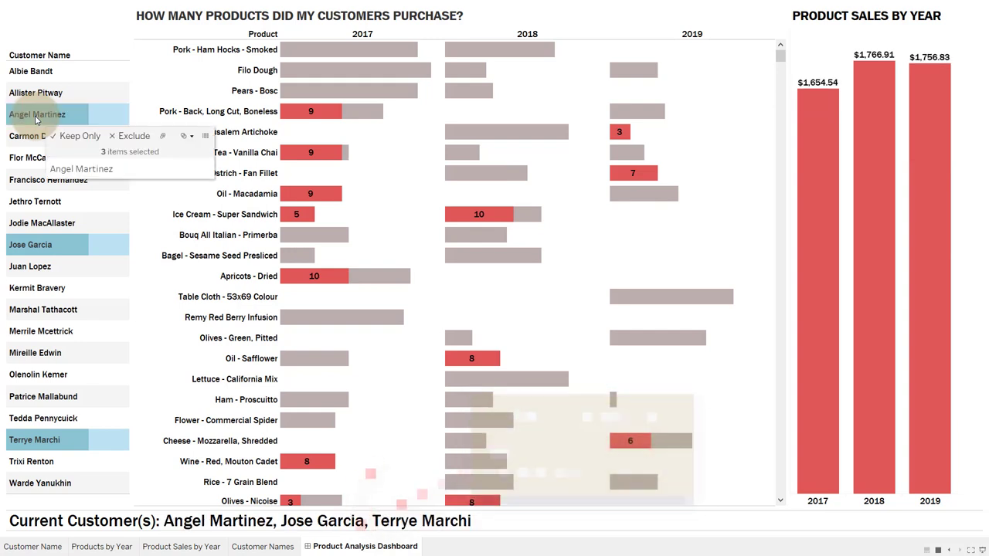
ctrl+click(29, 313)
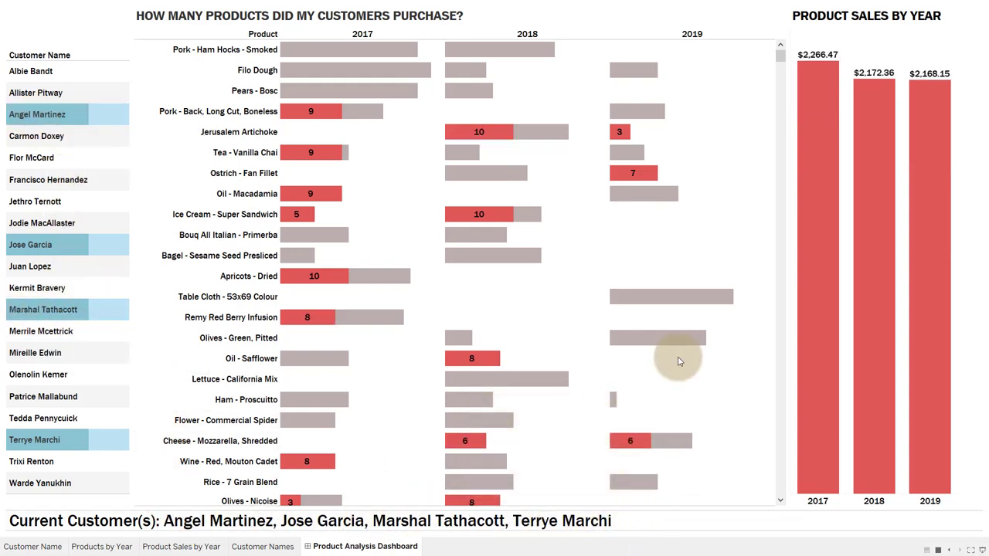
mouse_move(456, 463)
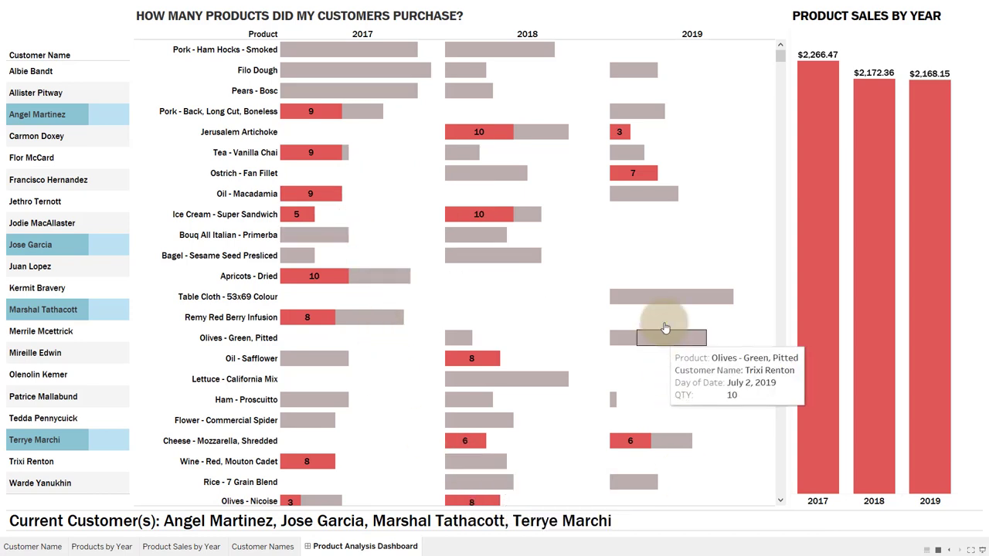
Step: Filter the four selected customers' products to 2017, look through the product list, and clear the year filter
click(823, 123)
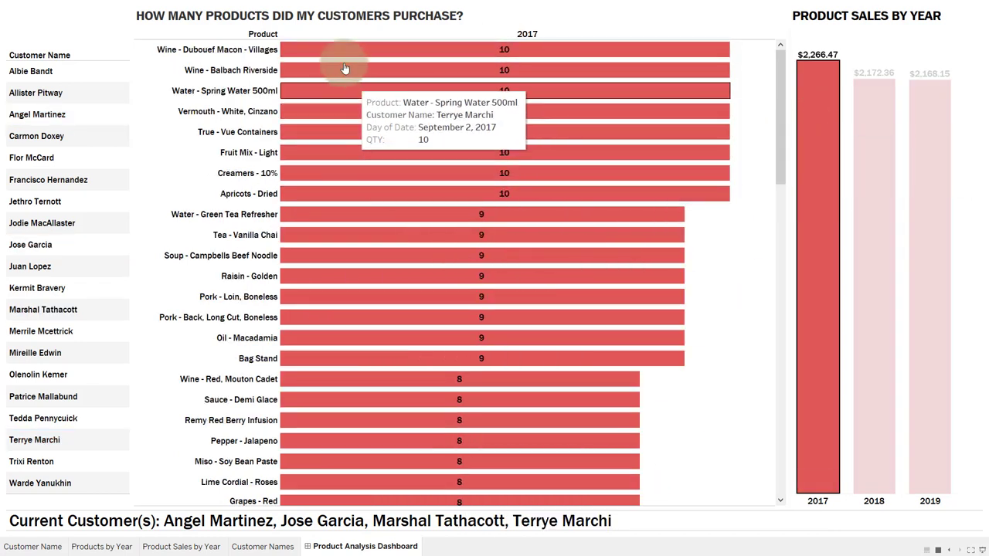
scroll(323, 241, down, 5)
scroll(323, 245, up, 5)
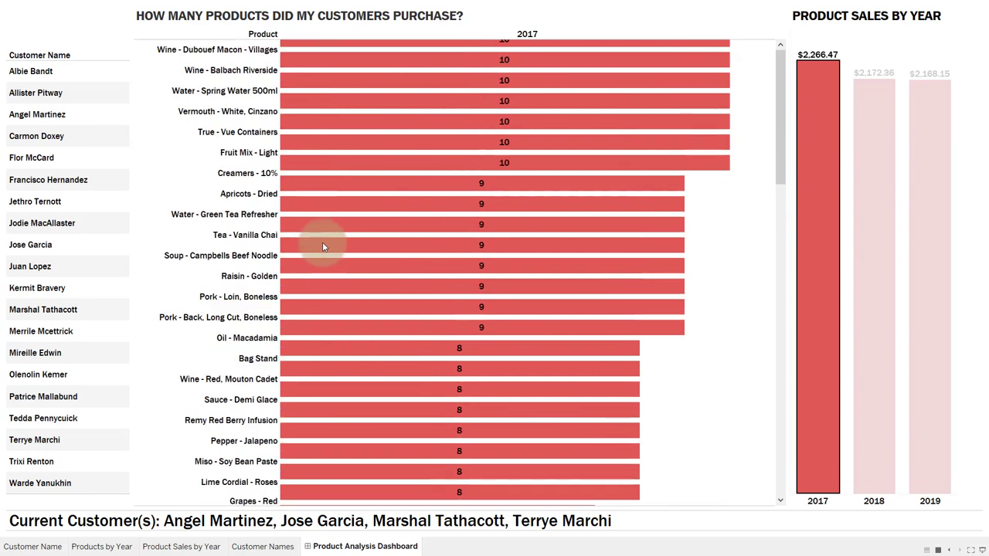
click(815, 110)
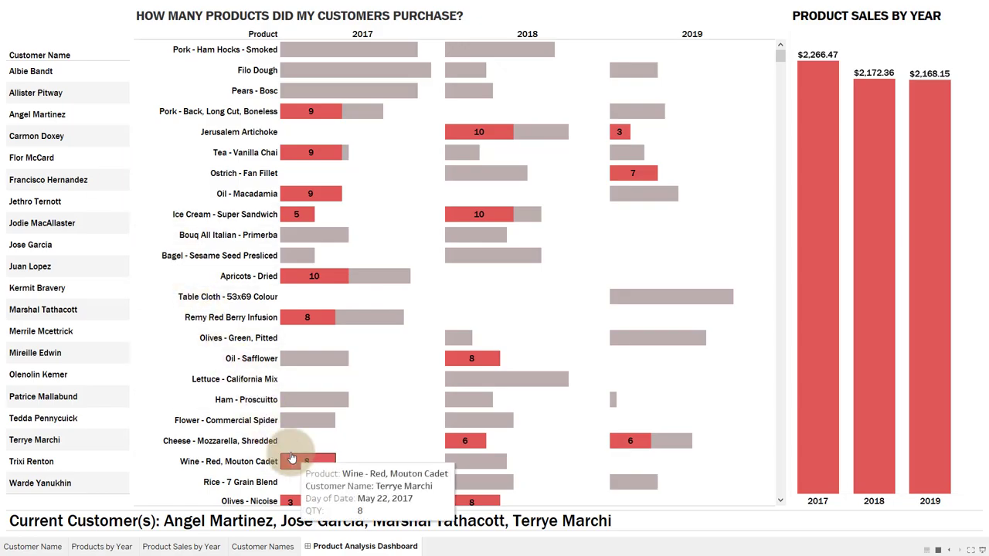
Step: Leave presentation mode, switch to the "Paramaeter Action Product Analysis v2" workbook, and look through its empty worksheets, returning to Customer Name Sheet
key(Escape)
mouse_move(459, 543)
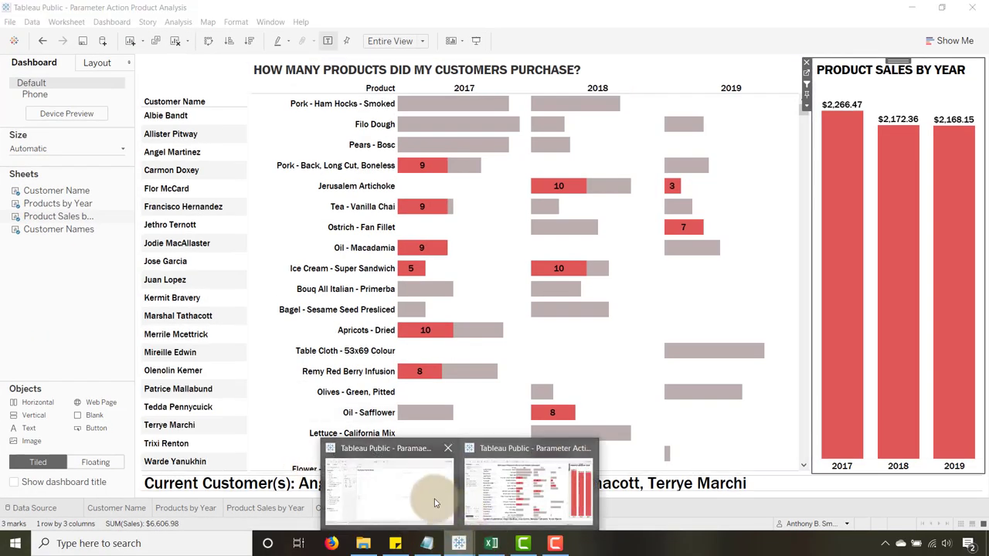
click(416, 493)
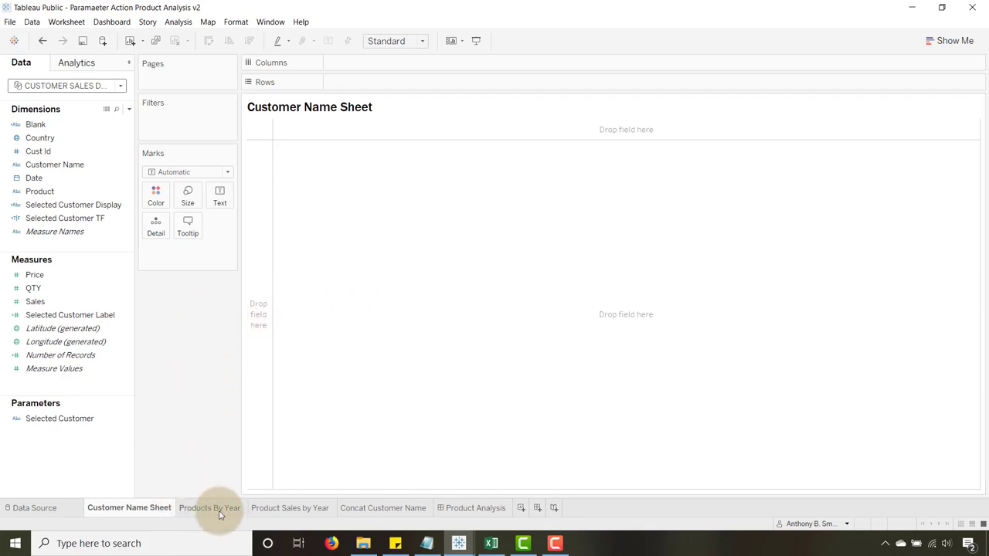
click(207, 511)
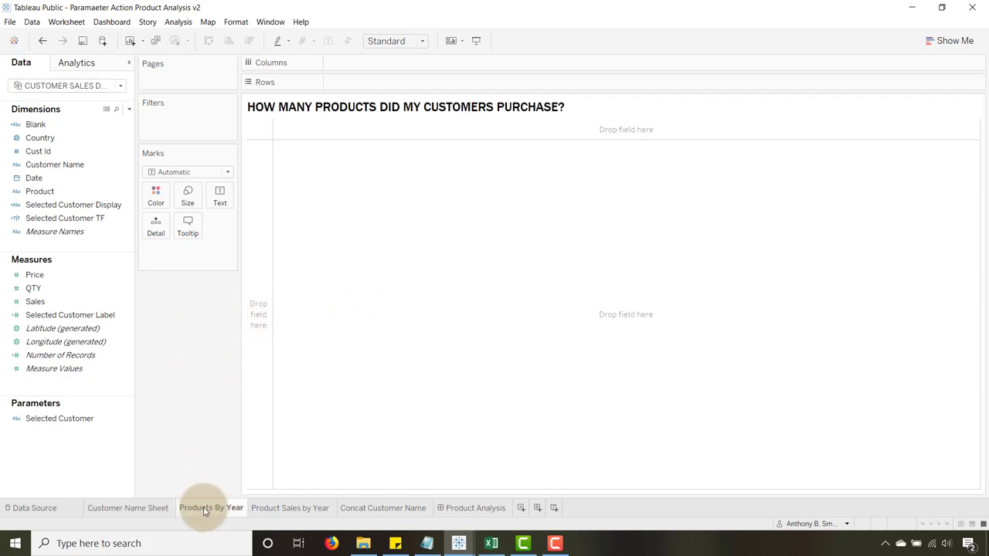
click(276, 508)
click(152, 508)
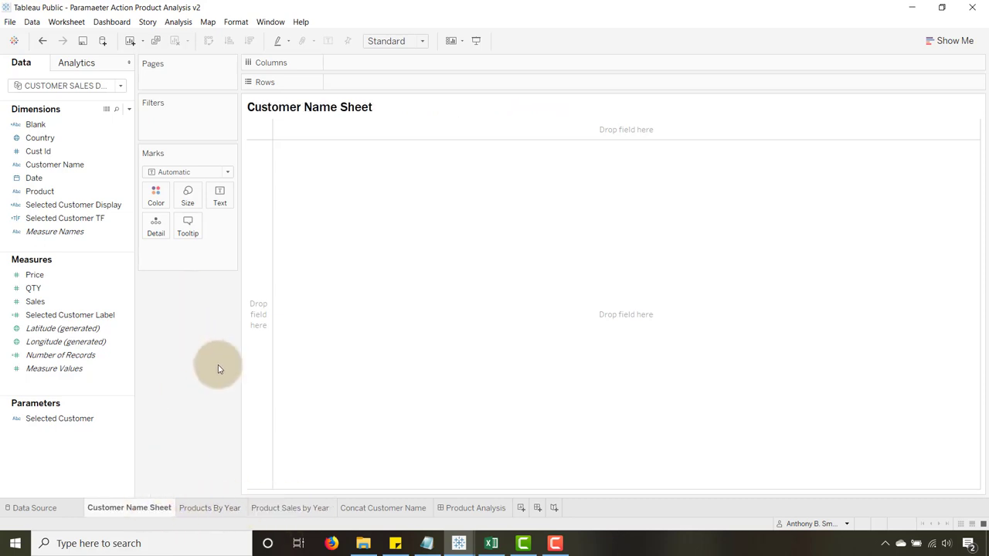
Step: Switch to the CUSTOMER SALES DATA workbook in Excel and examine the customer names on the CUSTOMER sheet
click(491, 544)
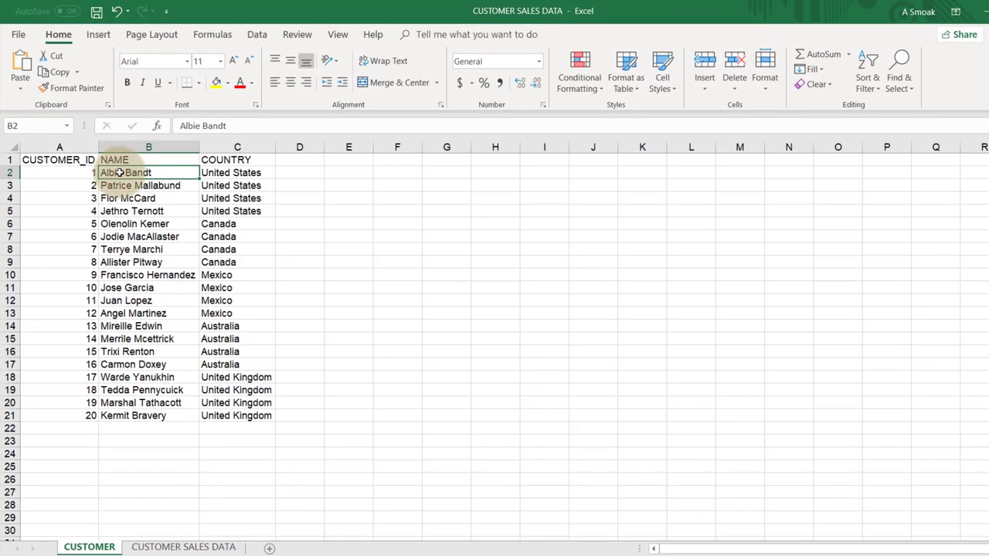
mouse_move(115, 160)
mouse_down()
mouse_move(124, 415)
mouse_move(128, 173)
mouse_up()
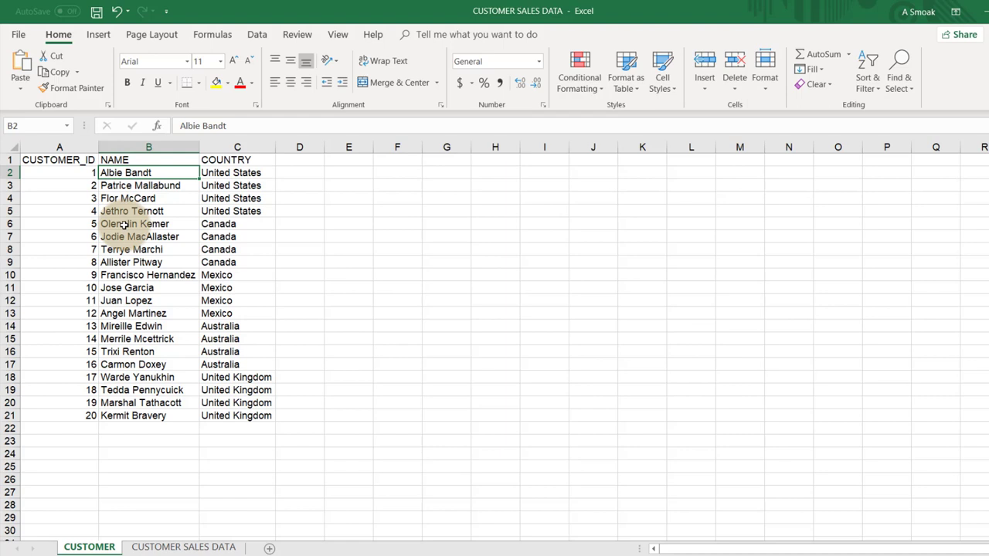
drag(128, 174, 156, 167)
click(128, 237)
Step: Open the CUSTOMER SALES DATA sheet and examine the entries in its CUSTOMER_NAME column
click(184, 547)
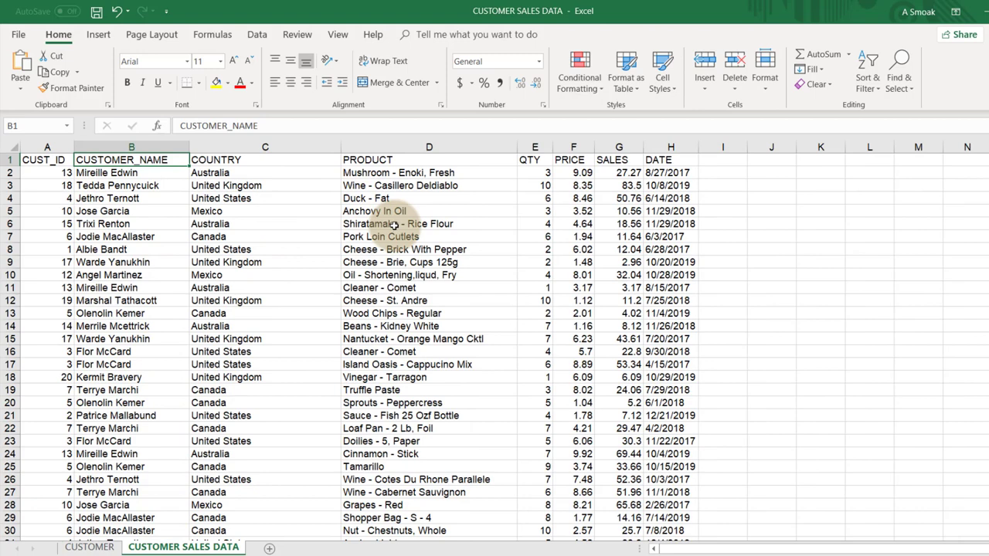
mouse_move(132, 174)
mouse_down()
mouse_move(116, 224)
mouse_move(114, 367)
mouse_move(123, 175)
mouse_up()
click(125, 288)
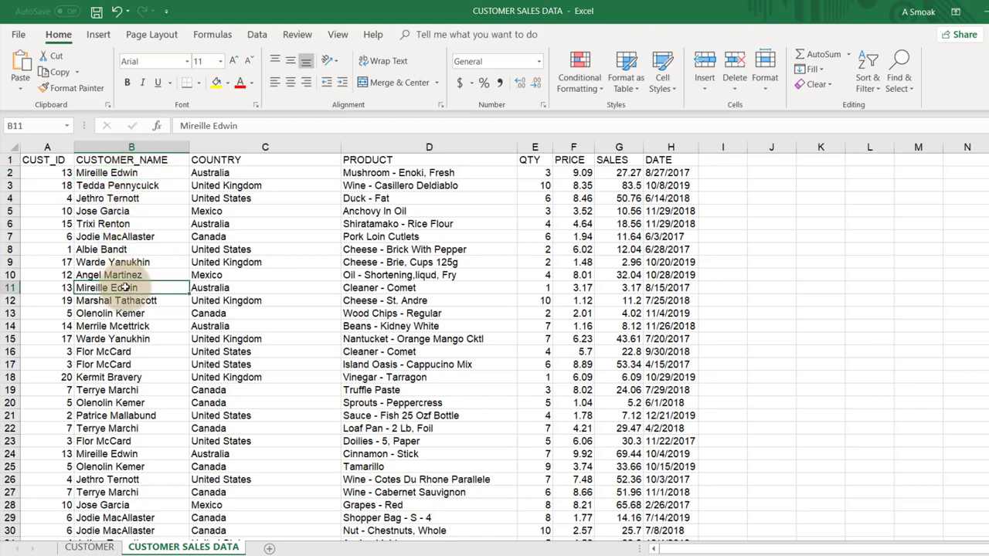
click(116, 173)
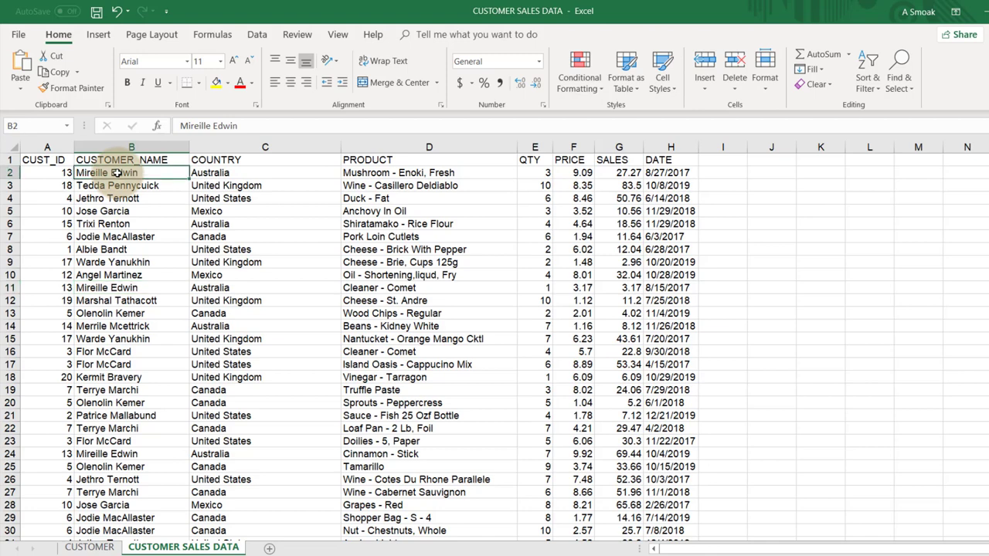
mouse_move(114, 173)
mouse_down()
mouse_move(102, 218)
mouse_move(106, 187)
mouse_up()
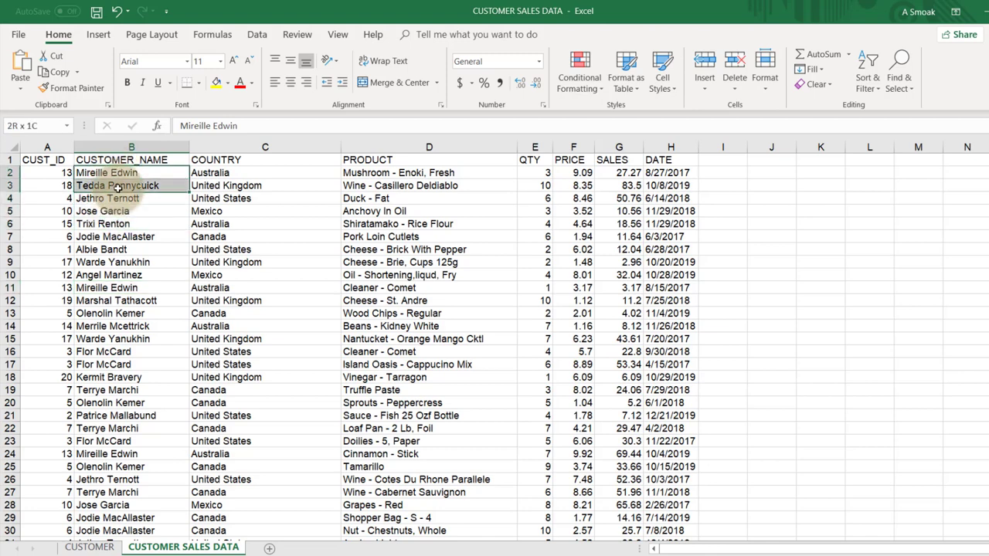
Step: Inspect the product, quantity, sales and date values of the first transaction in row 2
click(378, 175)
mouse_move(384, 173)
mouse_down()
mouse_move(378, 348)
mouse_move(379, 175)
mouse_up()
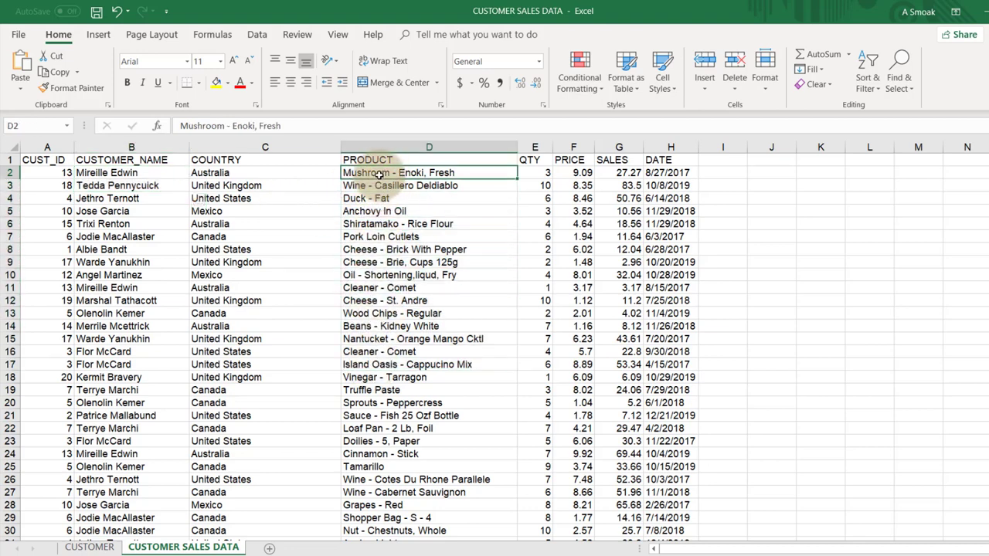
click(535, 170)
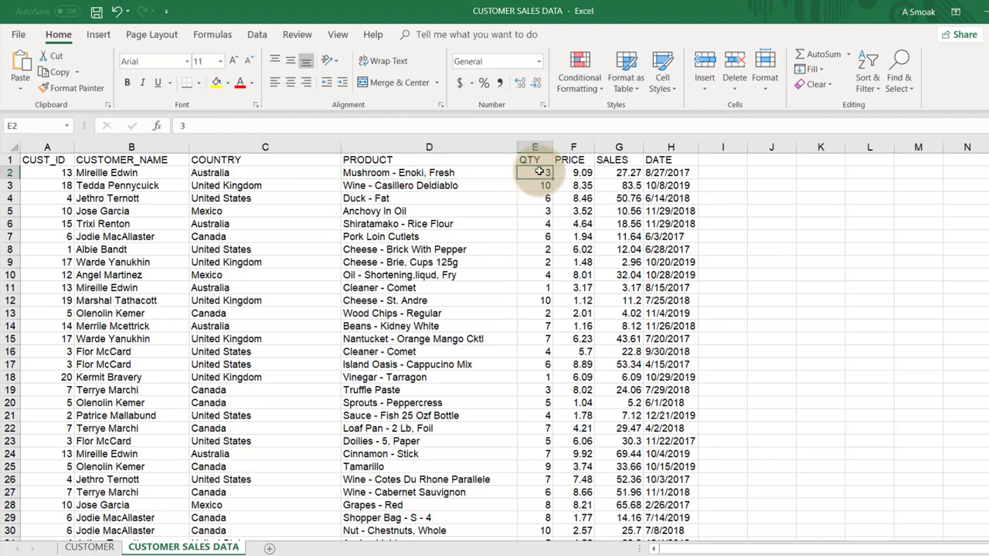
click(621, 173)
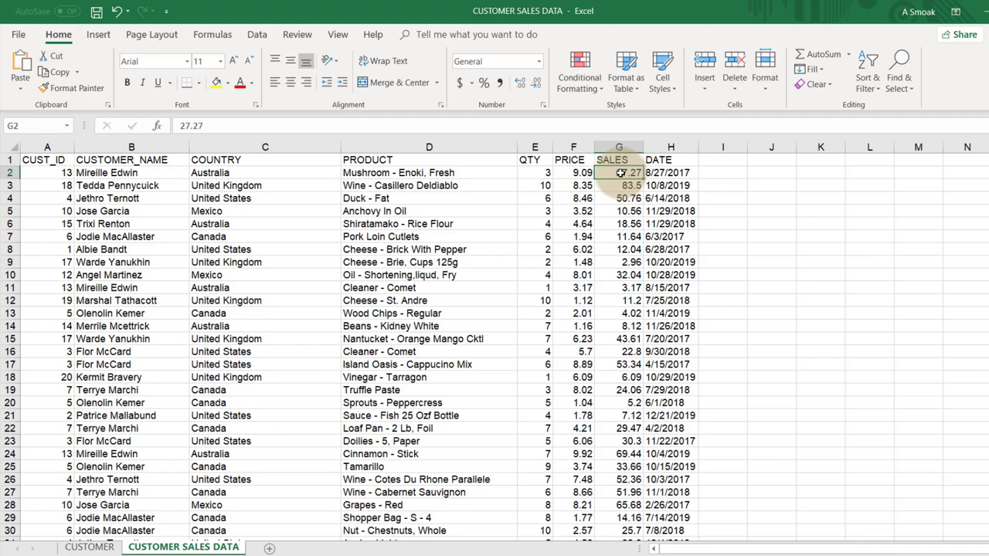
click(683, 174)
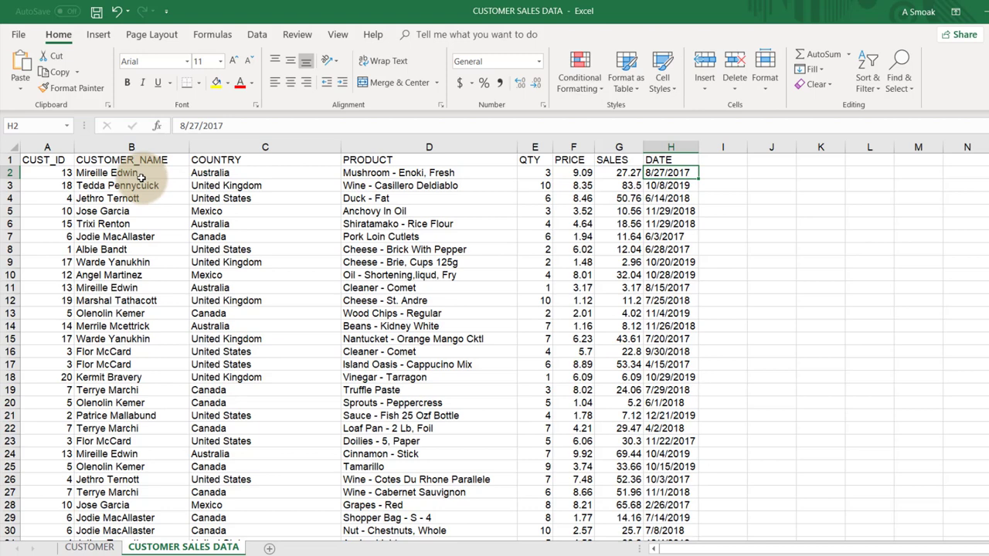
click(392, 175)
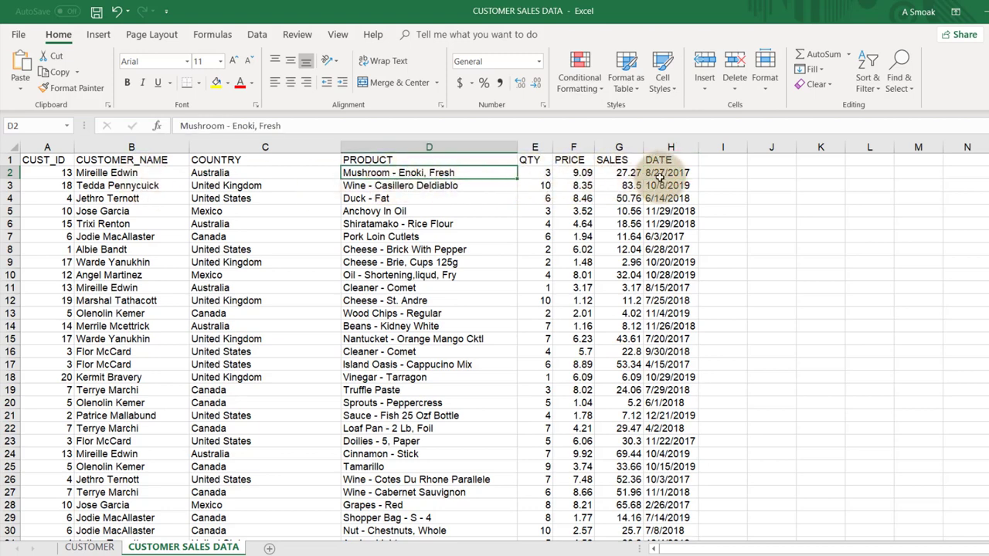
Step: Compare the CUSTOMER and CUSTOMER SALES DATA sheets, finishing on the first customer name in the CUSTOMER sheet
click(90, 547)
click(177, 547)
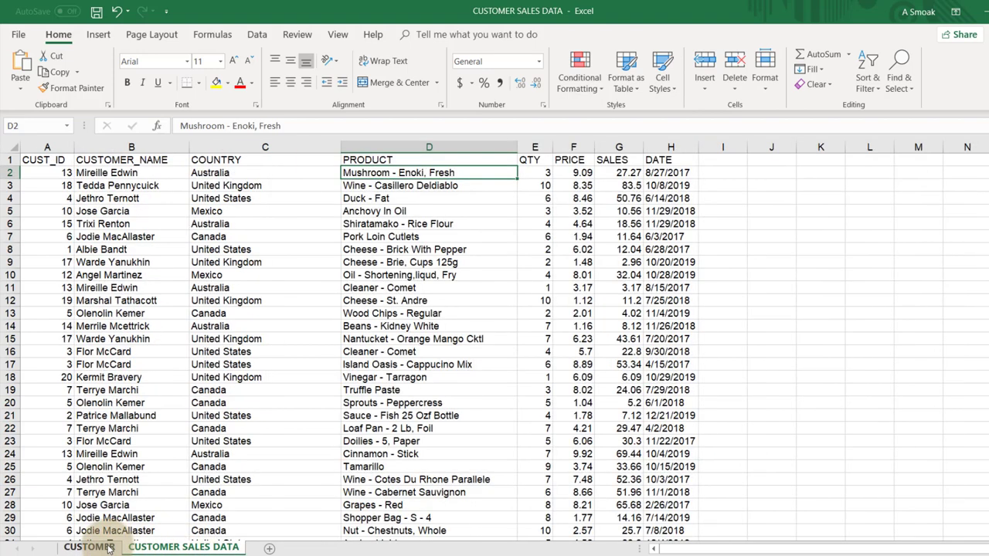
click(107, 547)
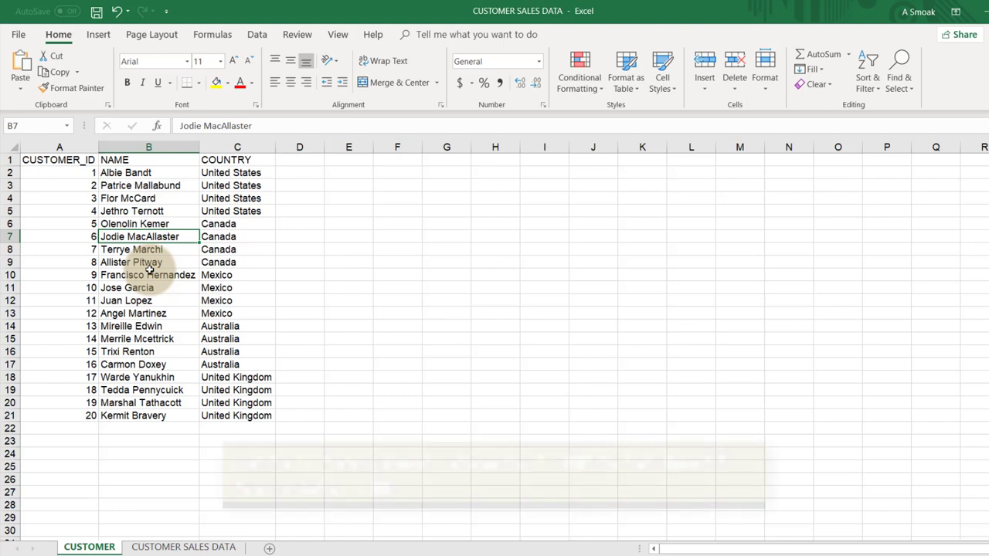
click(144, 172)
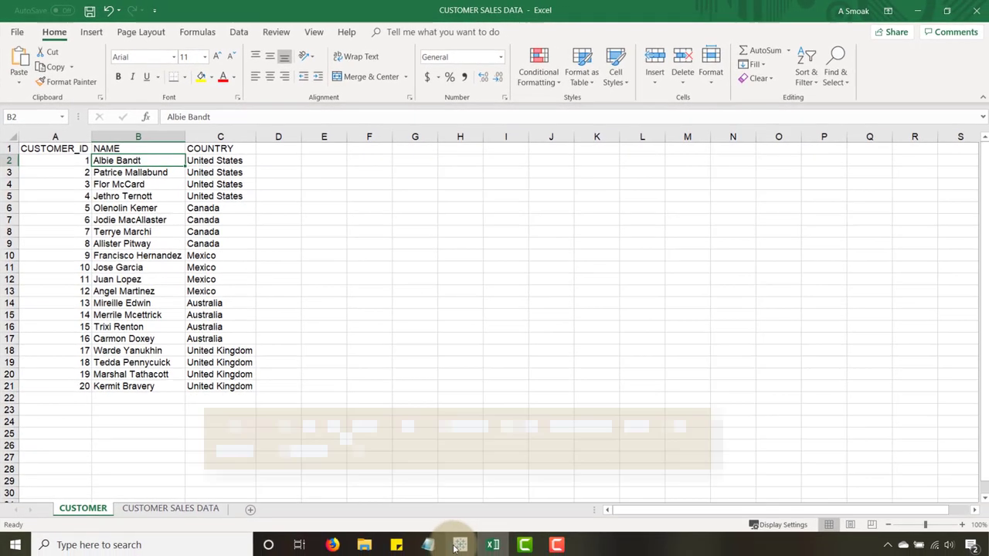
Step: Switch to the v2 workbook in Tableau Public and show the CUSTOMER (CUSTOMER SALES DATA) connection on its data source page
mouse_move(459, 543)
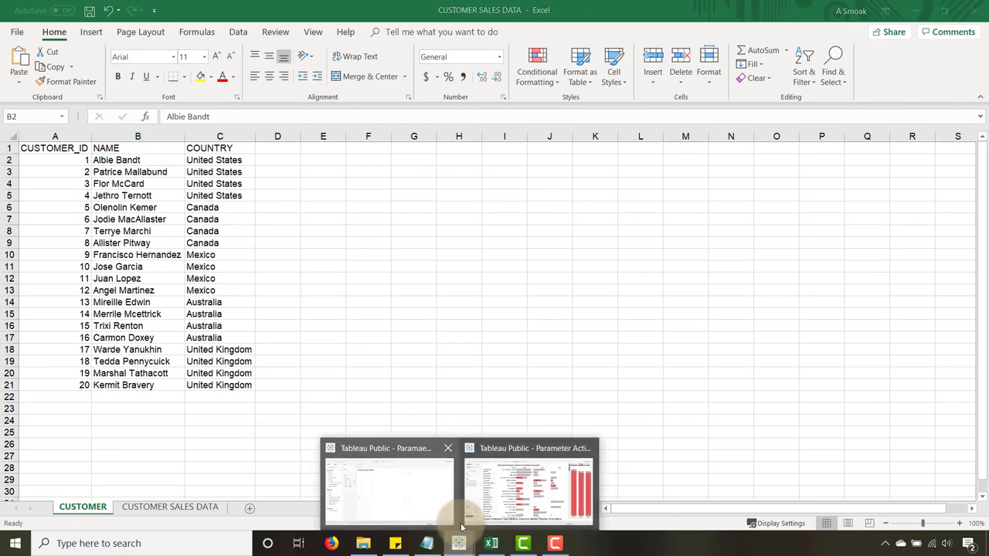
click(440, 512)
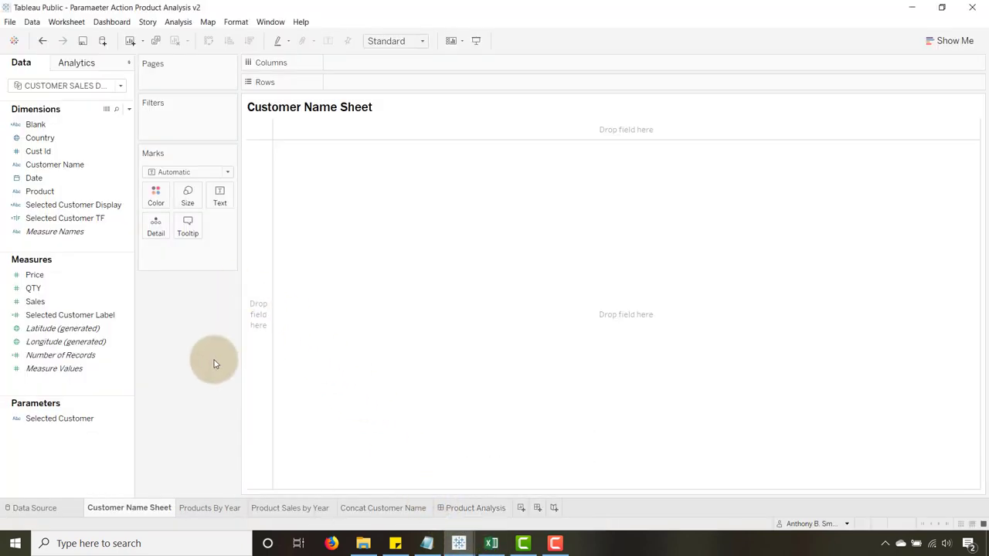
click(36, 509)
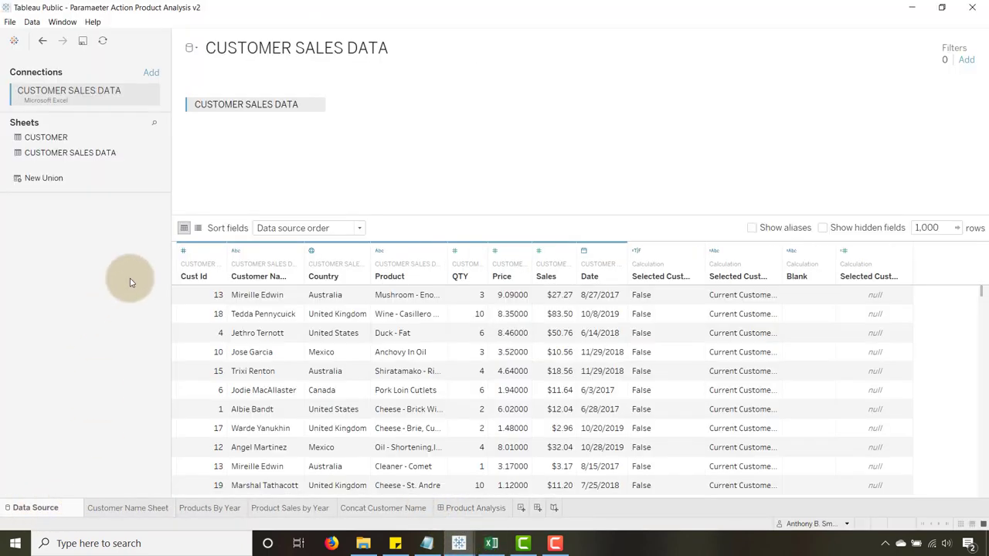
click(197, 50)
click(200, 57)
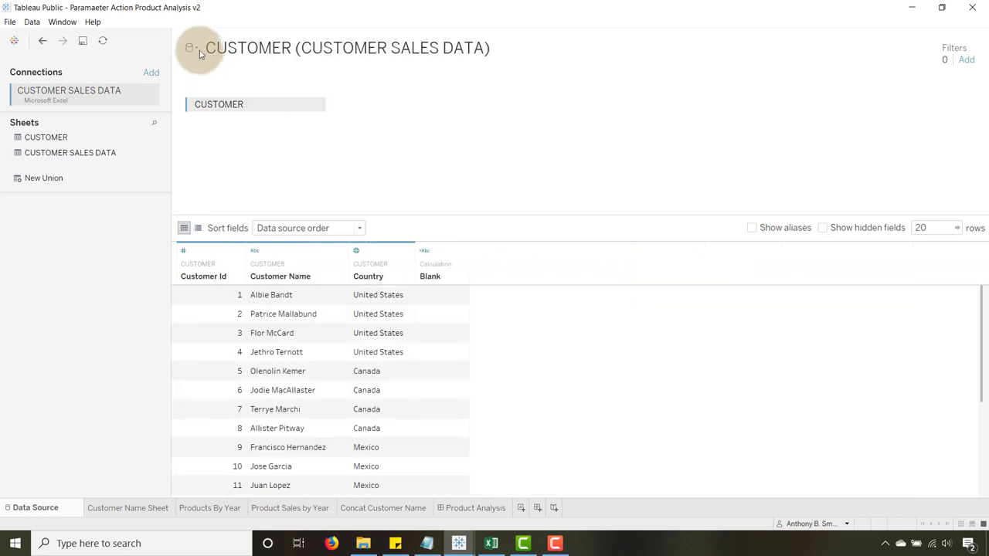
Step: Switch the data source page to the CUSTOMER SALES DATA connection to view its sales transactions
double_click(247, 50)
click(199, 51)
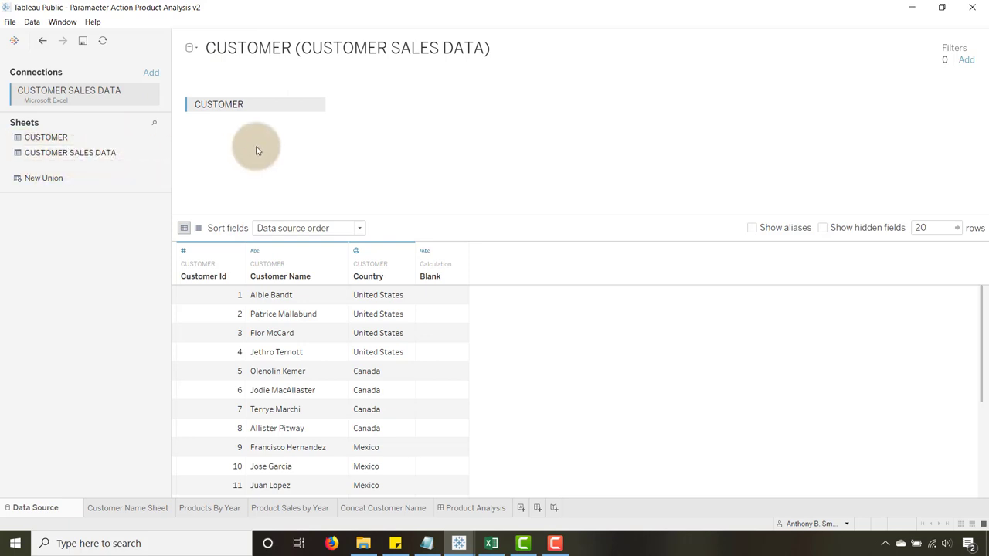
mouse_move(102, 152)
mouse_down()
mouse_move(336, 159)
mouse_move(454, 115)
mouse_move(70, 160)
mouse_move(93, 158)
mouse_up()
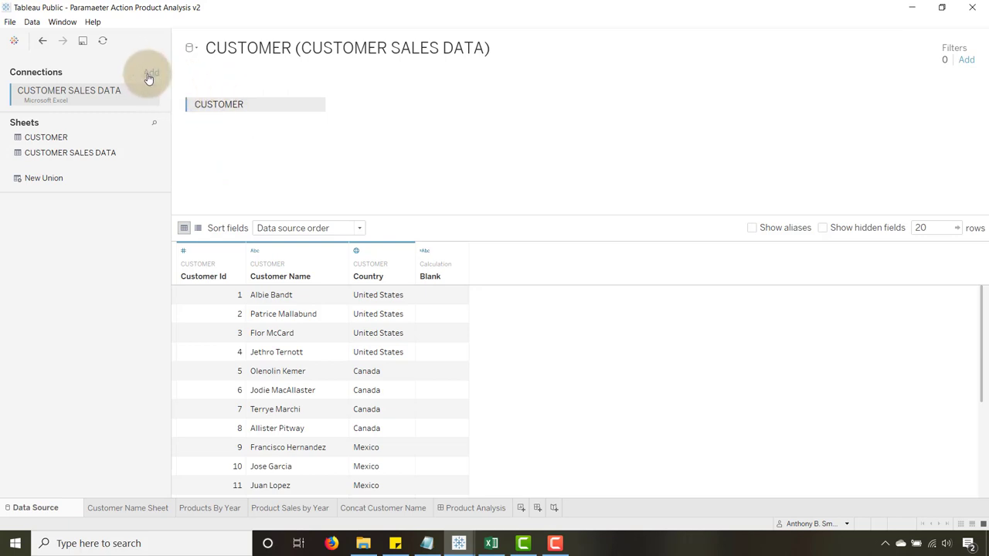
click(191, 48)
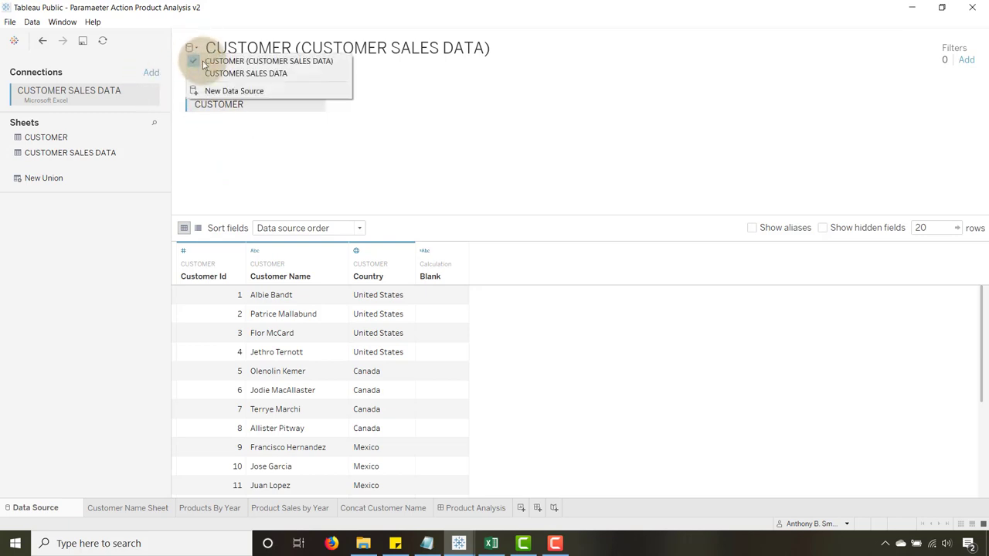
click(213, 77)
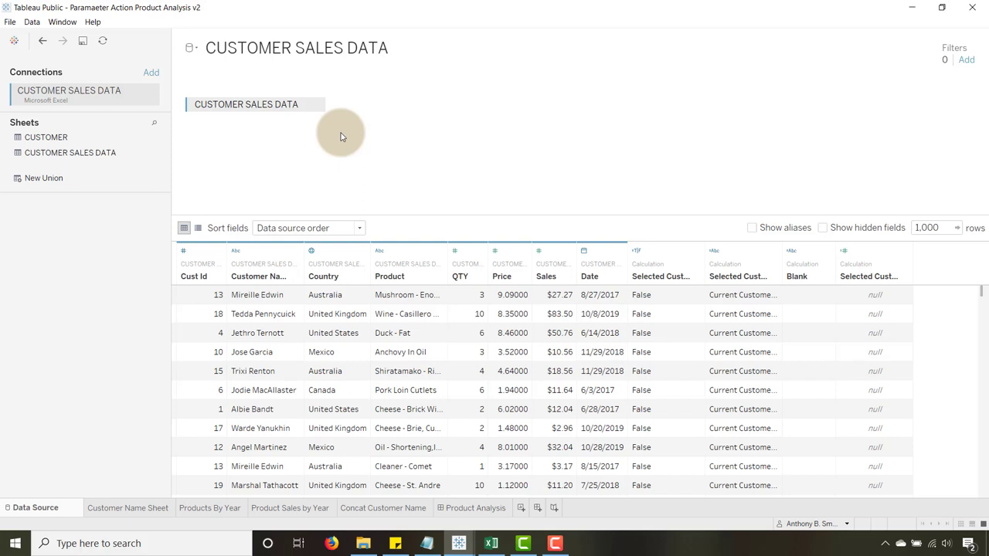
Step: On the Customer Name Sheet, list the Customer Name field from the CUSTOMER data source on Rows
click(130, 508)
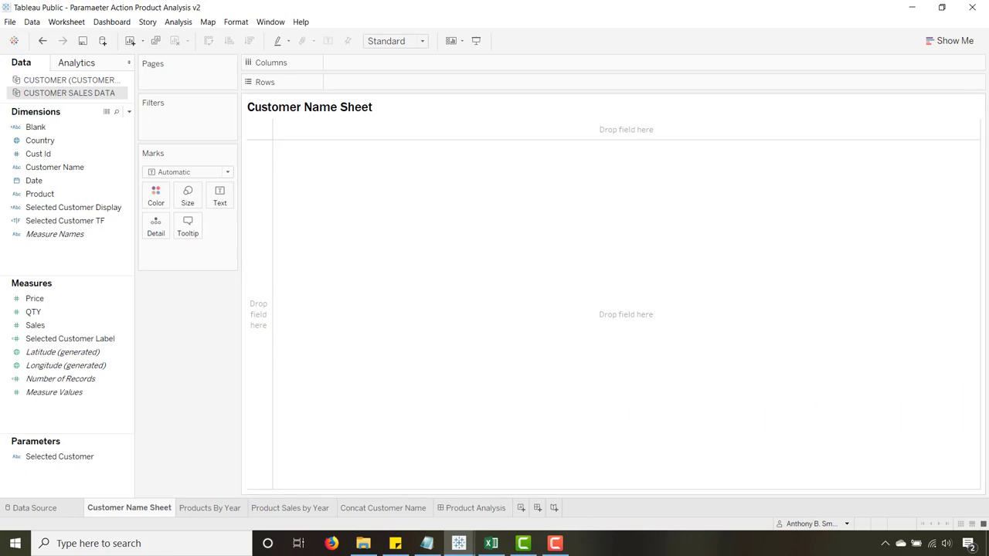
key(alt+Tab)
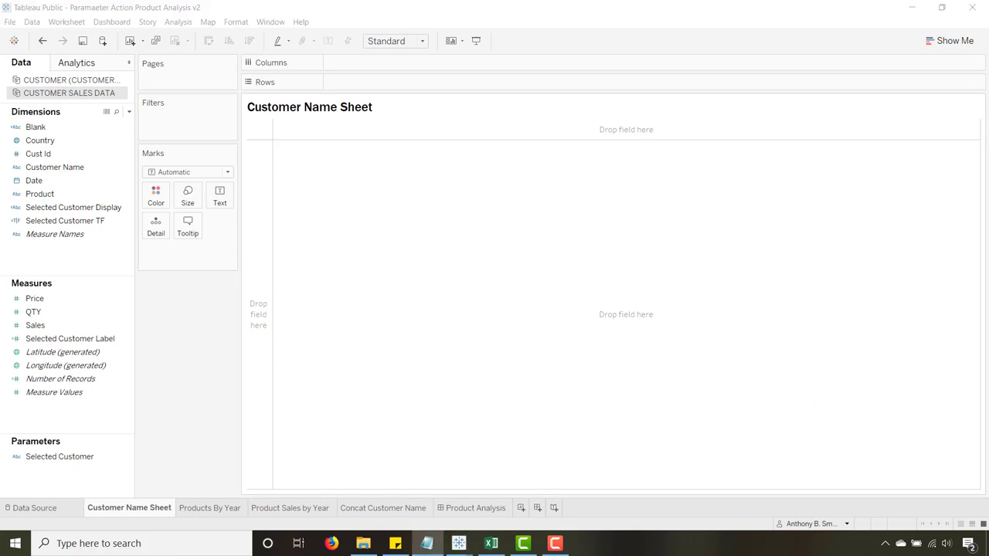
click(63, 82)
drag(54, 167, 404, 82)
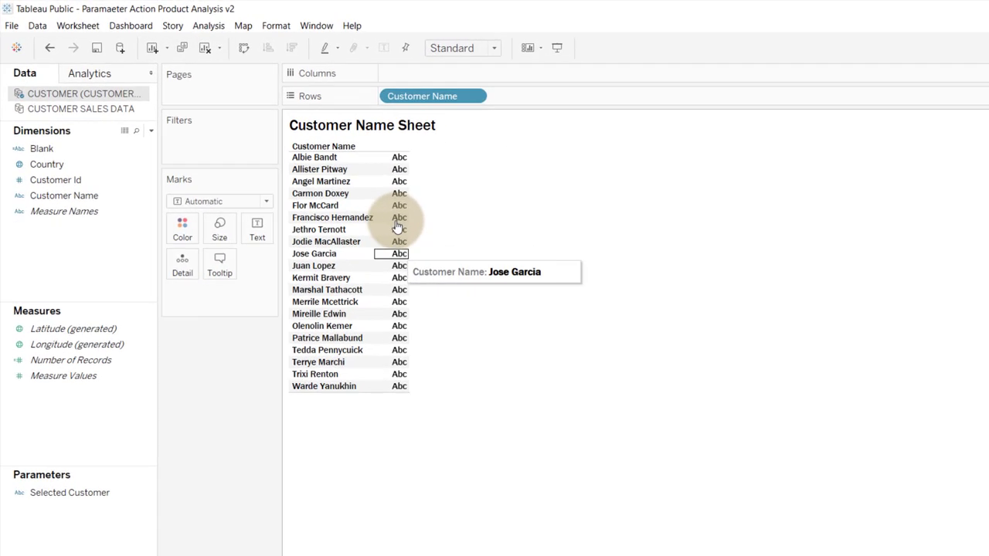
Step: Review the formula of the Blank calculated field, and place Blank on the Text mark to replace the Abc placeholders
click(136, 215)
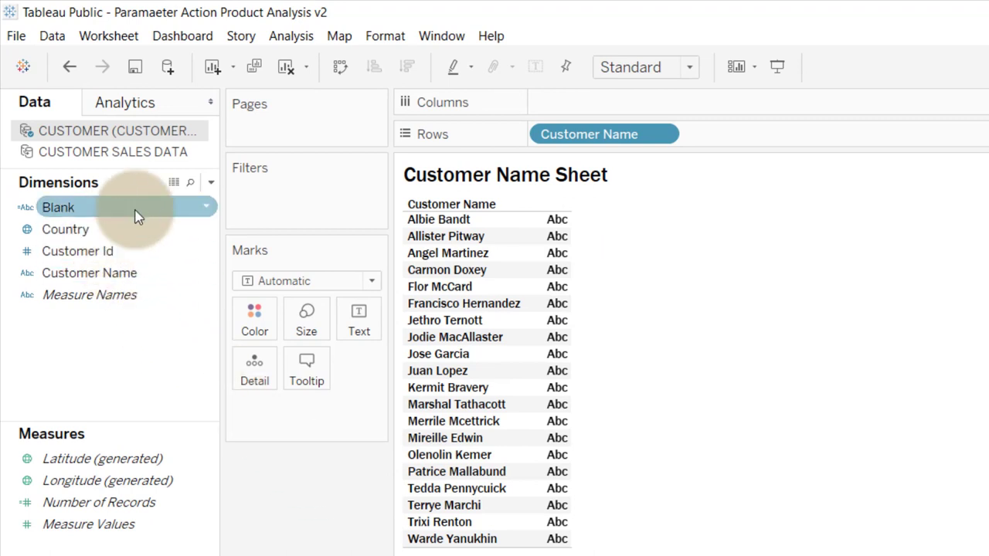
click(211, 183)
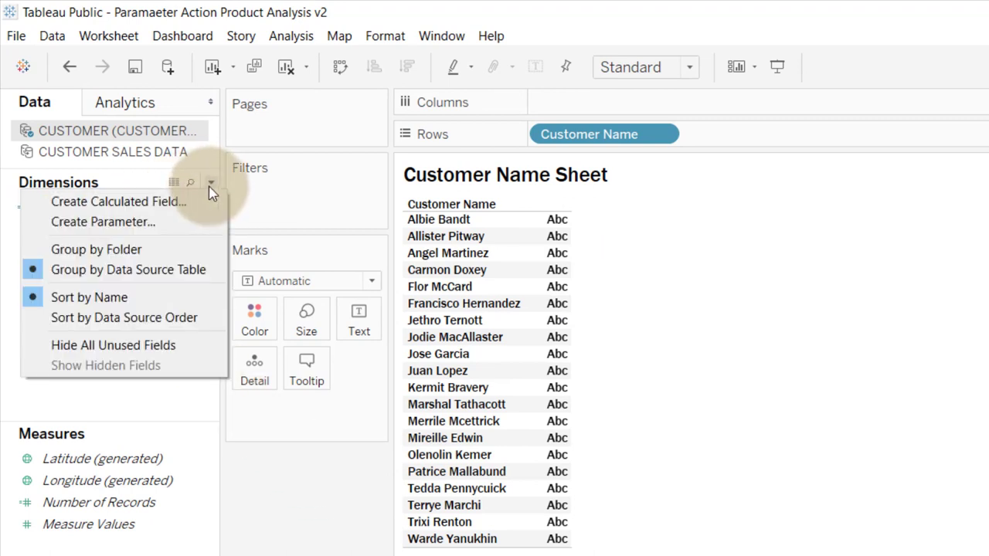
click(320, 541)
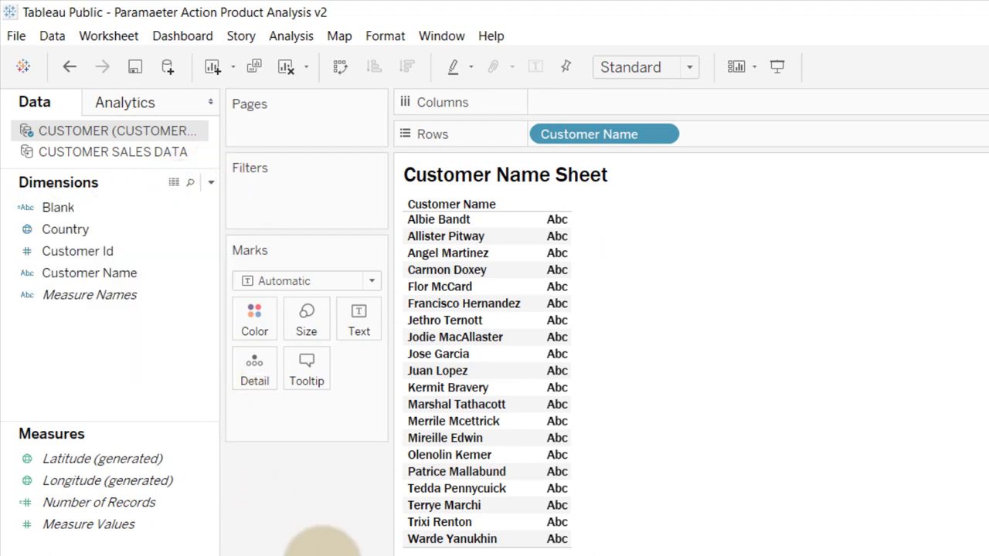
right_click(74, 206)
click(124, 314)
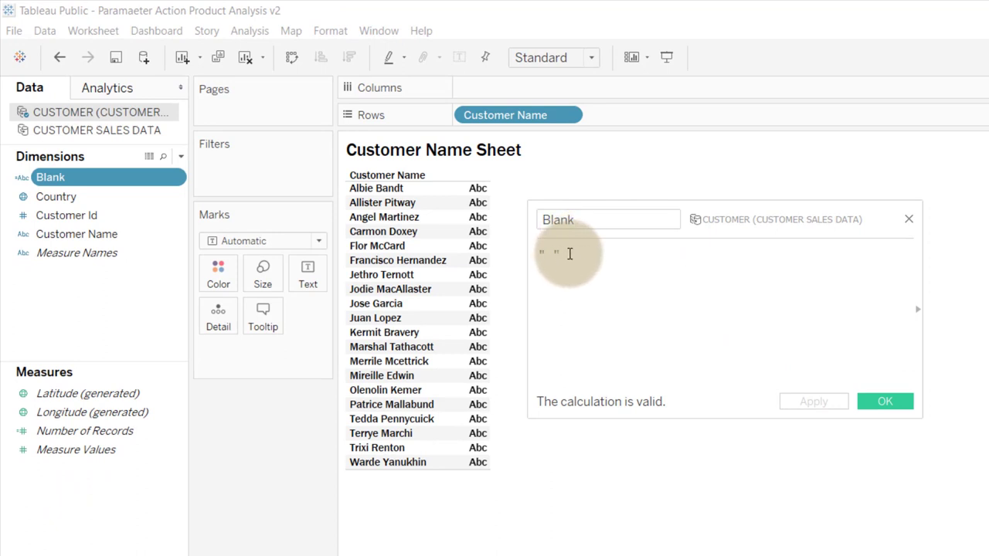
click(897, 403)
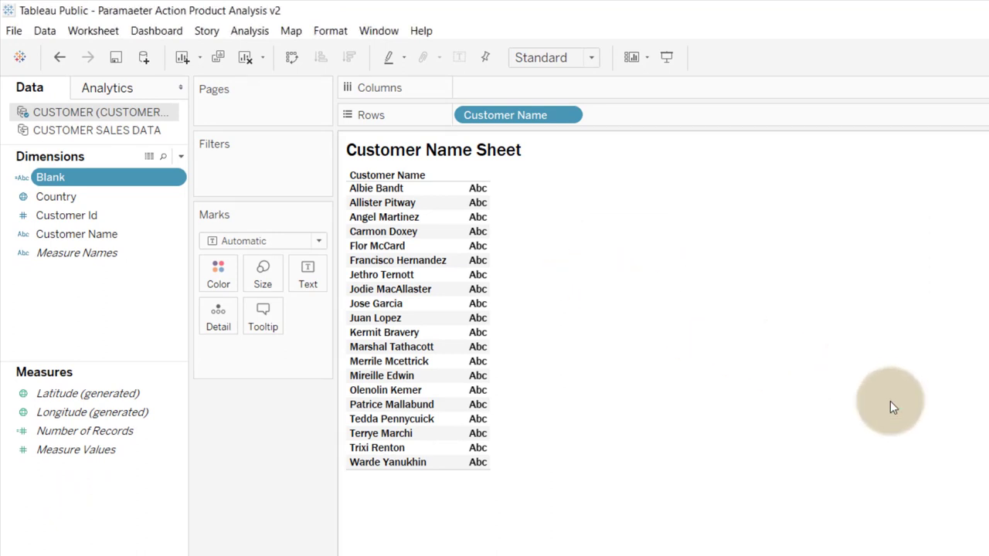
drag(52, 177, 306, 275)
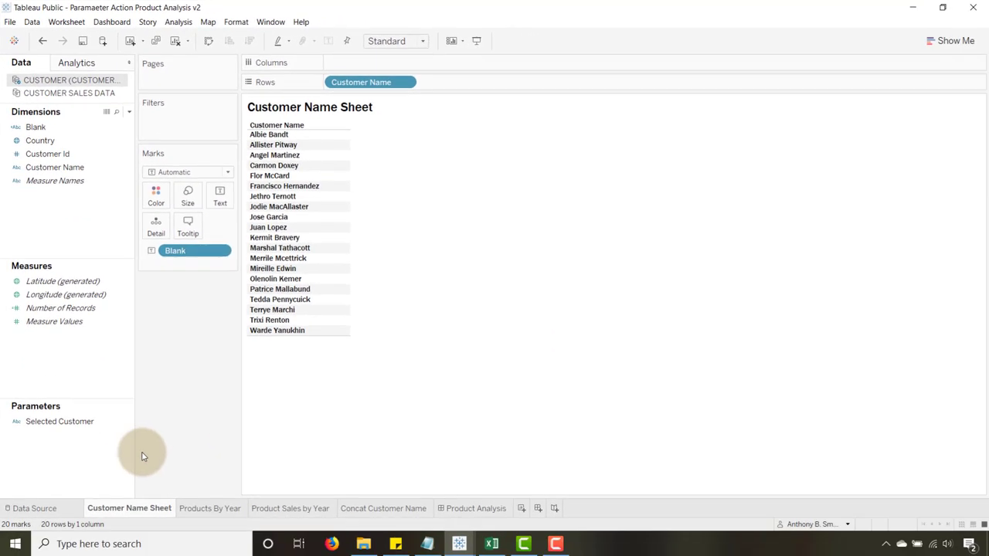
Step: Open the Selected Customer parameter for editing and examine its name, data type, current value and allowable values
click(74, 423)
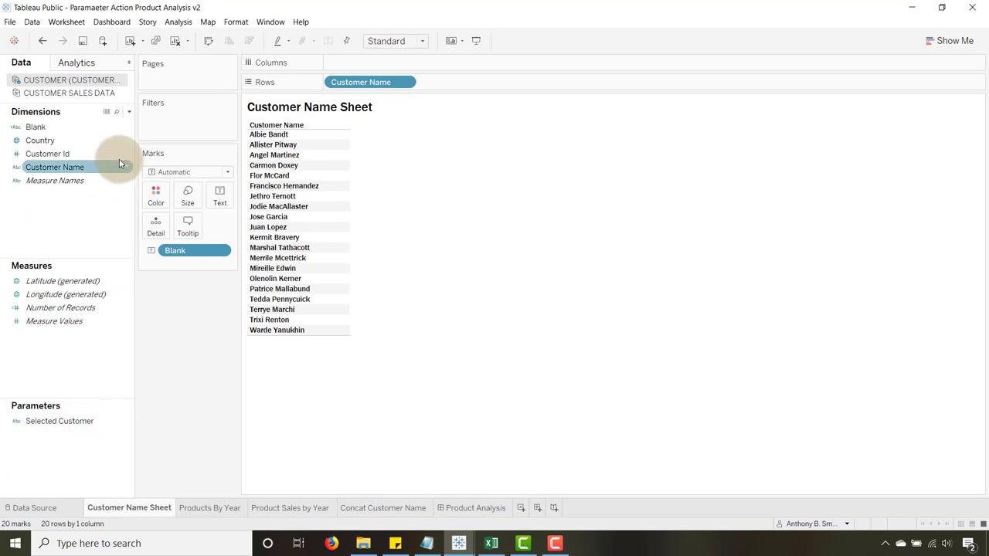
click(130, 113)
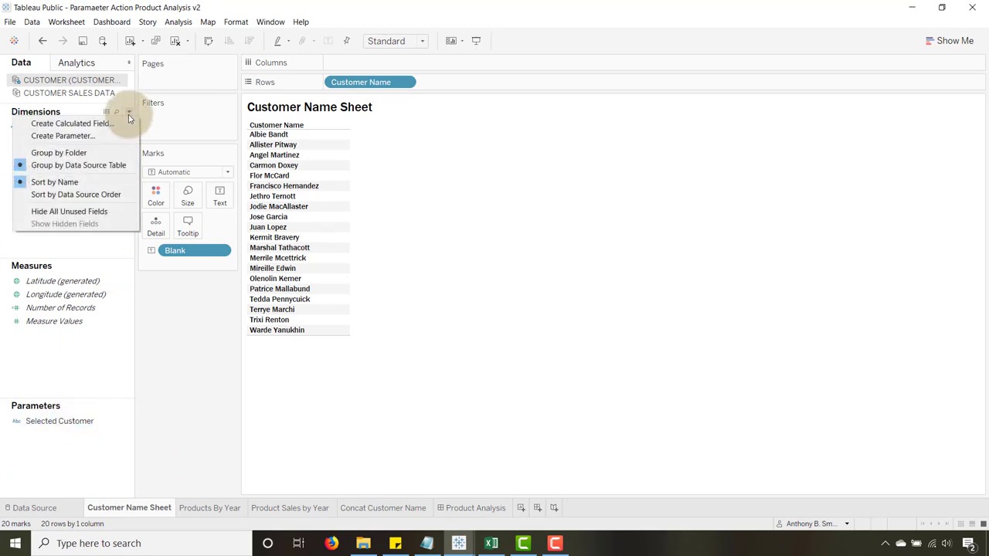
click(181, 401)
click(49, 424)
right_click(48, 423)
click(94, 285)
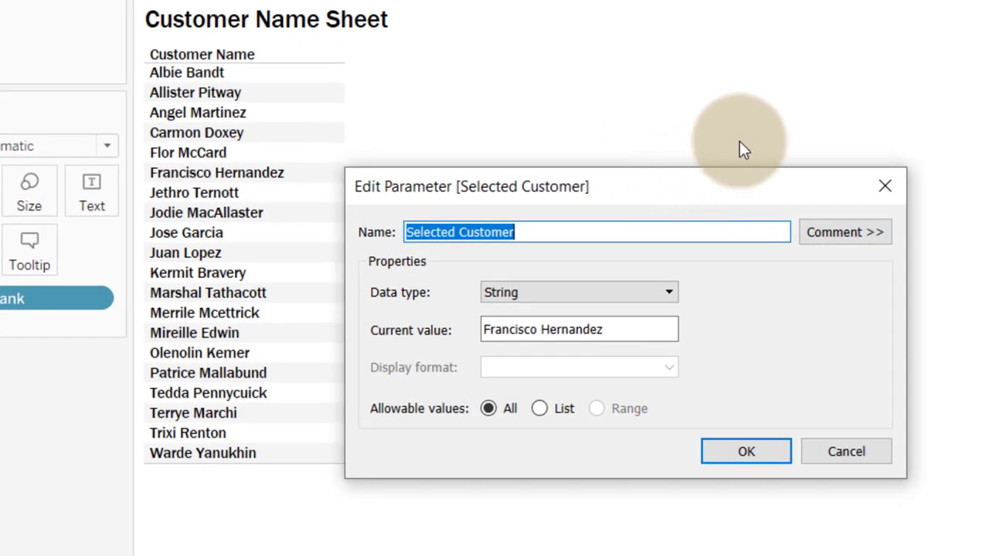
click(537, 232)
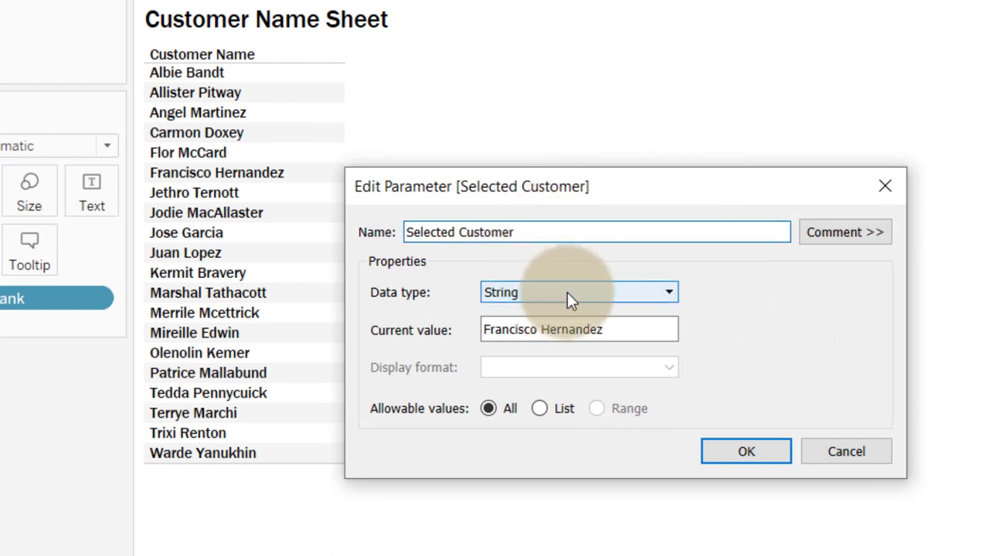
click(616, 329)
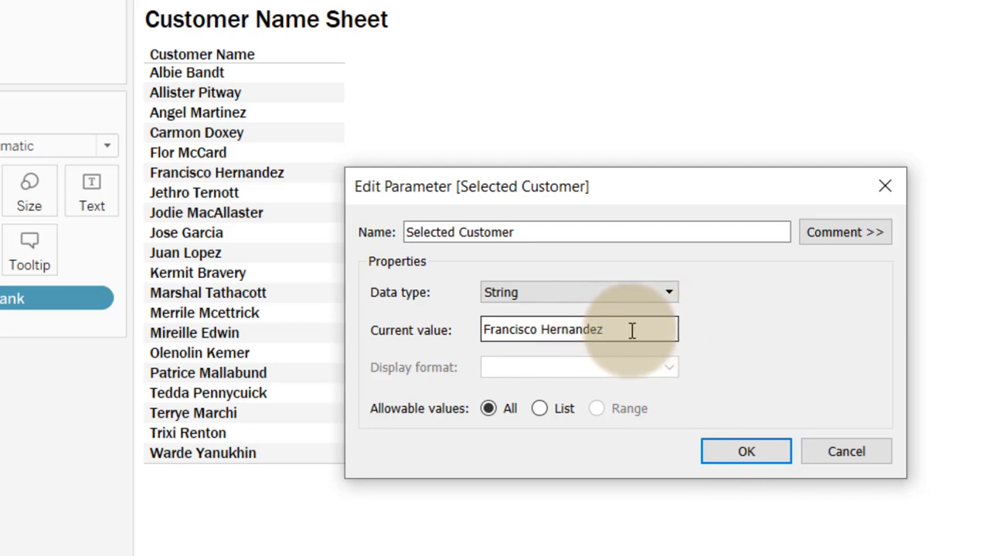
click(749, 453)
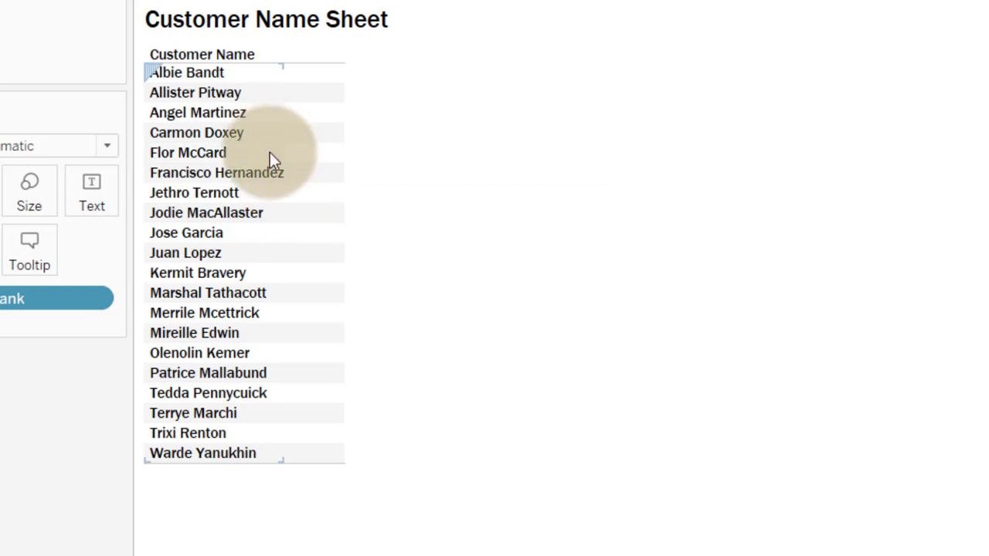
Step: Set the Customer Name Sheet to fit Entire View
click(420, 39)
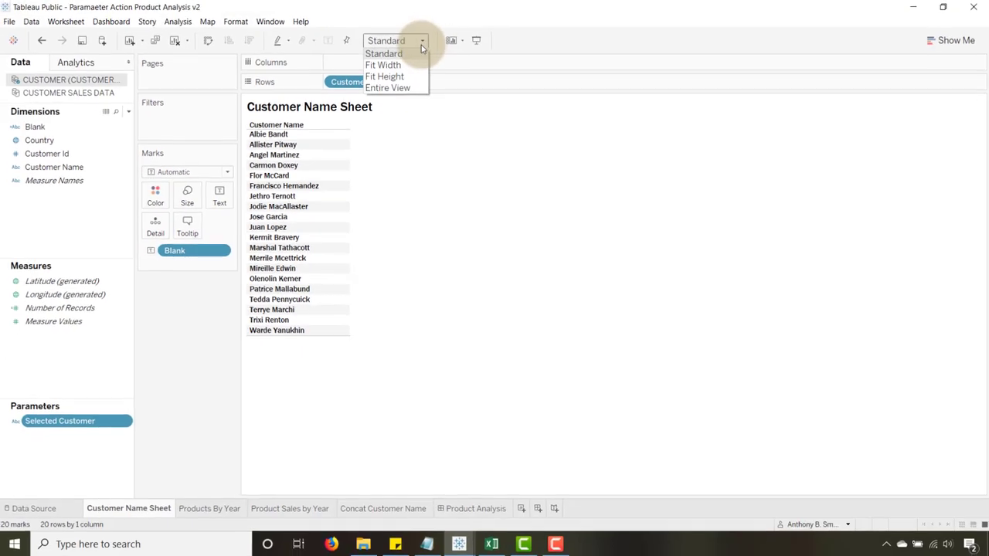
click(393, 91)
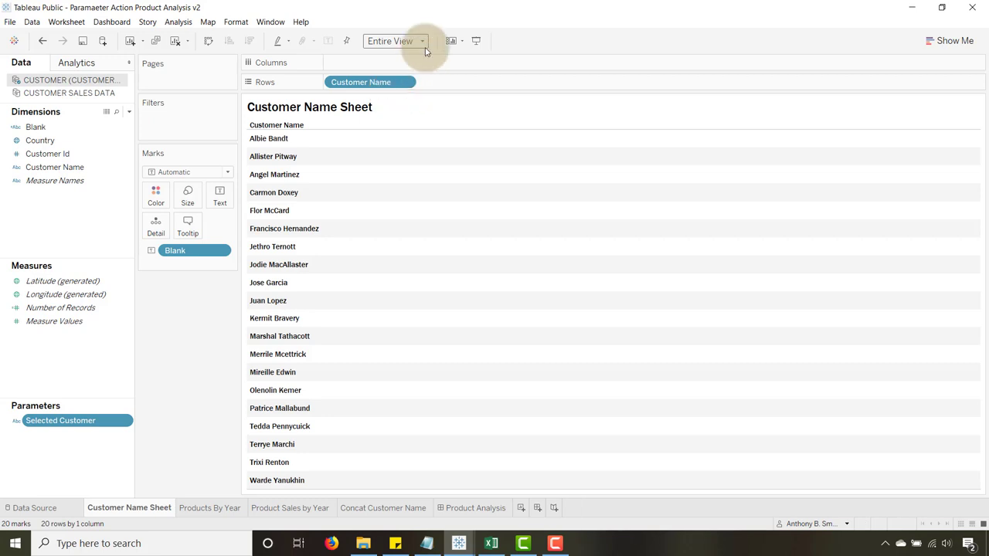
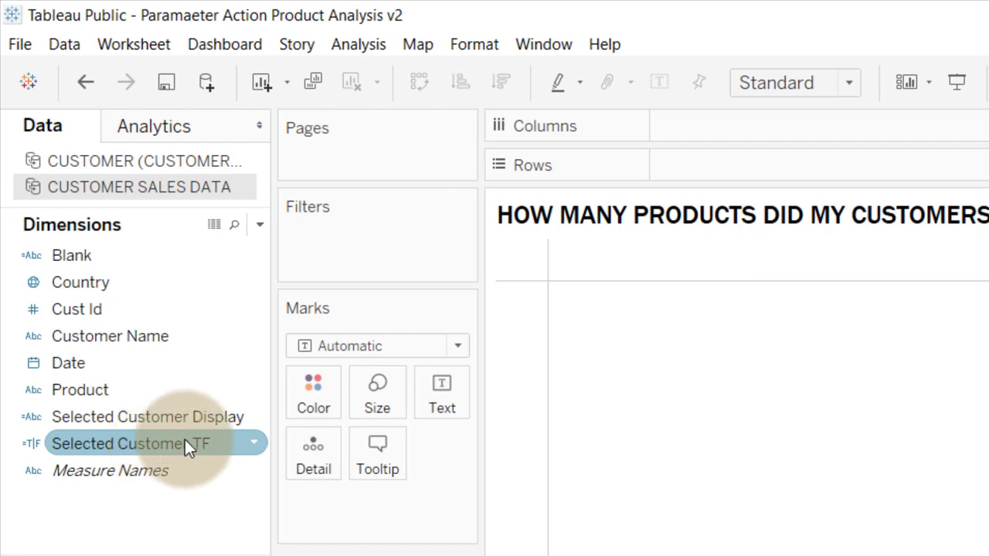
Step: Examine the CONTAINS formula of the Selected Customer TF calculated field in the CUSTOMER SALES DATA source
right_click(185, 439)
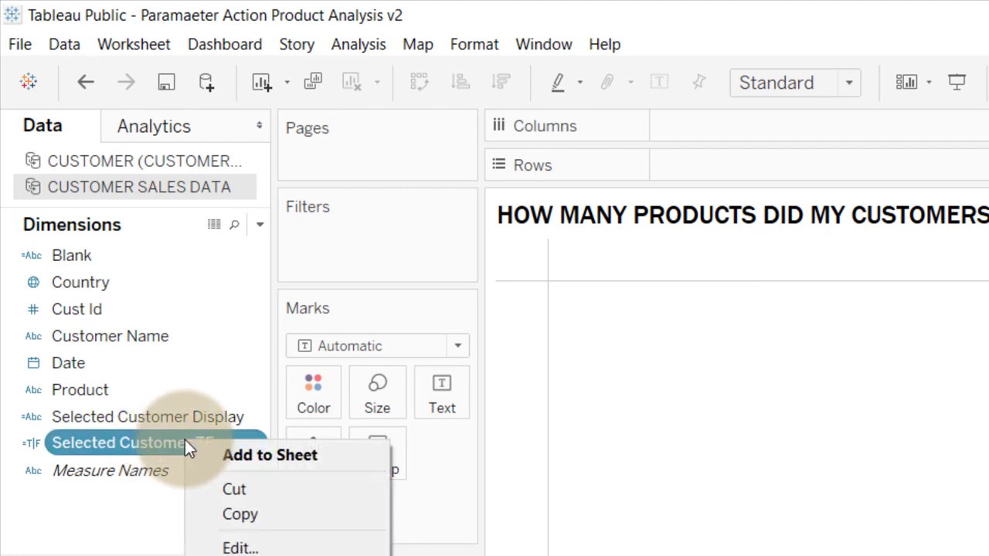
click(143, 328)
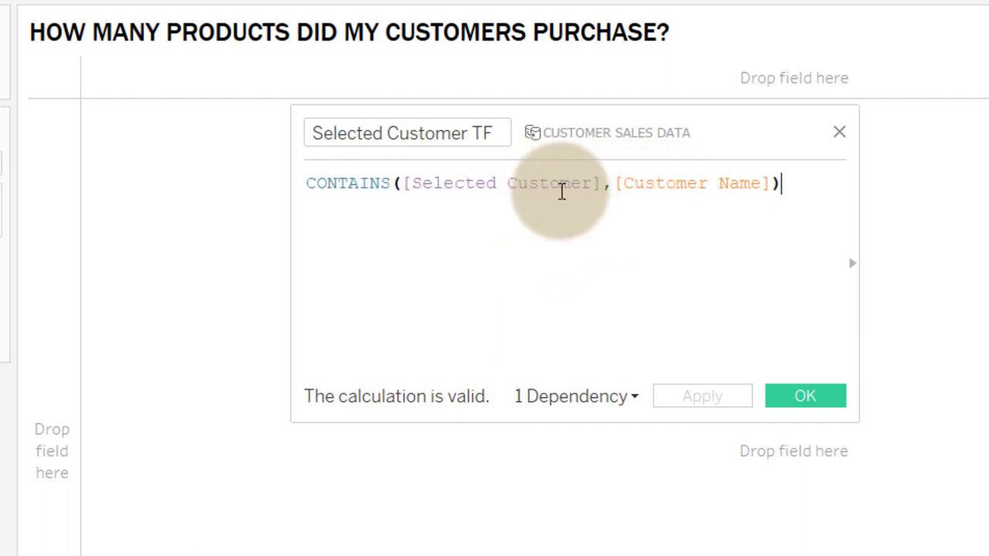
click(623, 183)
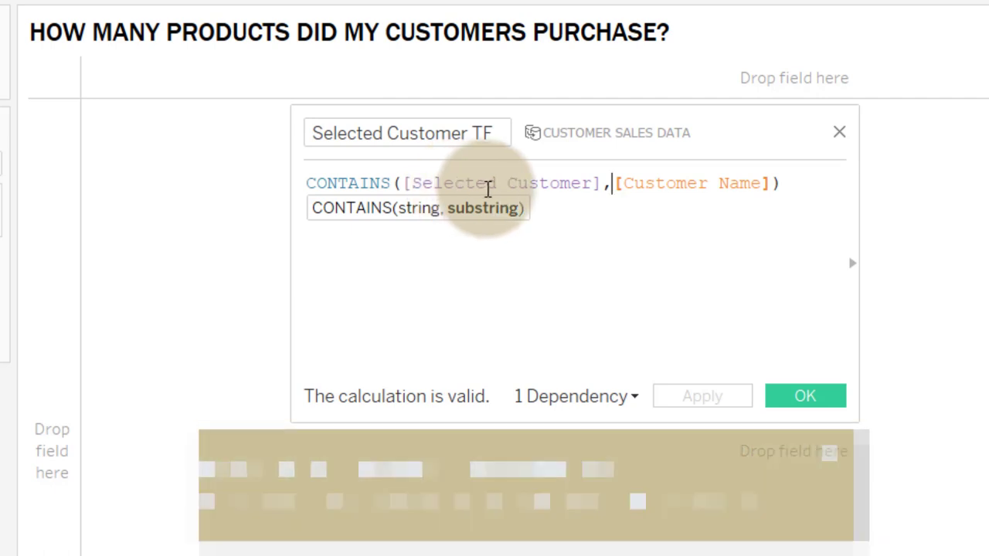
click(794, 189)
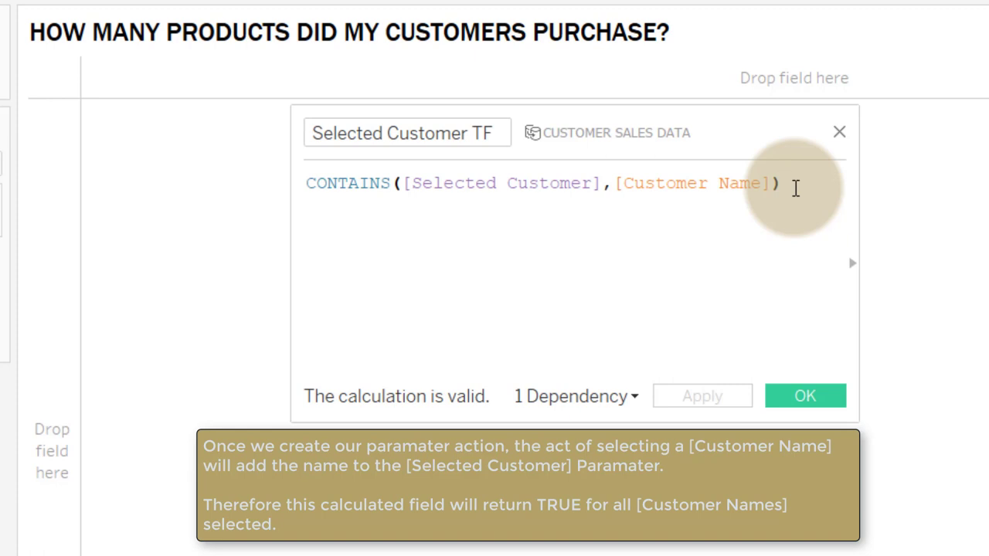
click(839, 132)
Step: Build a bar chart on the Products By Year sheet with Product on Rows and YEAR(Date) followed by SUM(QTY) on Columns
click(82, 221)
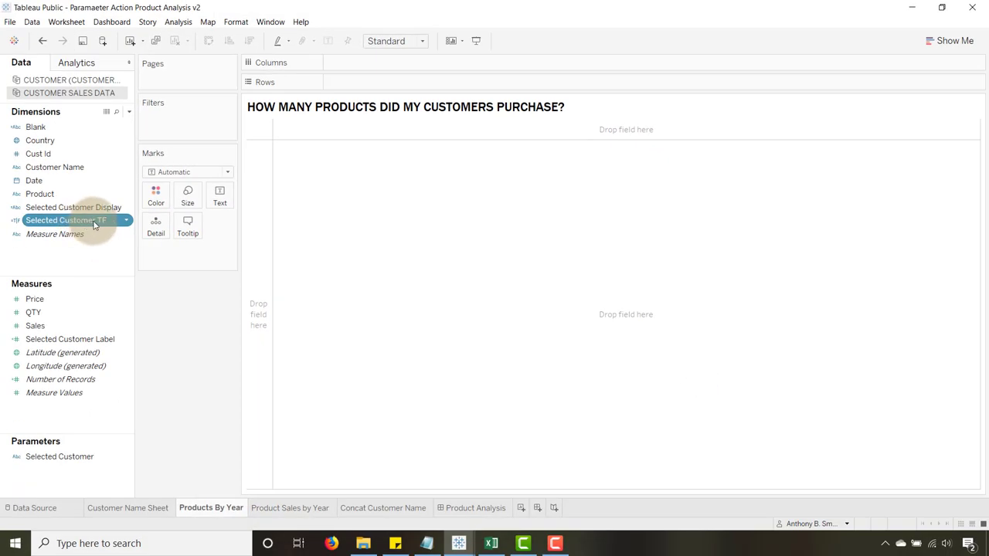
drag(95, 224, 356, 85)
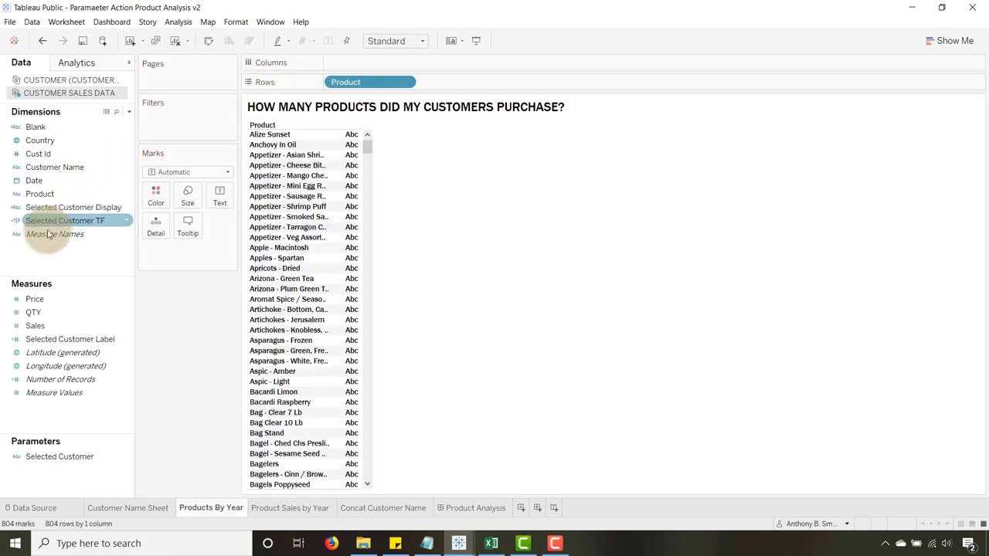
drag(34, 312, 376, 63)
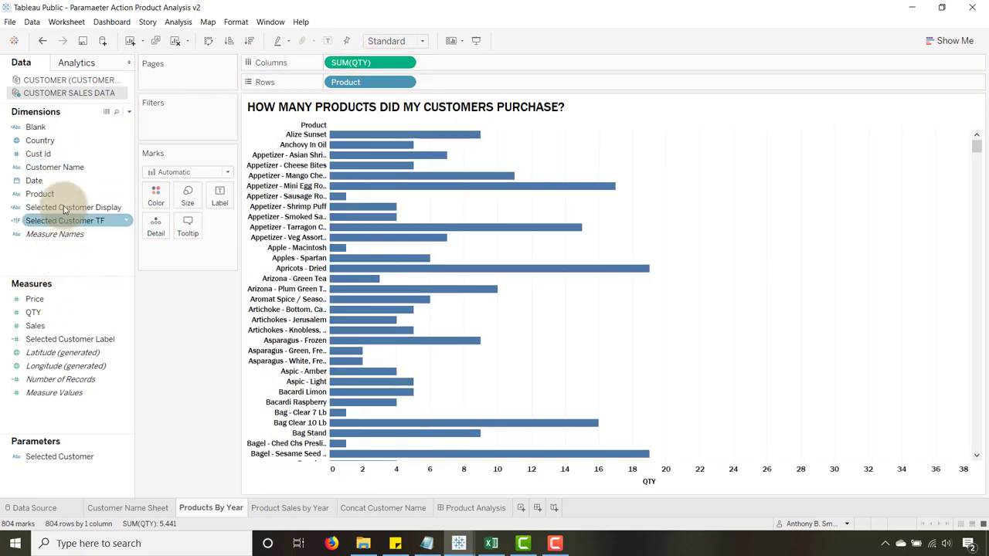
drag(36, 181, 458, 62)
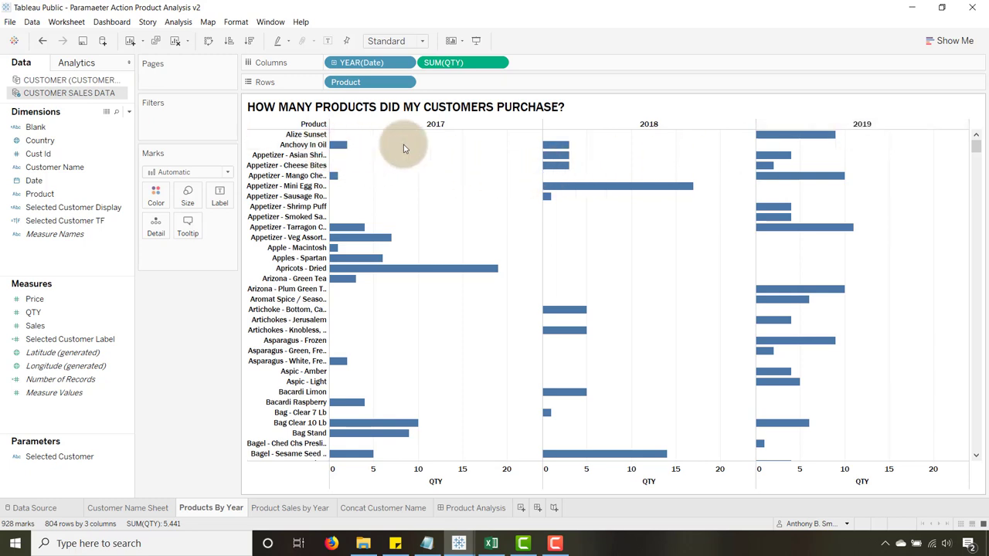
Step: Format the Products By Year sheet's borders, setting the row divider and column divider to None for pane and header
right_click(437, 161)
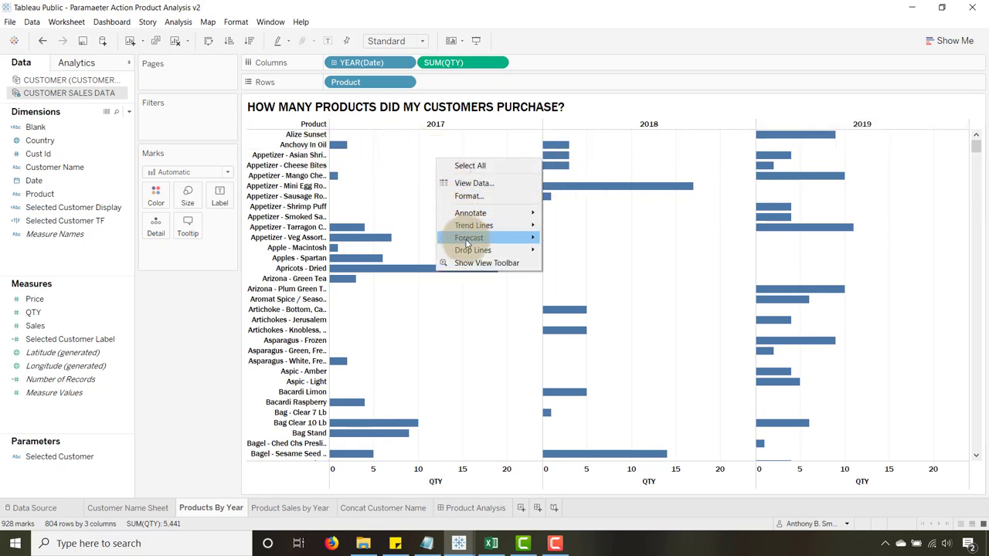
click(469, 196)
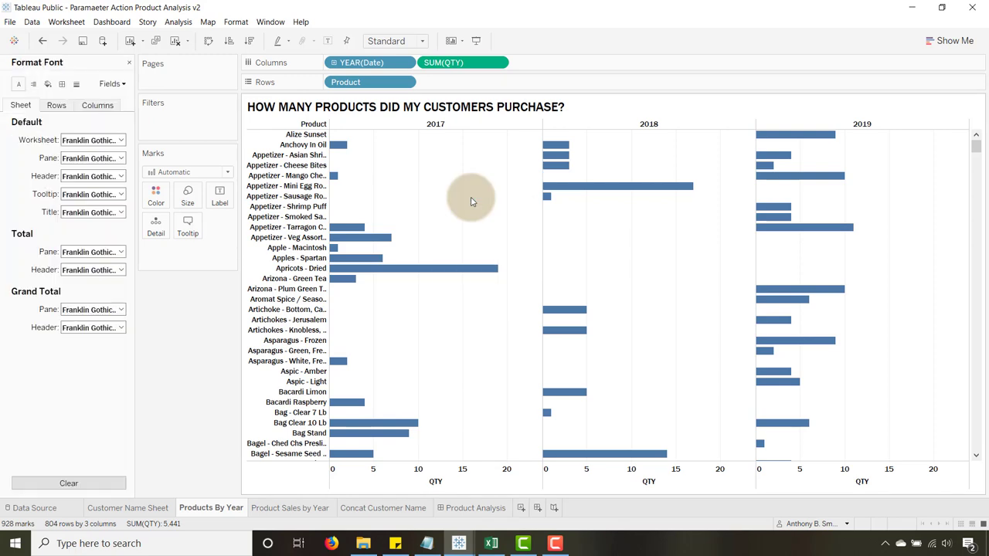
click(62, 83)
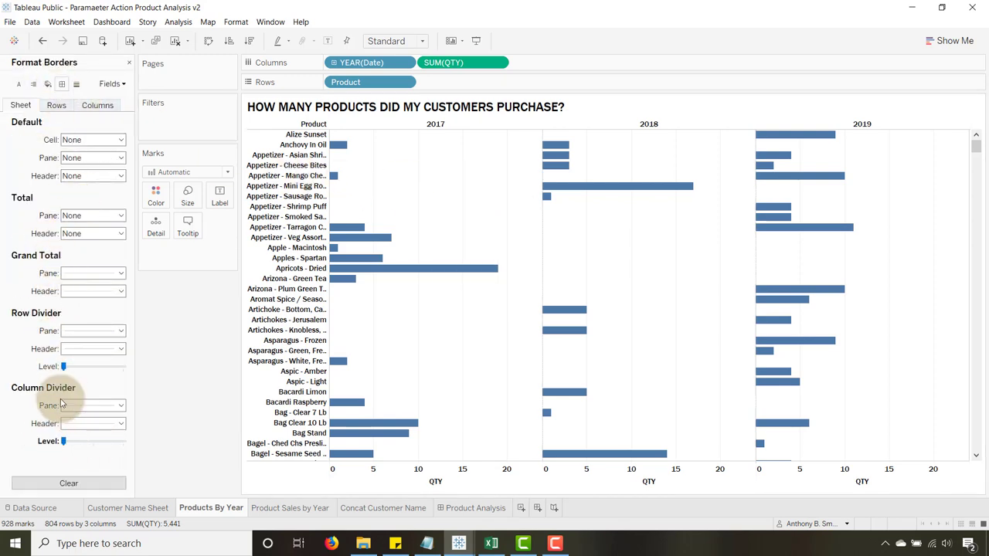
click(108, 331)
click(109, 348)
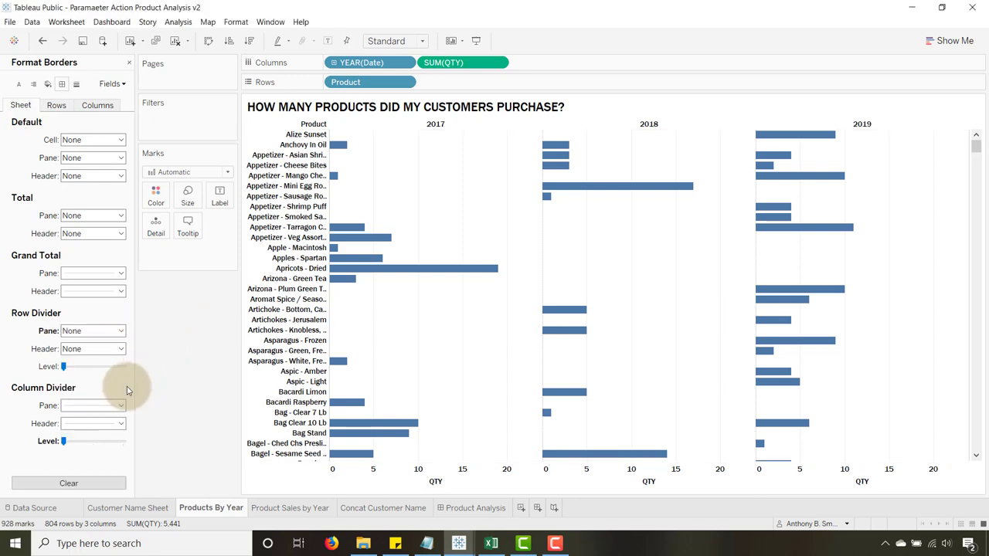
click(120, 407)
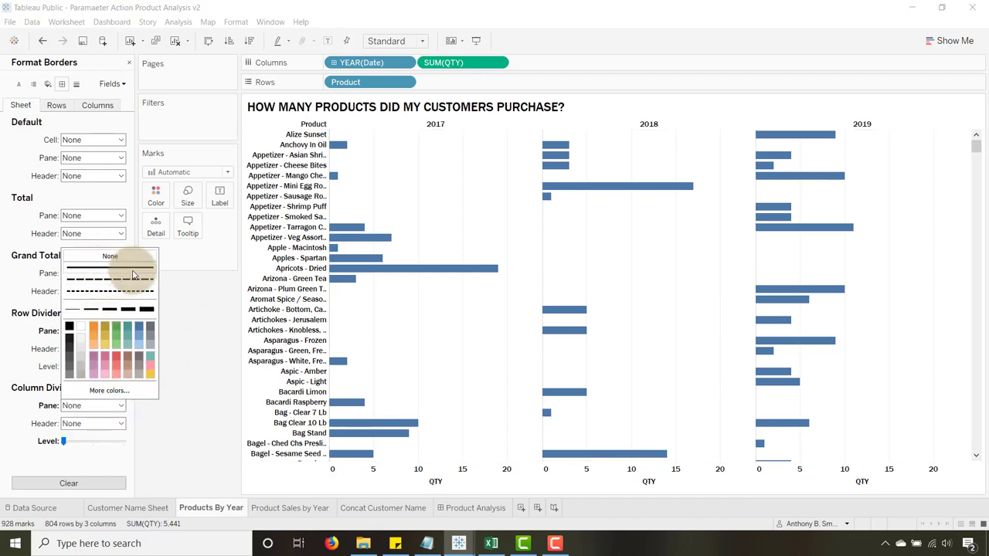
Step: Format the Products By Year sheet's lines, setting the sheet's zero lines and the column grid lines to None
click(207, 377)
click(76, 84)
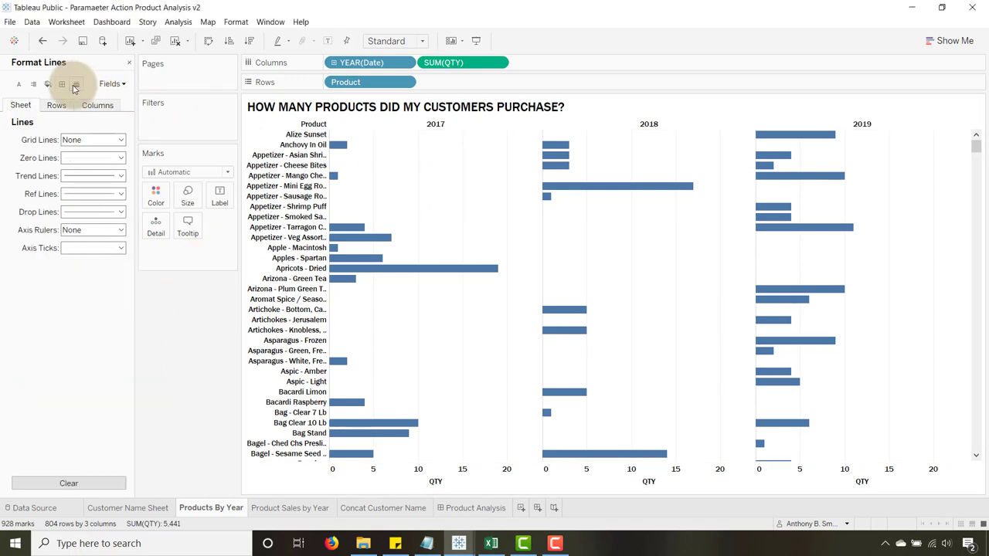
click(120, 159)
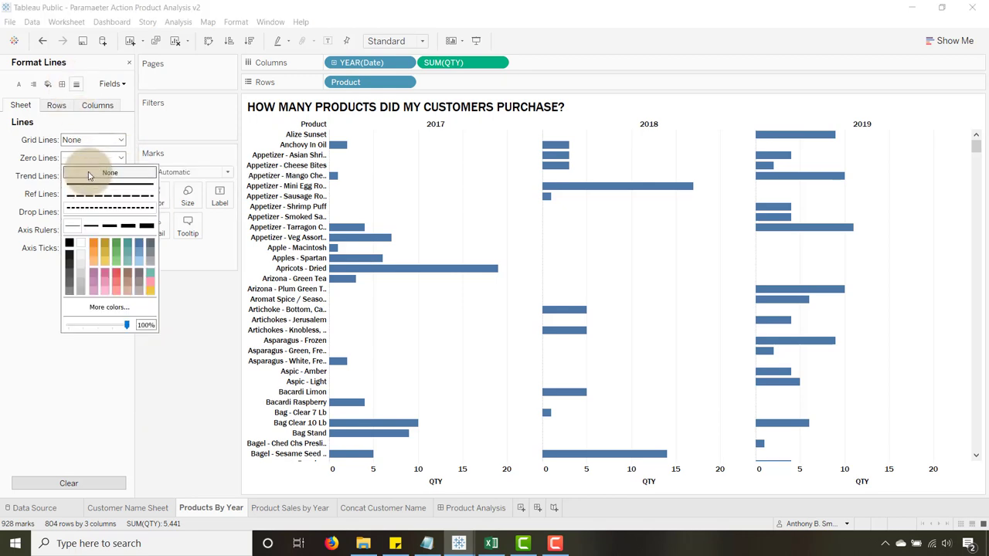
click(187, 362)
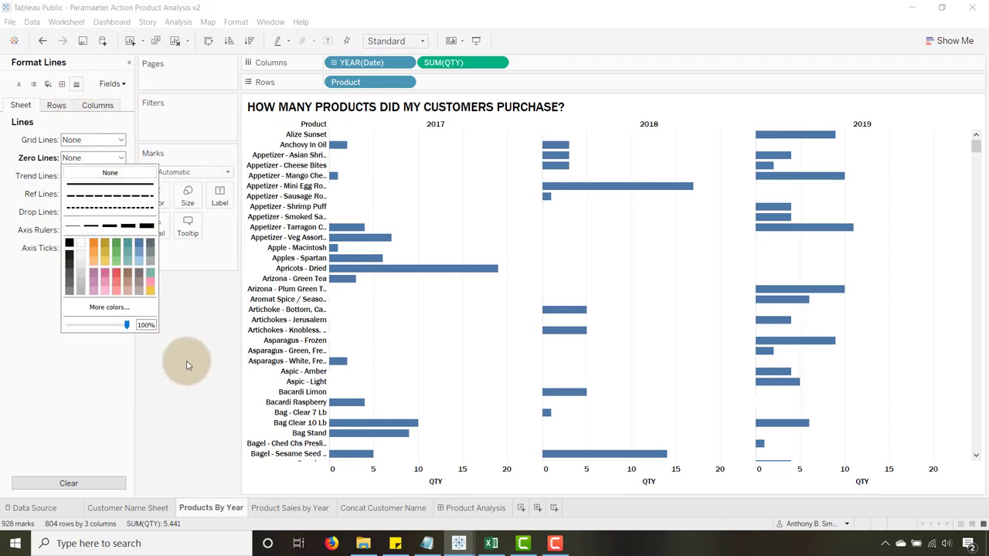
click(98, 105)
click(120, 140)
click(110, 155)
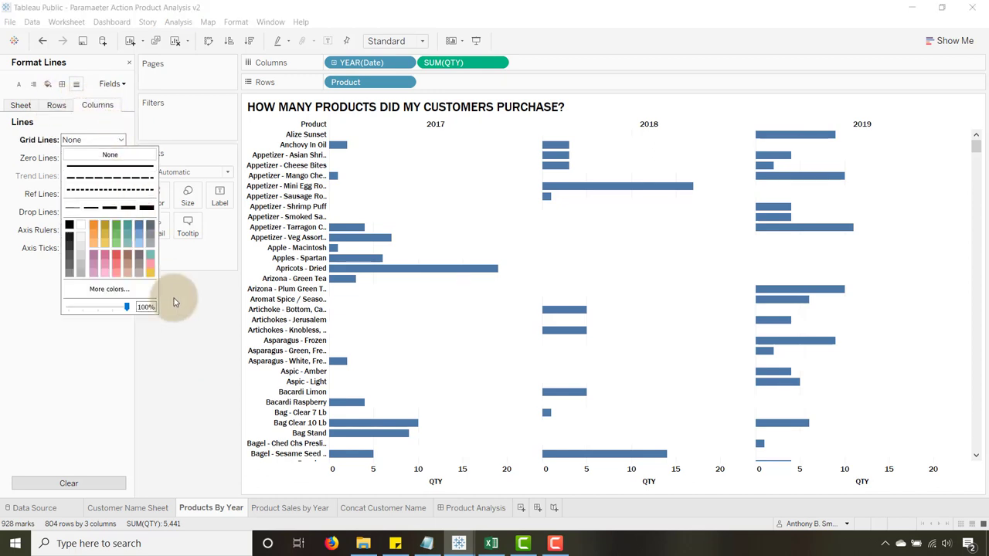
Step: Hide the QTY axis header on the Products By Year chart
right_click(418, 482)
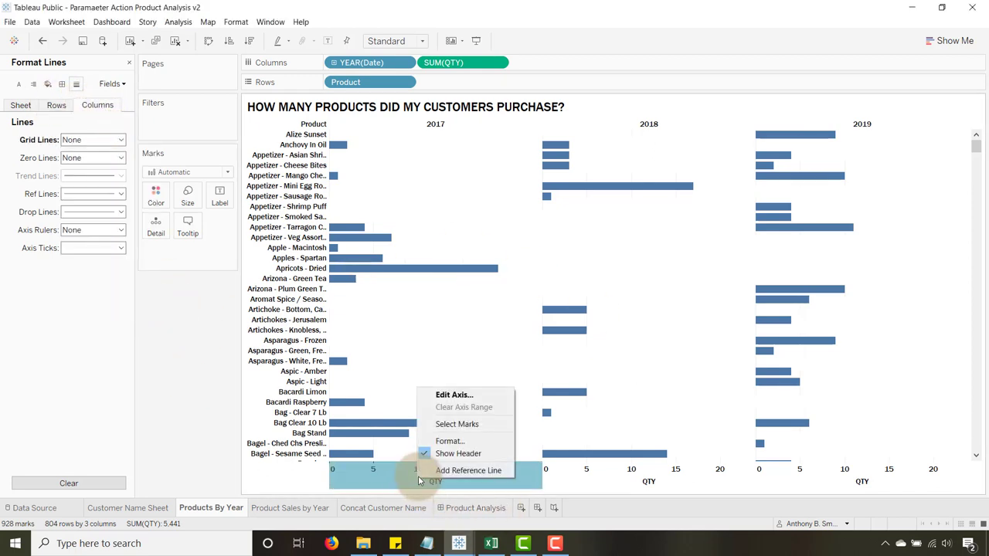
click(444, 454)
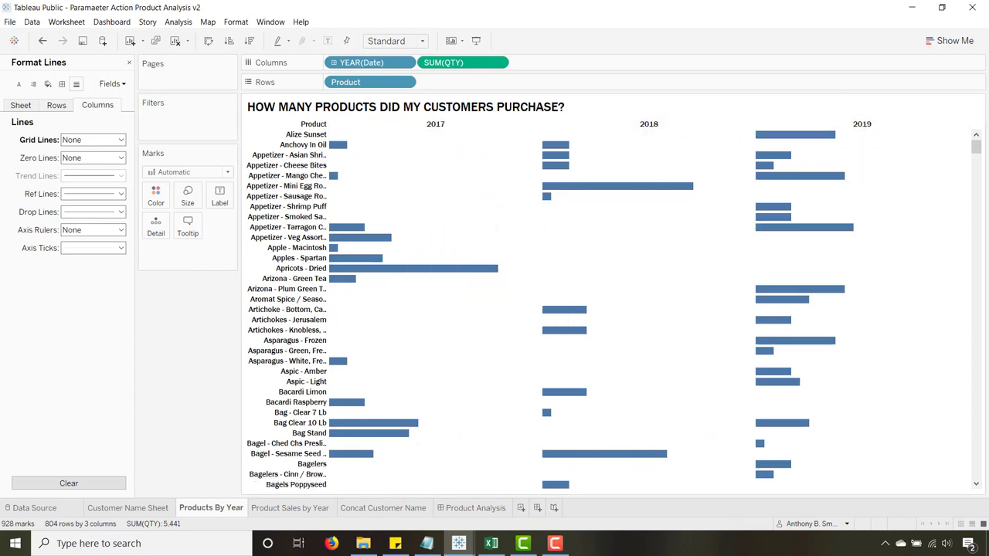
key(F10)
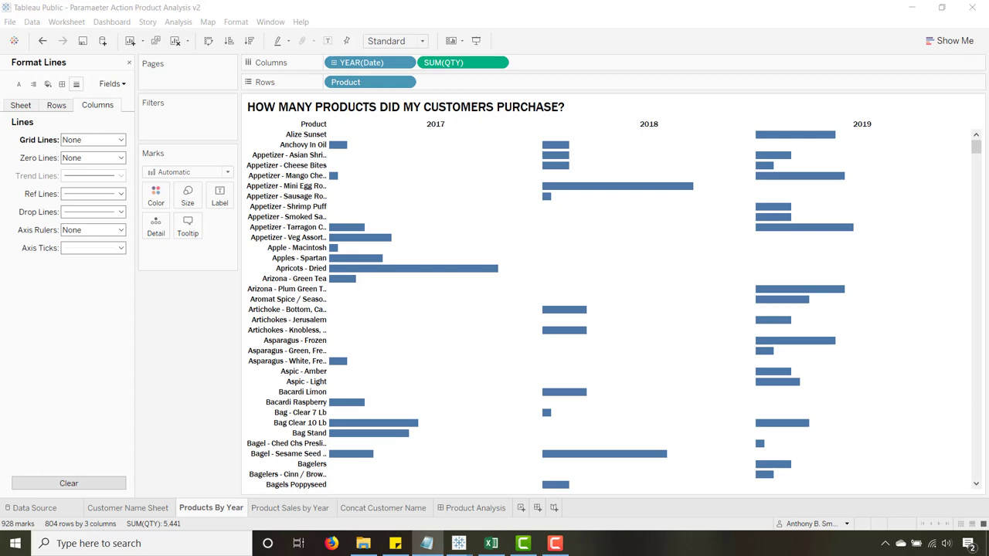
Step: Close the line formatting and color the product bars by the Selected Customer TF field
click(128, 65)
click(42, 224)
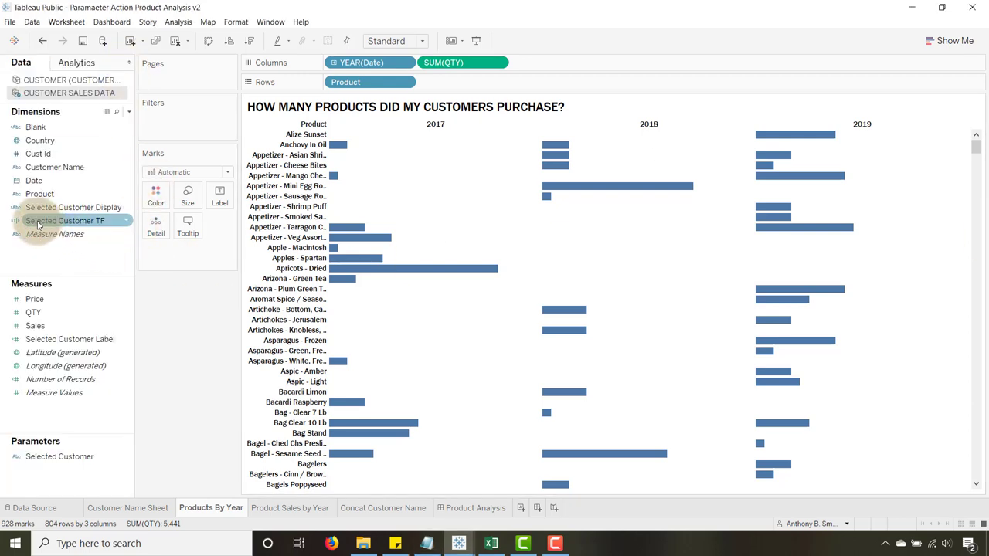
drag(38, 224, 157, 199)
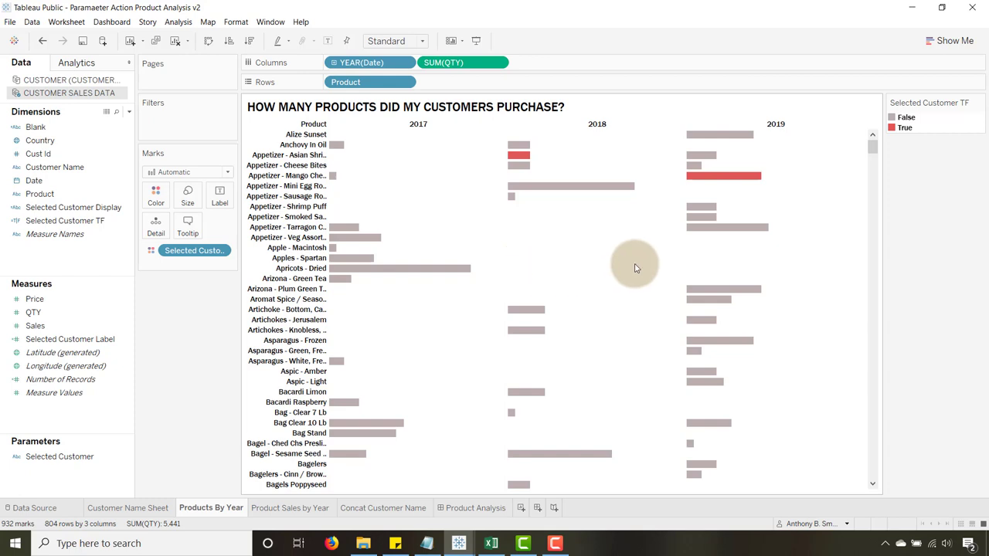
mouse_move(519, 157)
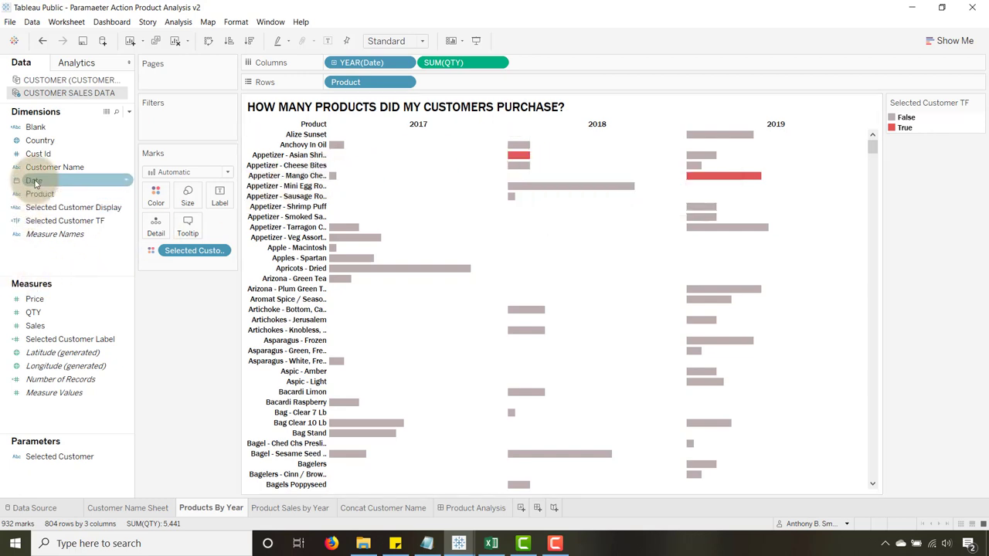
Step: Add Customer Name to the detail of the product bars and check the fields in the tooltip
click(38, 140)
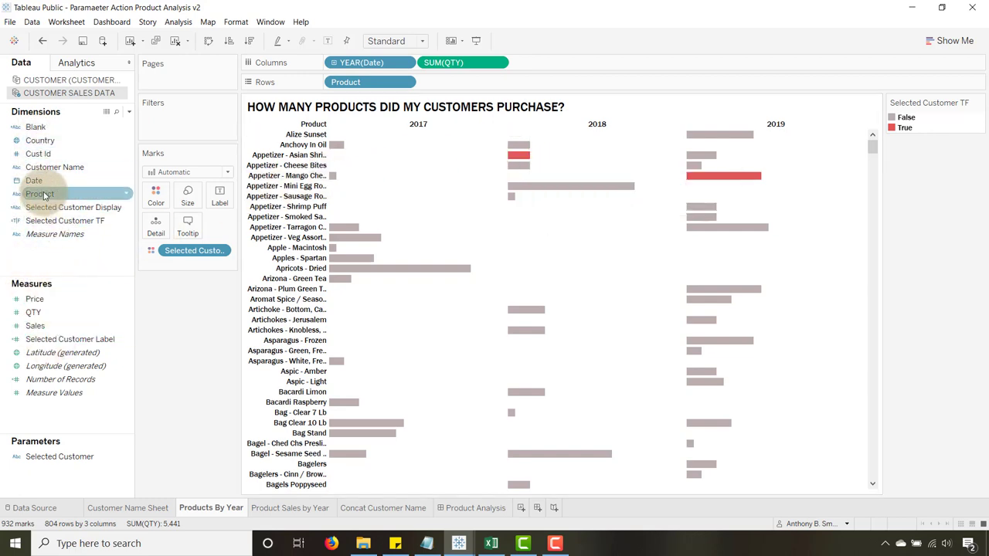
drag(44, 171, 163, 264)
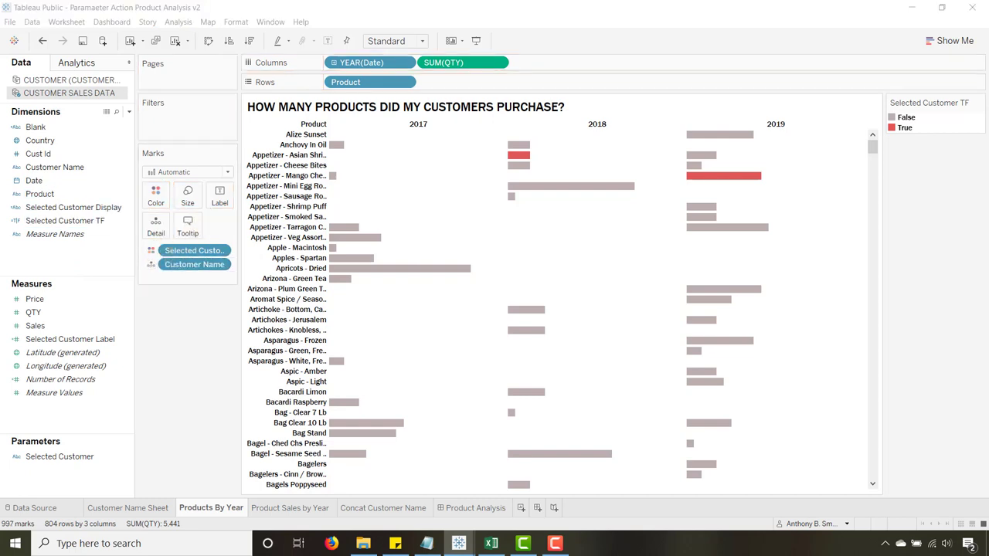
click(187, 227)
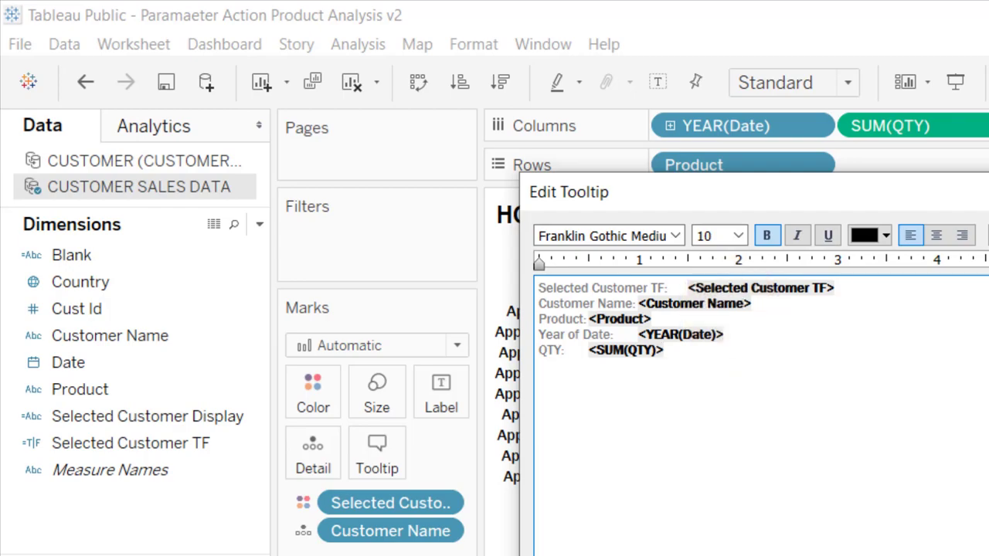
key(Return)
mouse_move(347, 236)
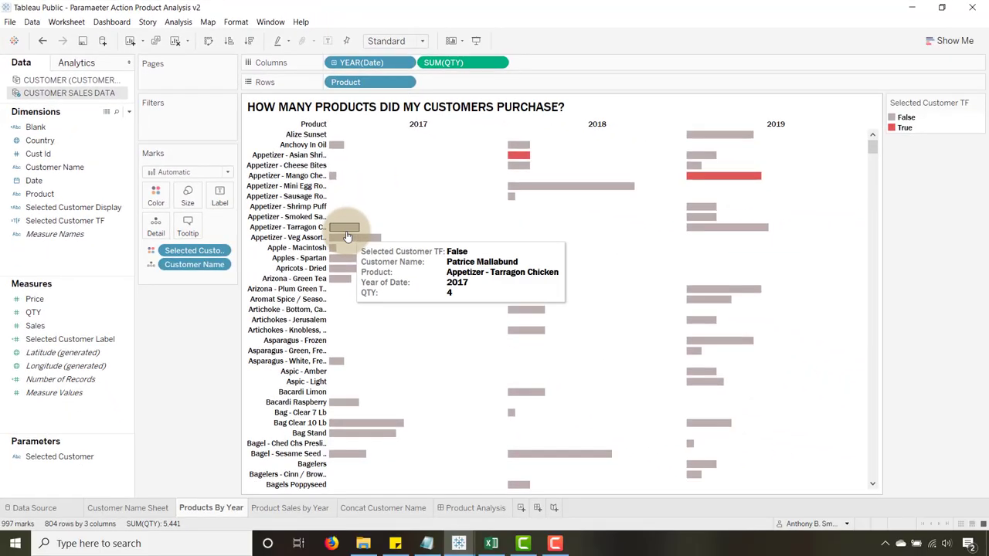
mouse_move(519, 156)
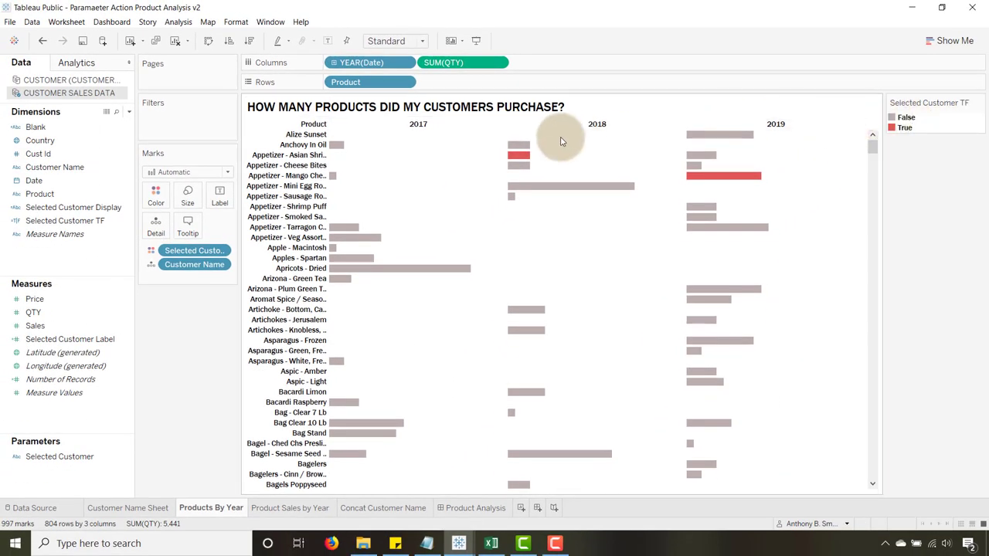
mouse_move(741, 182)
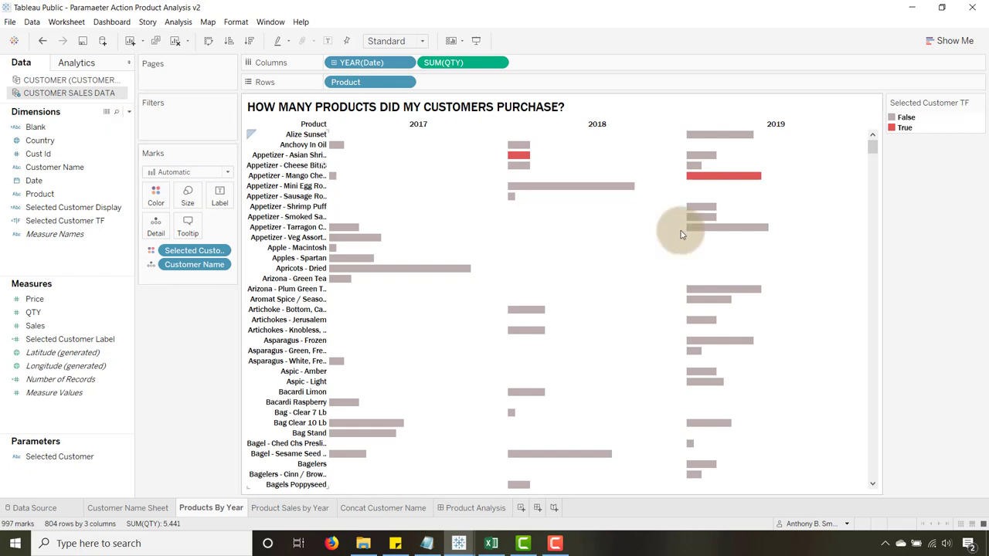
Step: Add a Selected Customer TF filter including both False and True, and show its filter control beside the chart
click(426, 543)
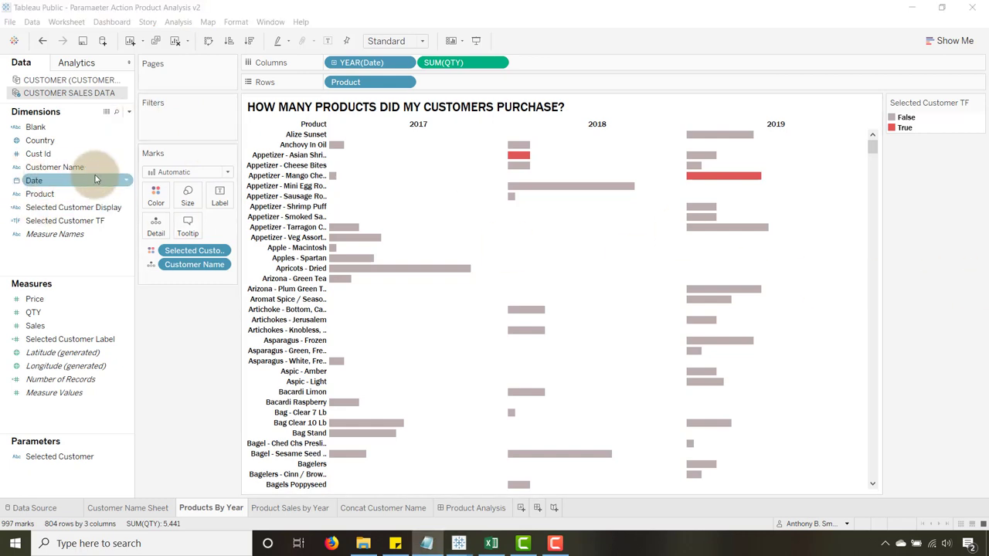
click(62, 236)
drag(63, 221, 172, 128)
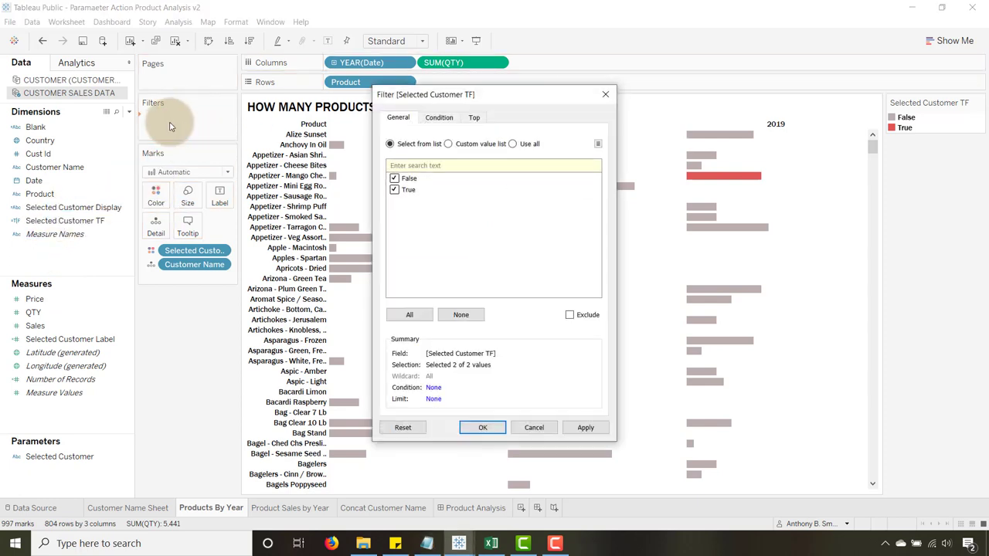
click(484, 430)
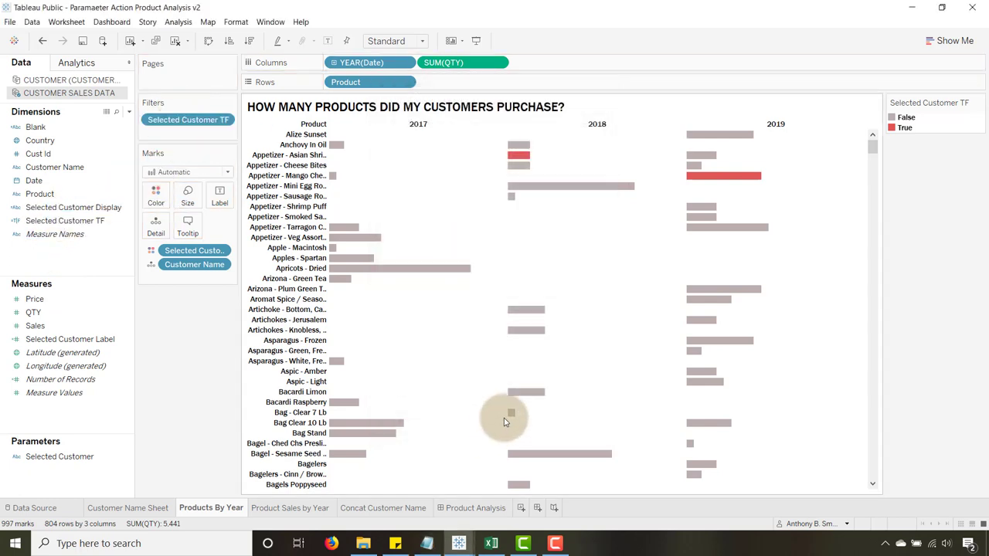
right_click(173, 123)
click(189, 142)
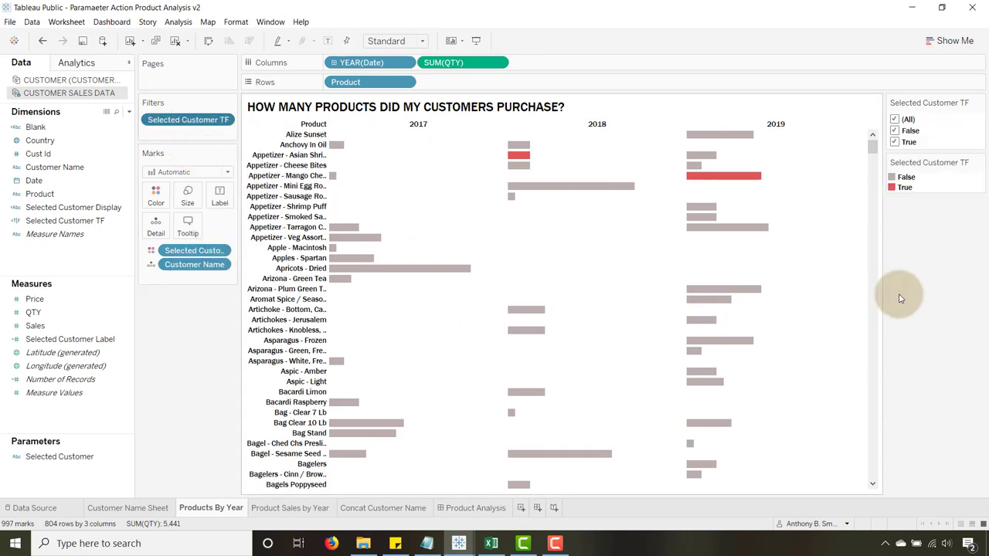
Step: Test the Selected Customer TF filter by excluding the False value and including it again
click(895, 131)
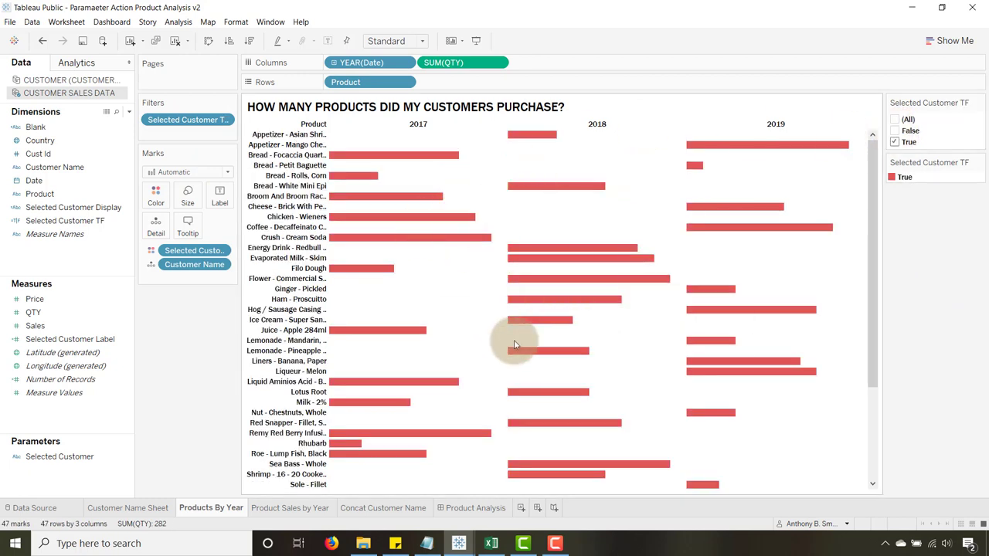
click(895, 131)
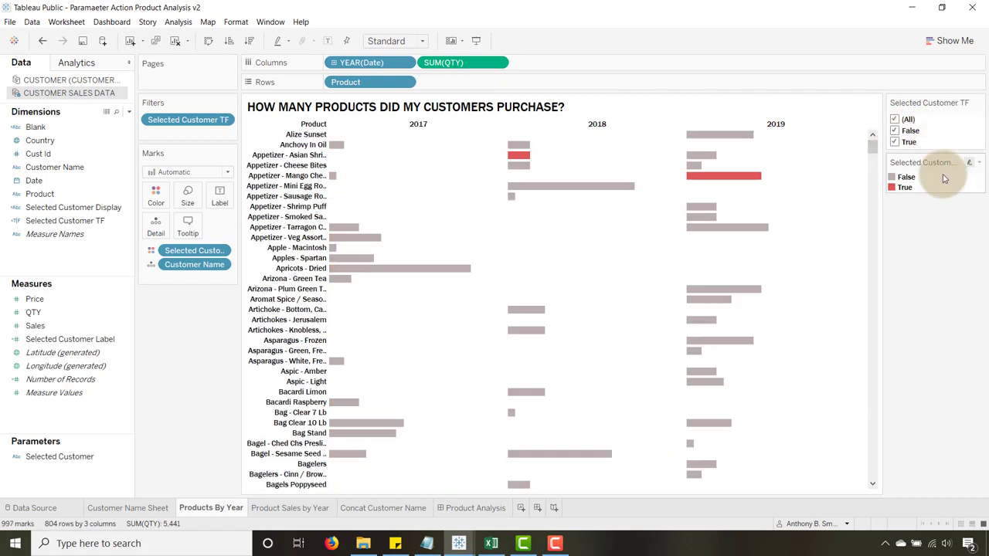
key(alt+Tab)
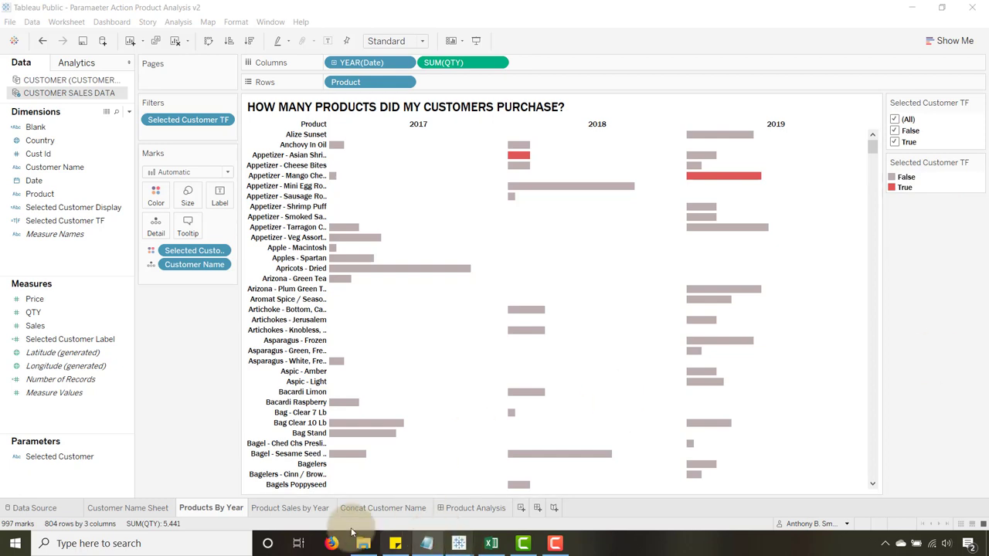
Step: On the Product Sales by Year sheet, place YEAR(Date) on Columns and SUM(Sales) on Rows
click(288, 508)
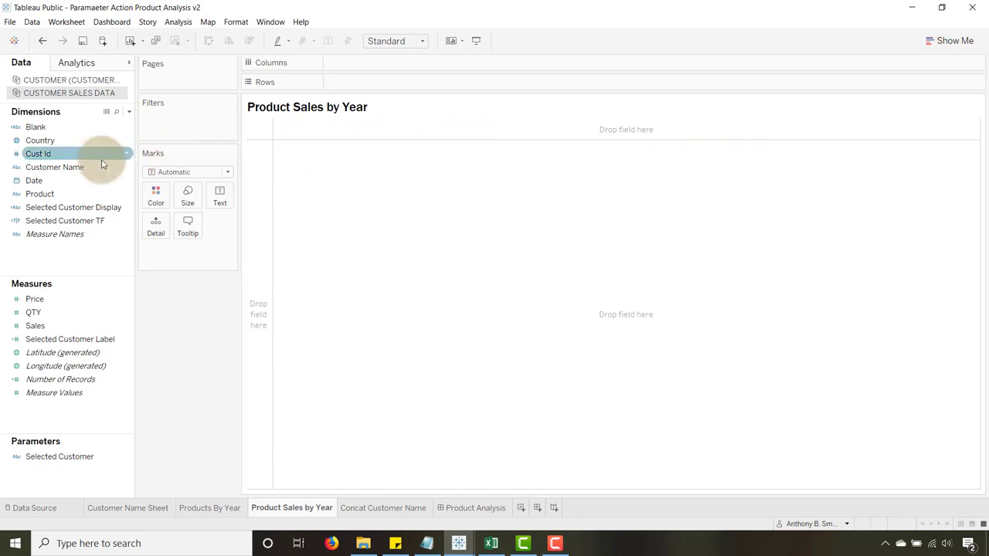
drag(36, 181, 364, 64)
click(783, 136)
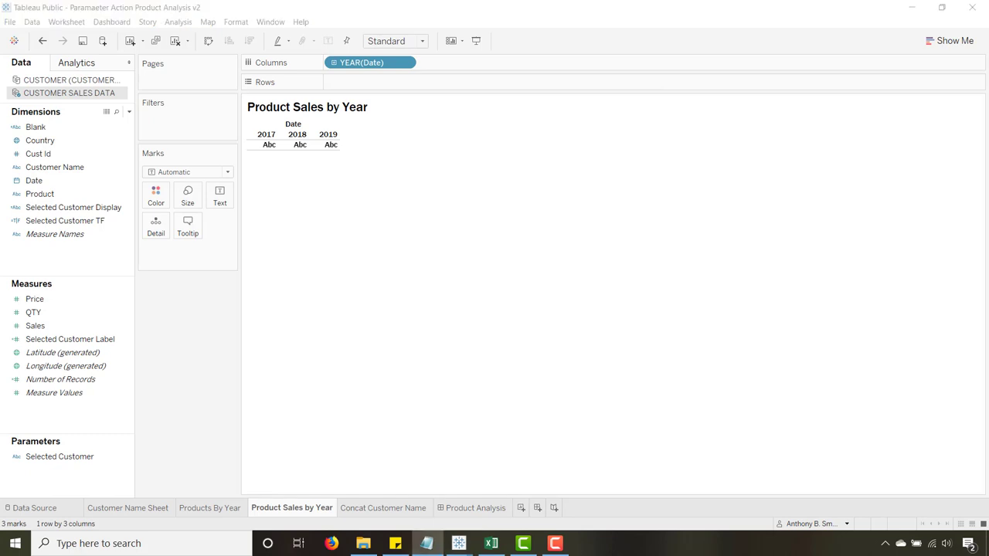
drag(35, 325, 380, 83)
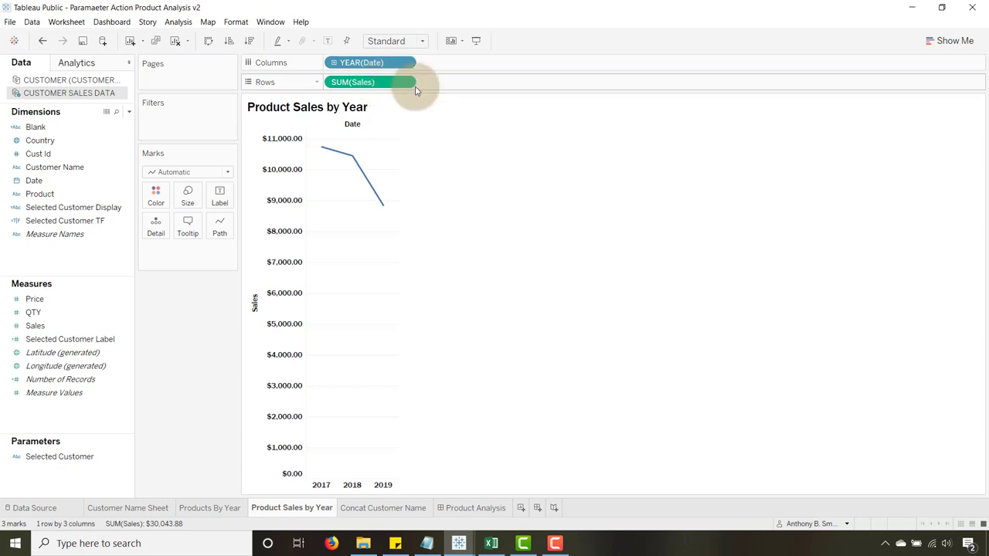
Step: Change the sales chart's mark type to Bar and hide the Sales axis header
click(227, 173)
click(193, 197)
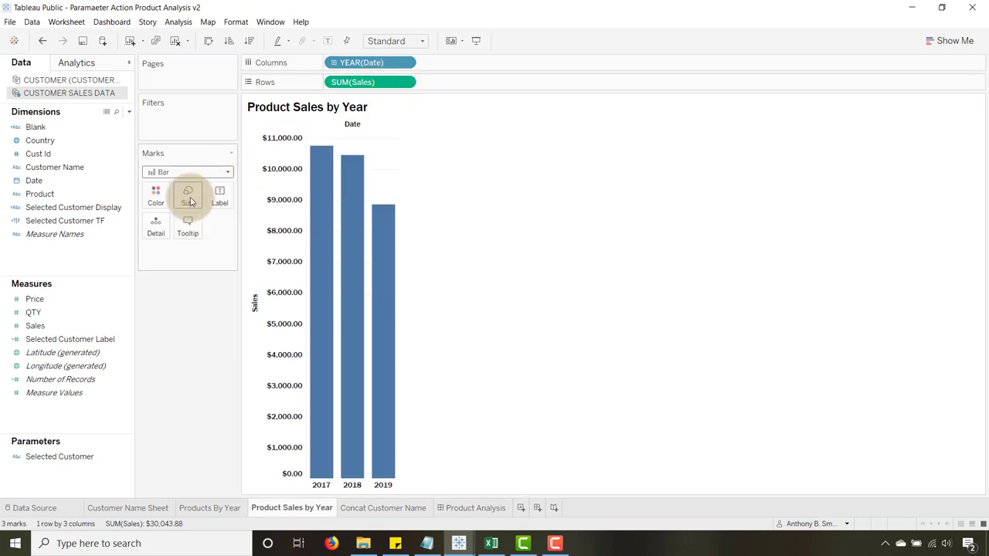
right_click(278, 202)
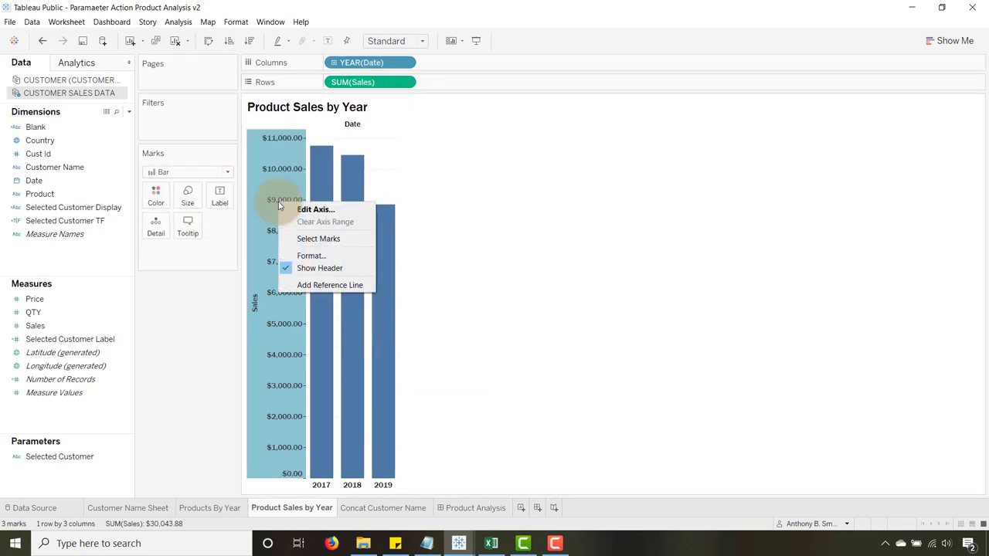
click(307, 268)
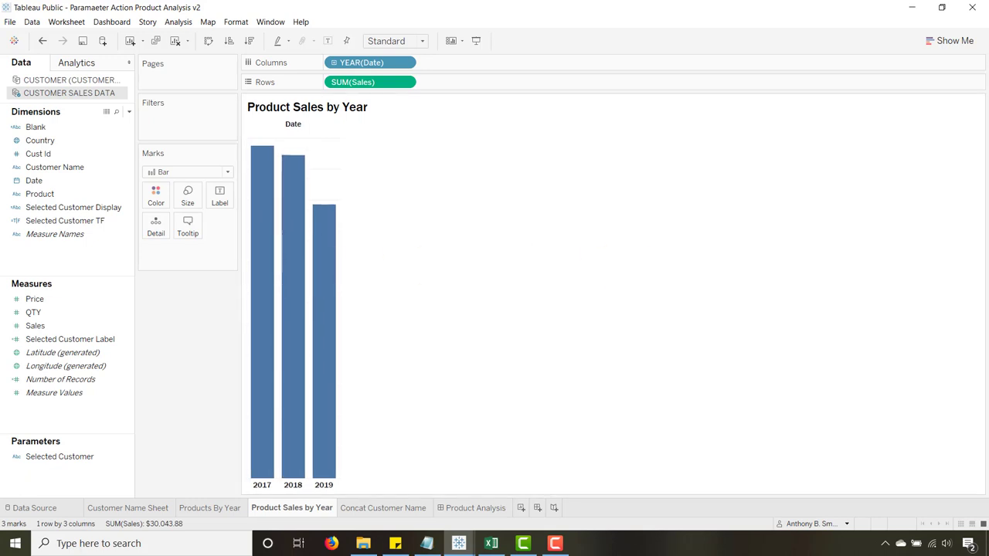
key(alt+Tab)
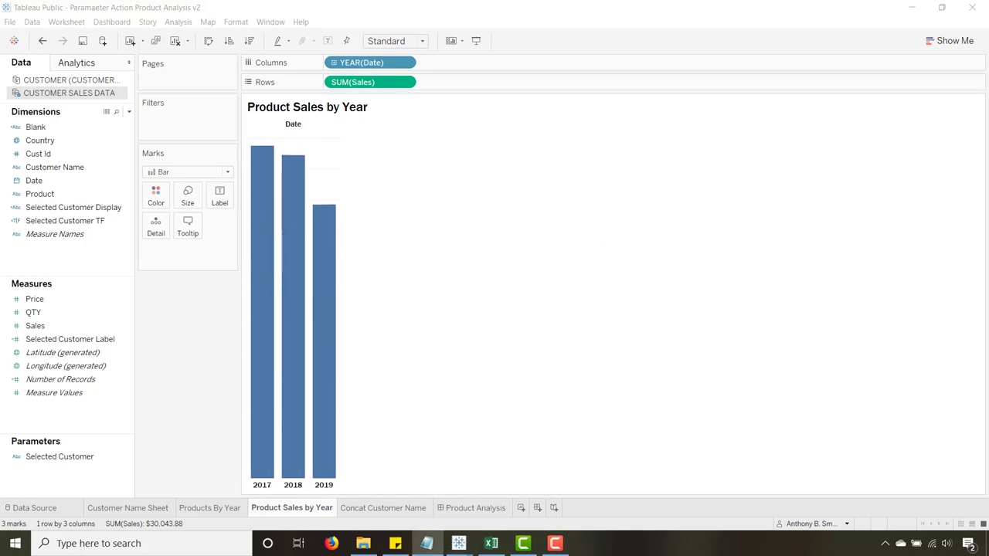
Step: Label the yearly bars with SUM(Sales) and allow the labels to overlap other marks
mouse_move(249, 152)
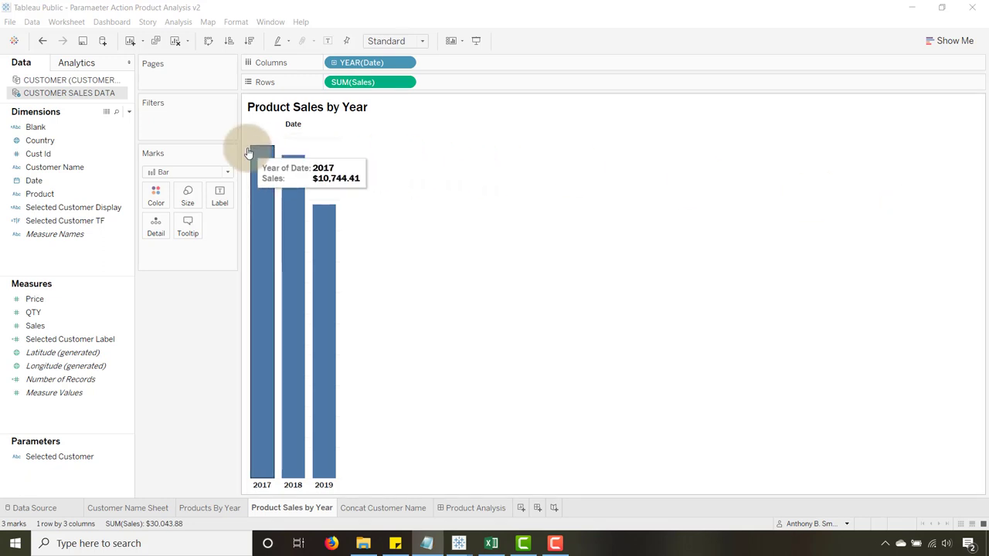
click(68, 181)
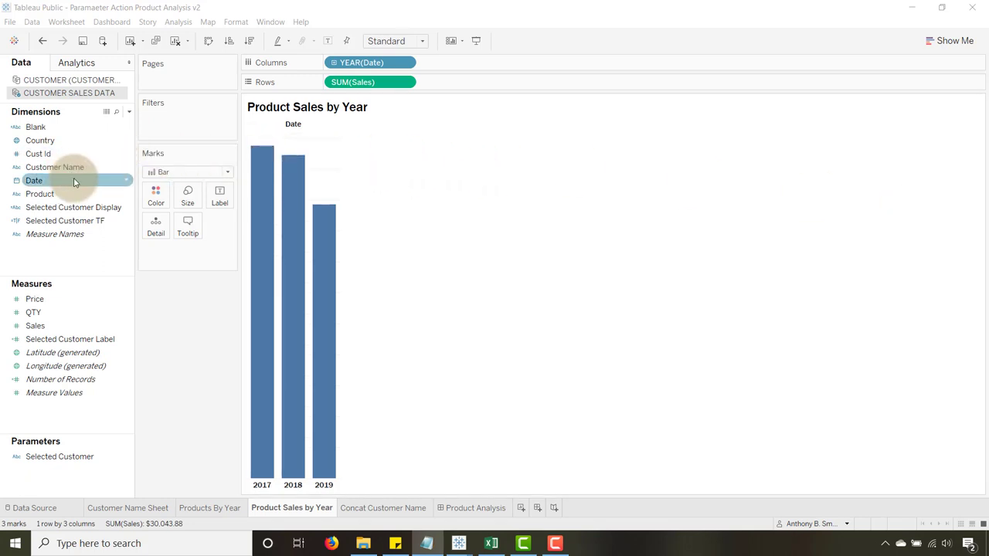
click(33, 328)
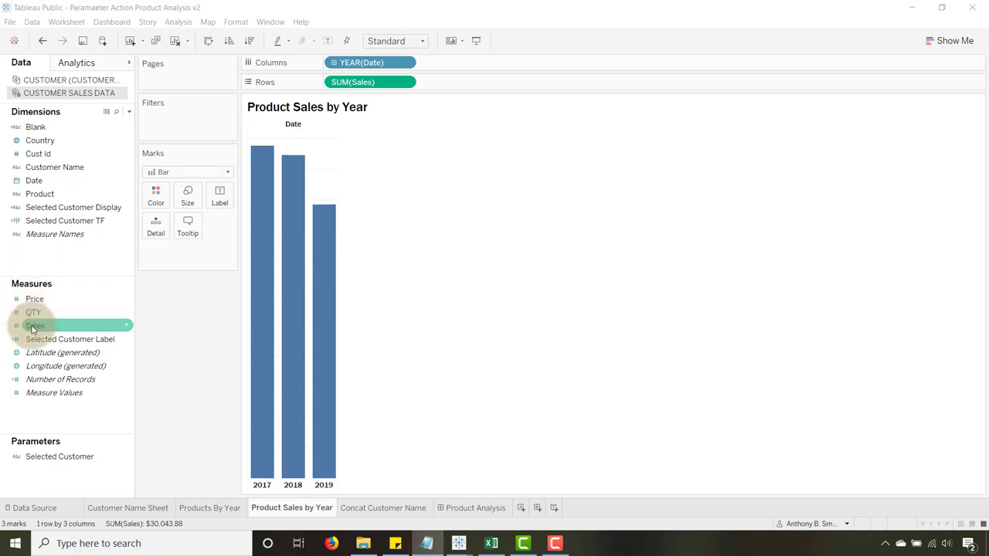
drag(32, 328, 220, 201)
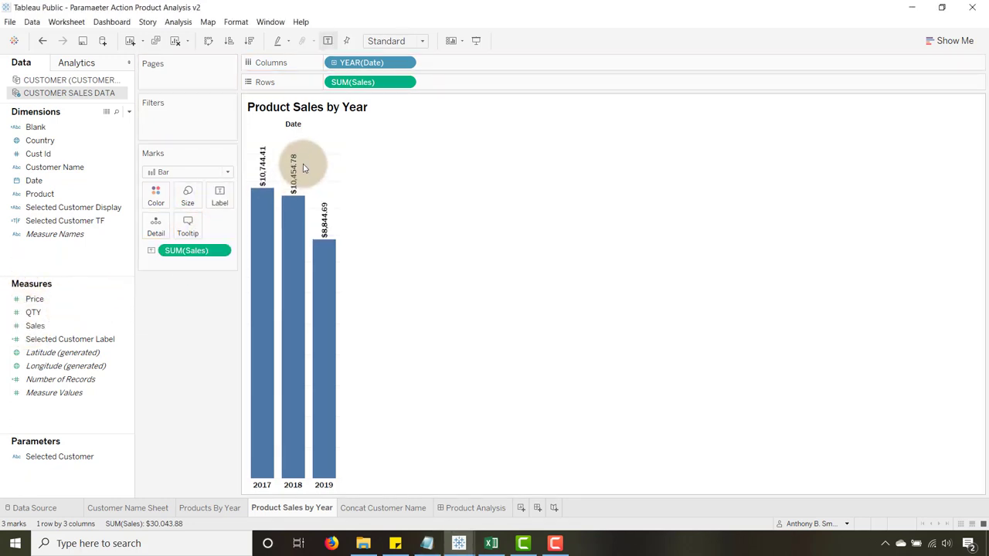
click(220, 194)
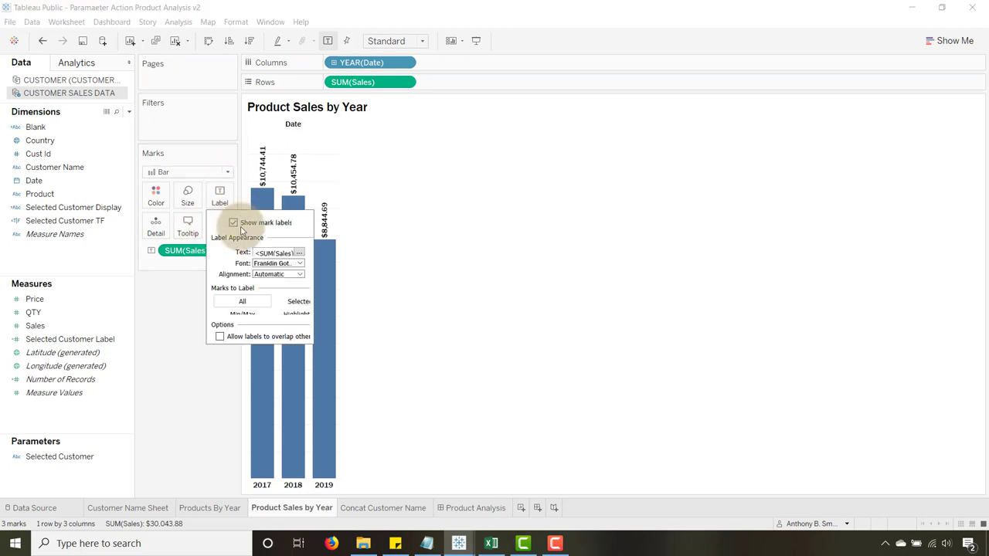
click(220, 338)
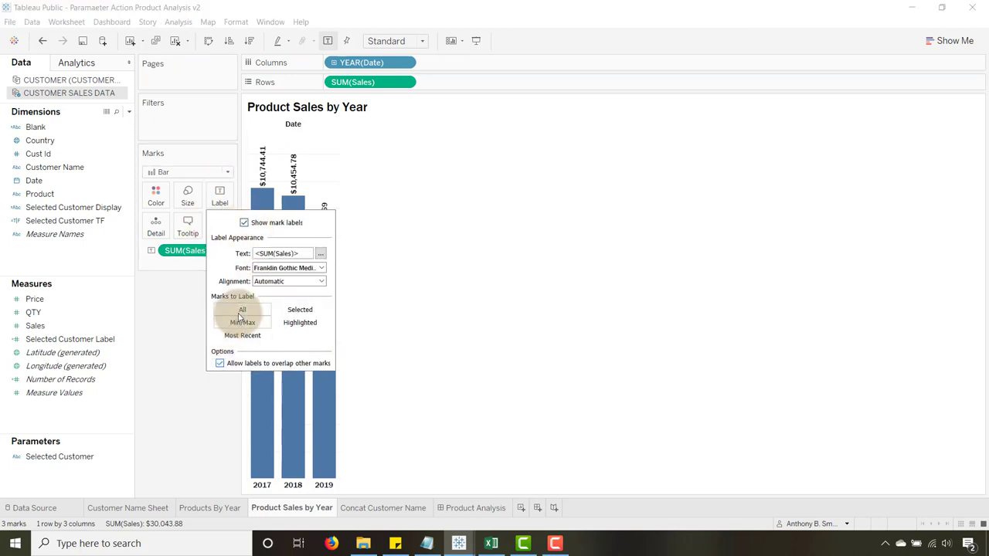
click(322, 268)
key(Escape)
key(Escape)
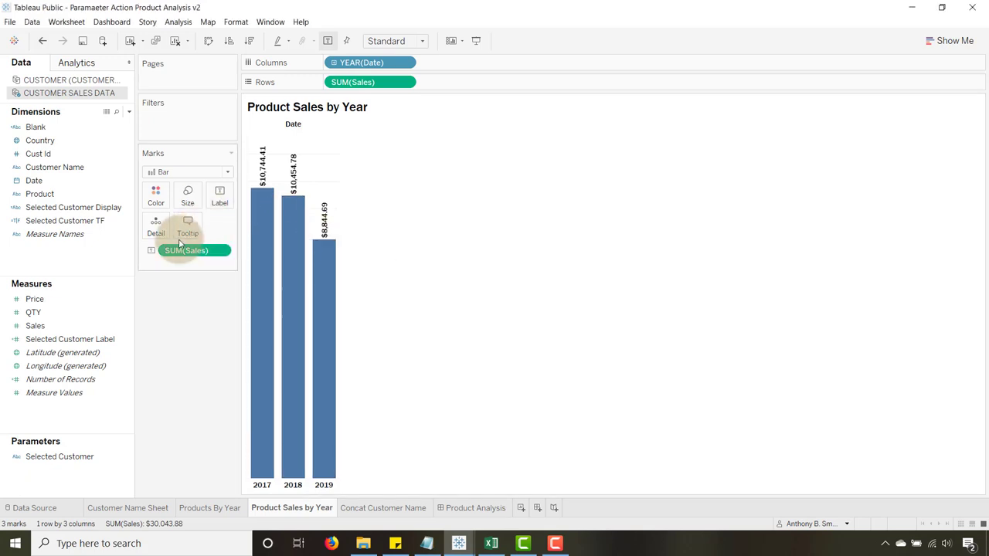
Step: Try to straighten the sales labels by setting top vertical alignment and horizontal text direction
click(219, 196)
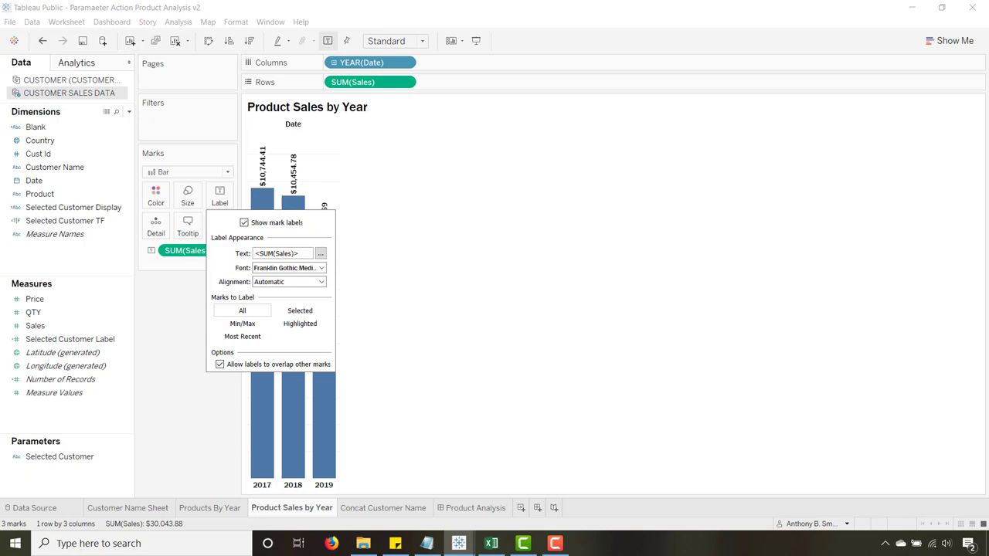
click(324, 284)
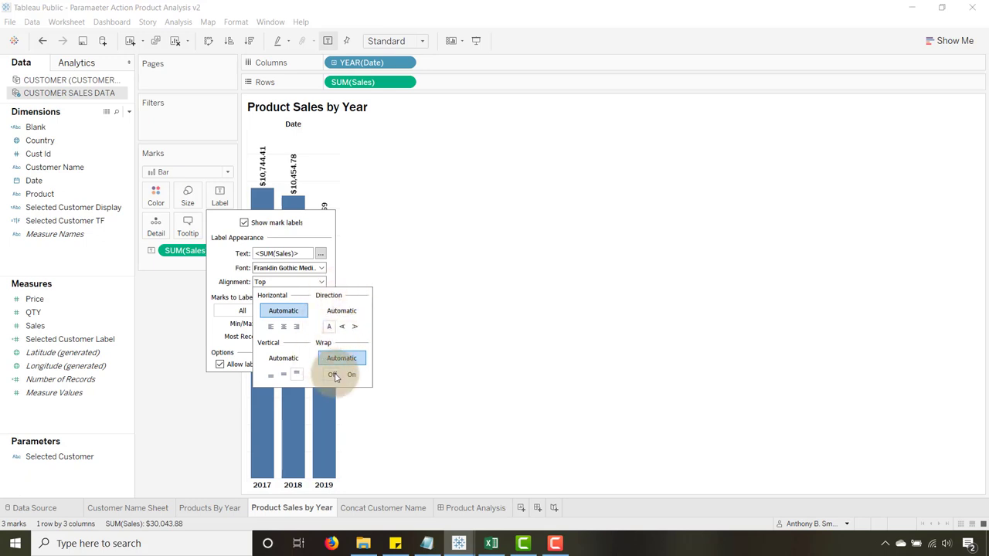
click(322, 261)
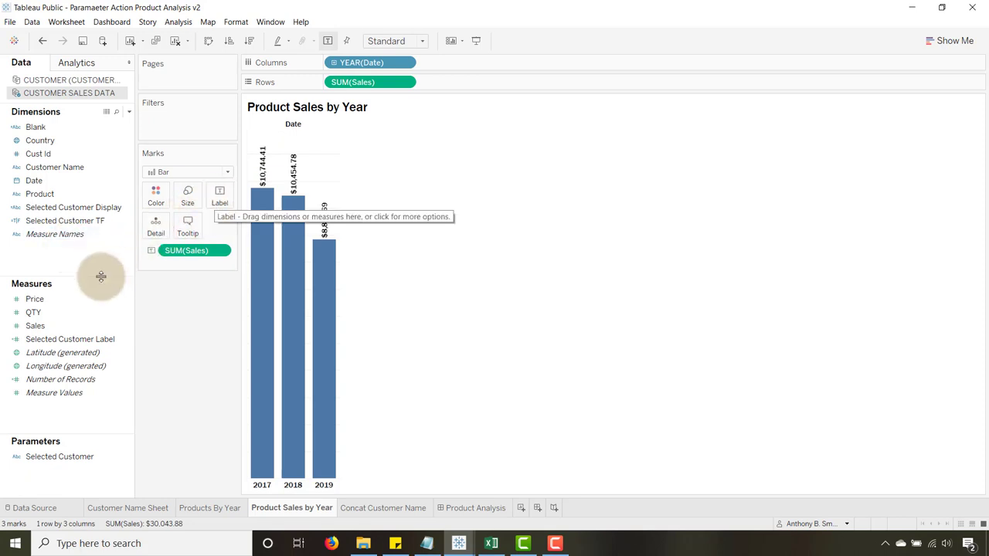
Step: Set the default number format of the Sales measure to Currency (Custom) with 0 decimal places
click(35, 326)
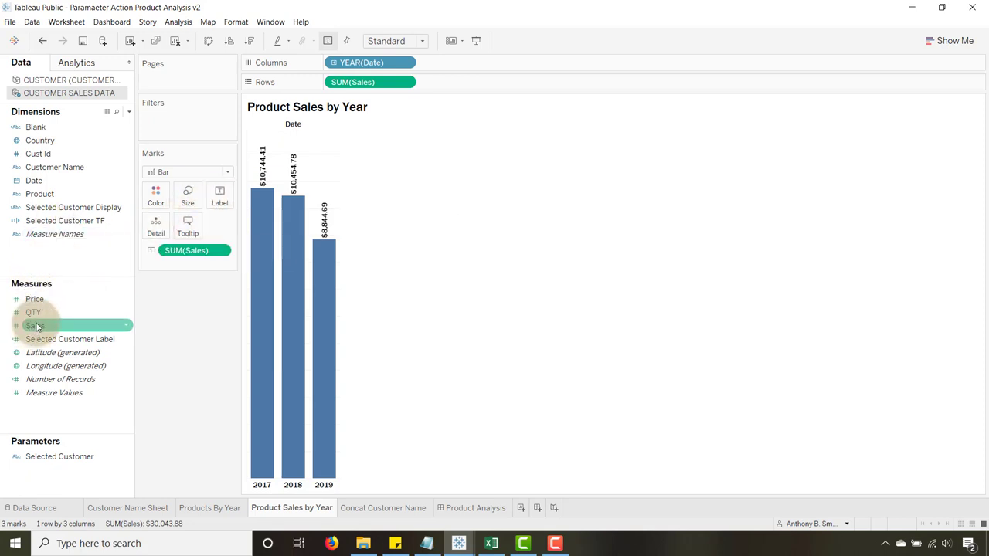
right_click(36, 326)
mouse_move(127, 467)
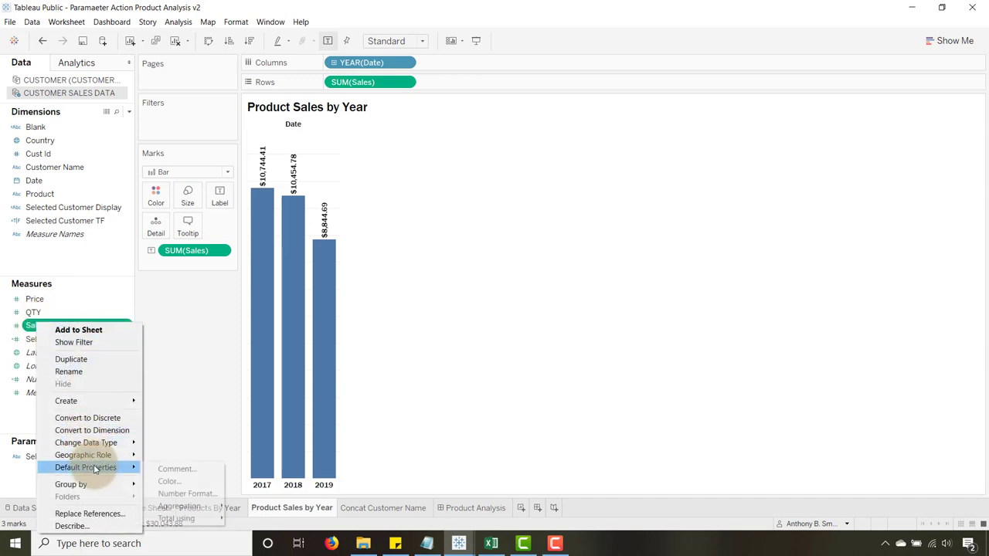
click(186, 494)
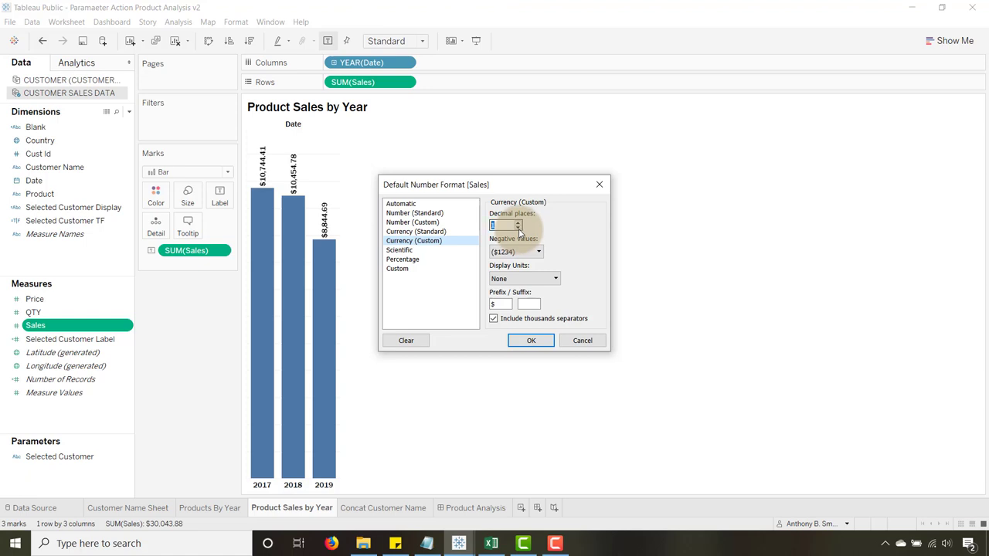
text(0)
click(523, 341)
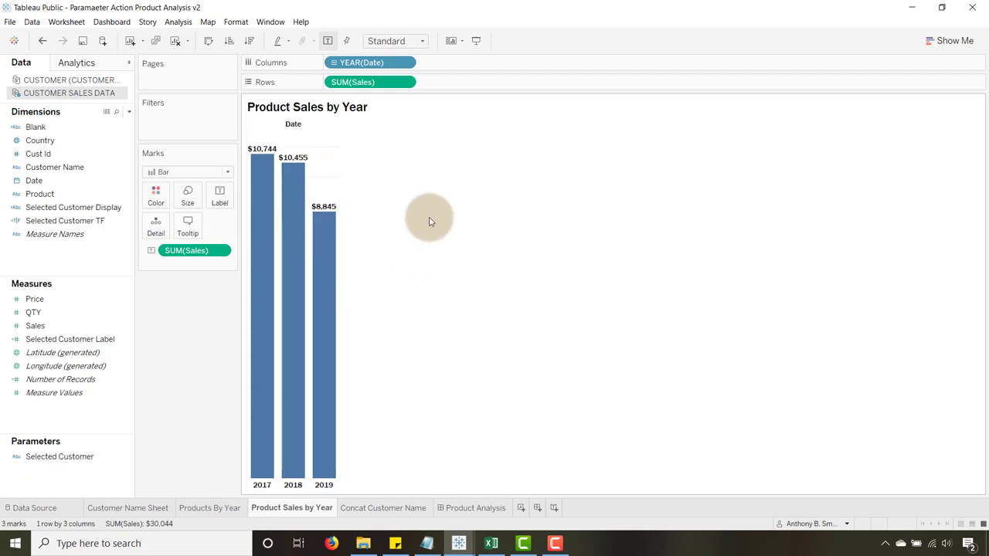
Step: Fit the sales bar chart to Entire View
click(422, 41)
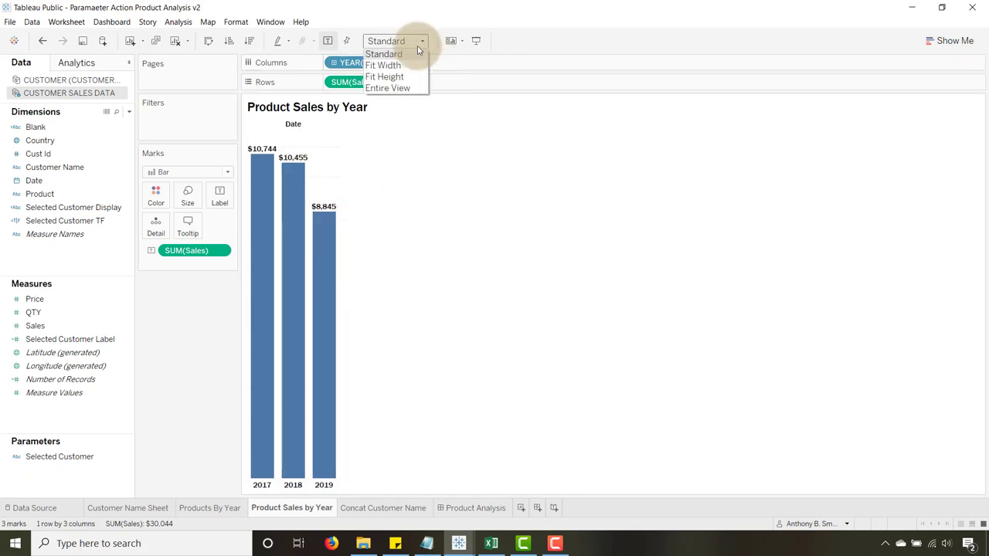
click(390, 85)
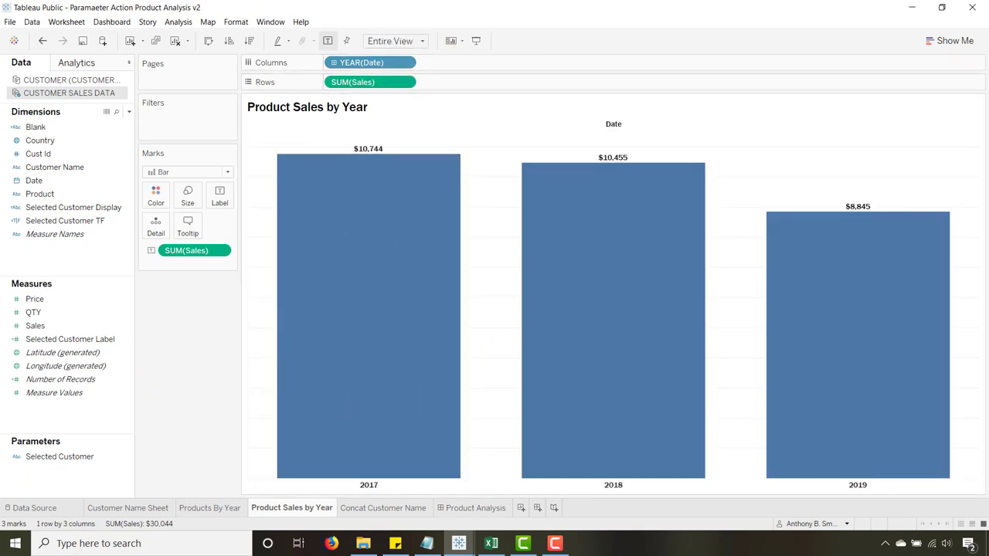
click(427, 544)
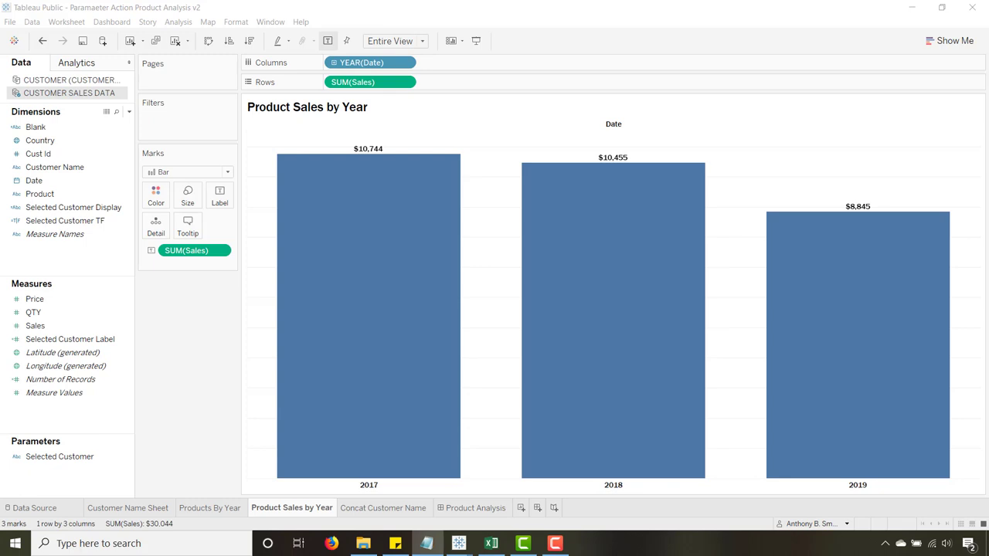
Step: Add a Selected Customer TF filter including both False and True, and color the bars by Selected Customer TF
click(74, 224)
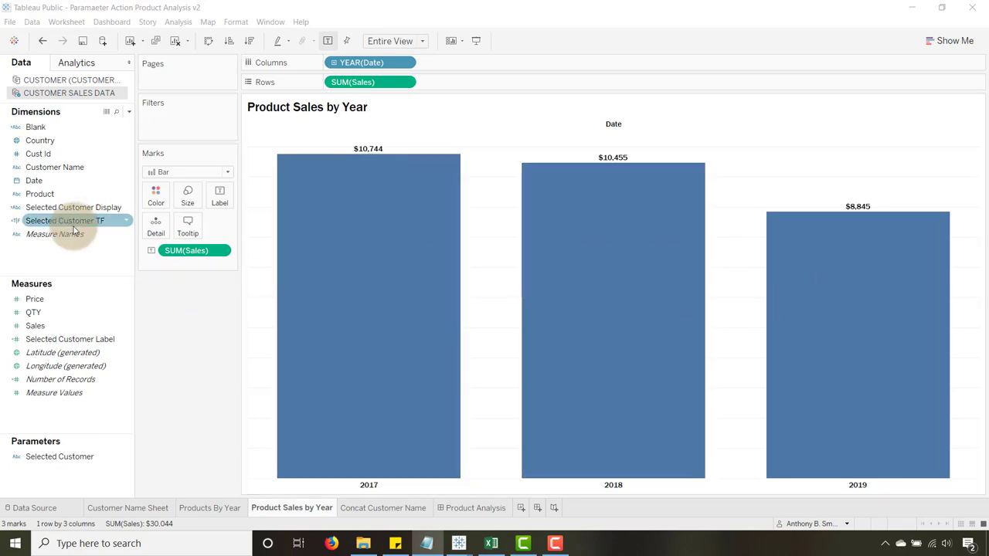
click(67, 228)
drag(67, 228, 187, 125)
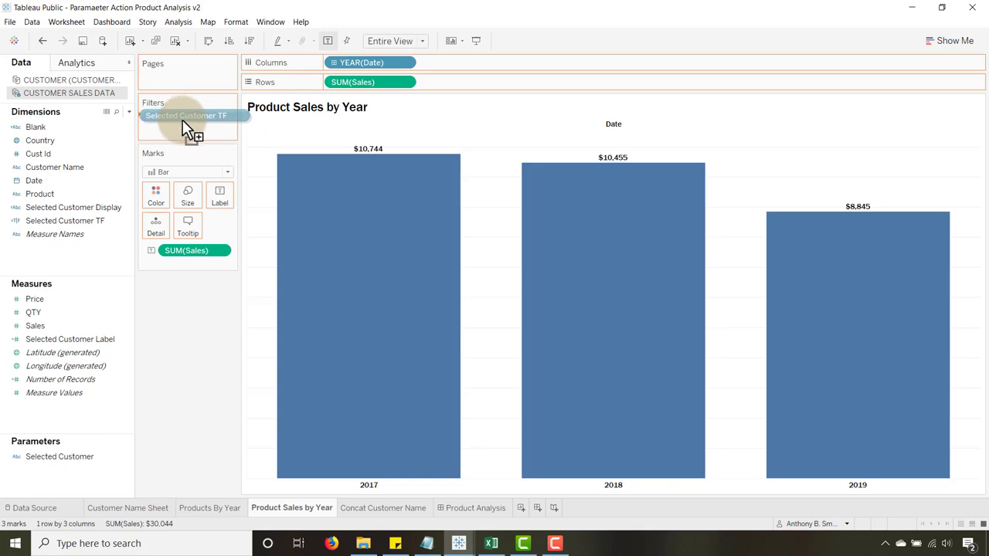
click(395, 178)
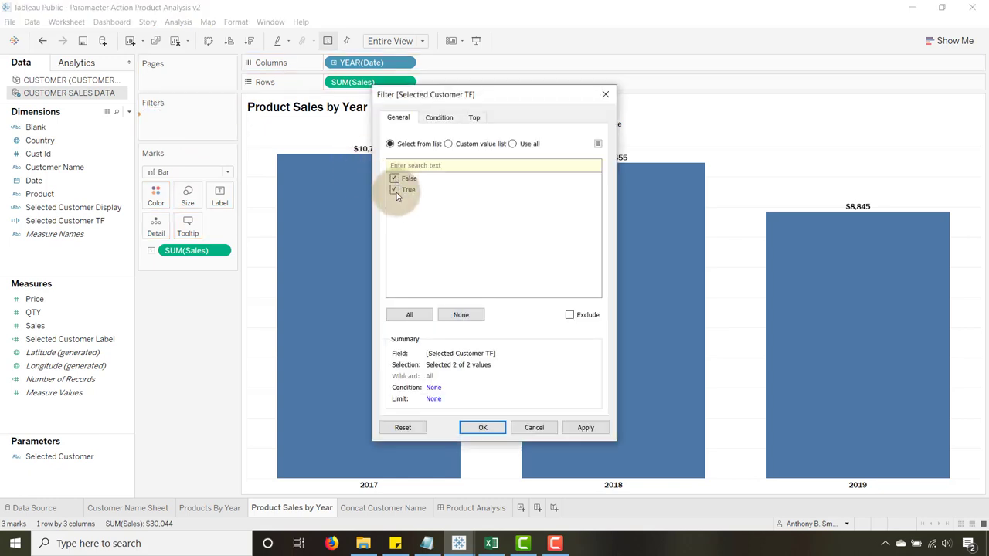
click(396, 190)
click(488, 428)
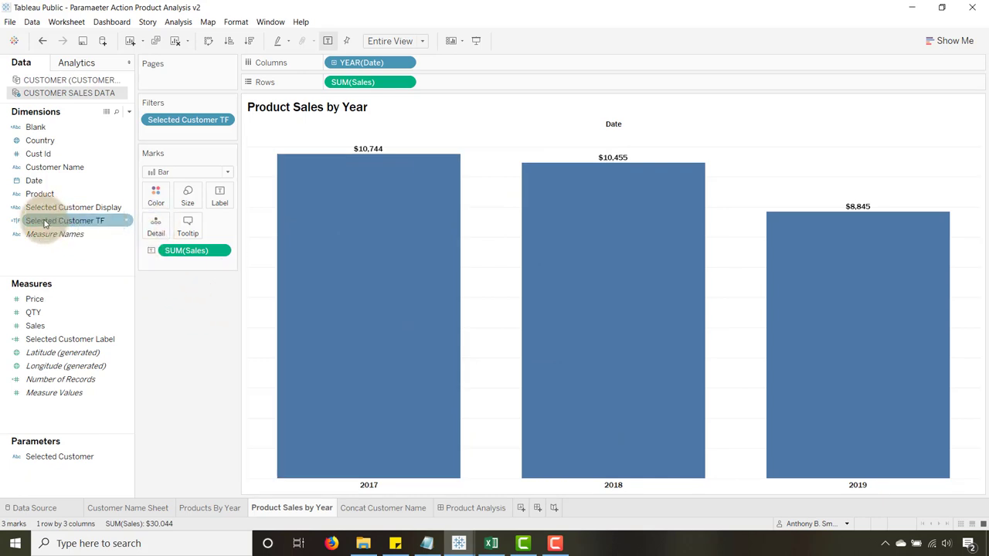
drag(44, 225, 156, 196)
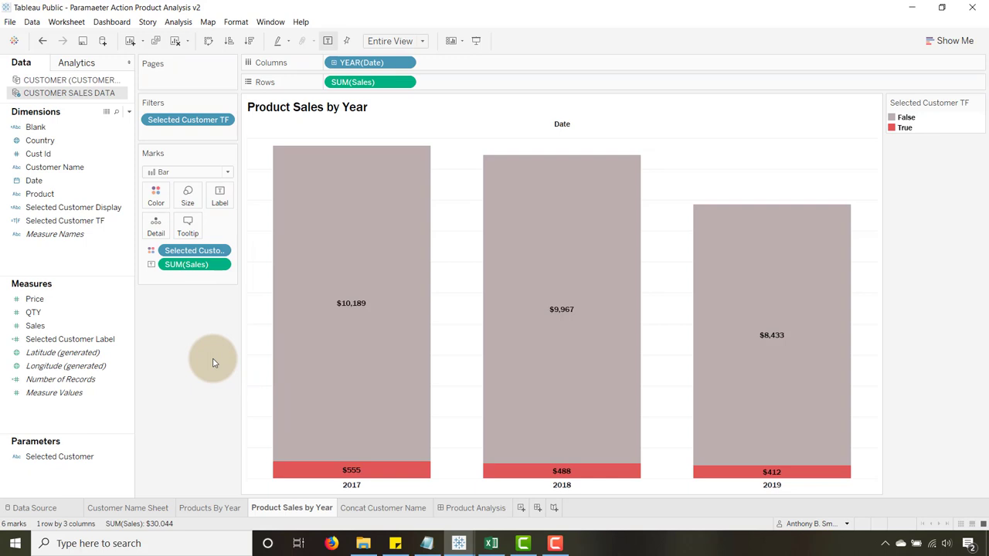
mouse_move(316, 475)
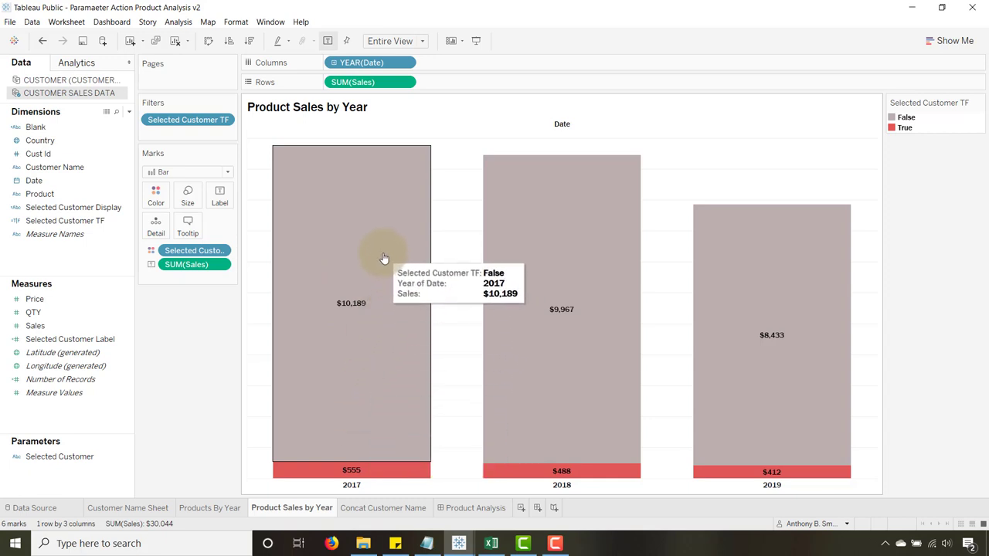
Step: Show the Selected Customer TF filter control on the sales sheet and exclude the False value
right_click(190, 125)
click(227, 147)
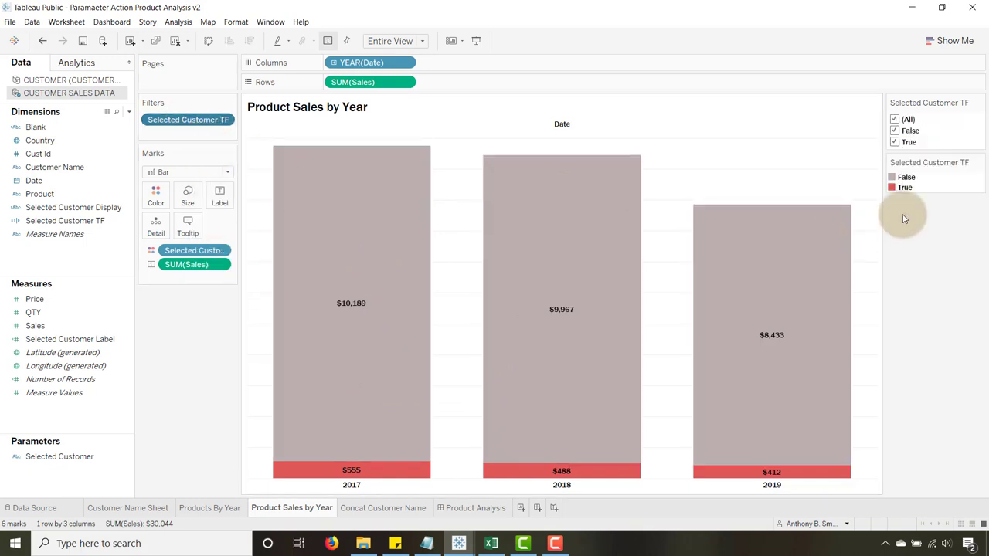
click(896, 131)
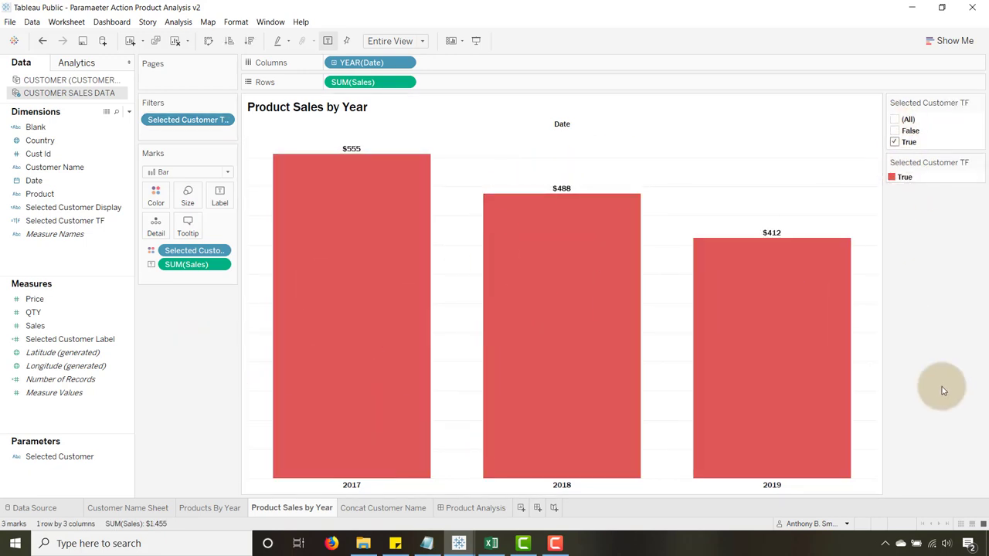
Step: Hide the Date field label above the chart and set the row grid lines to None
right_click(560, 124)
click(587, 175)
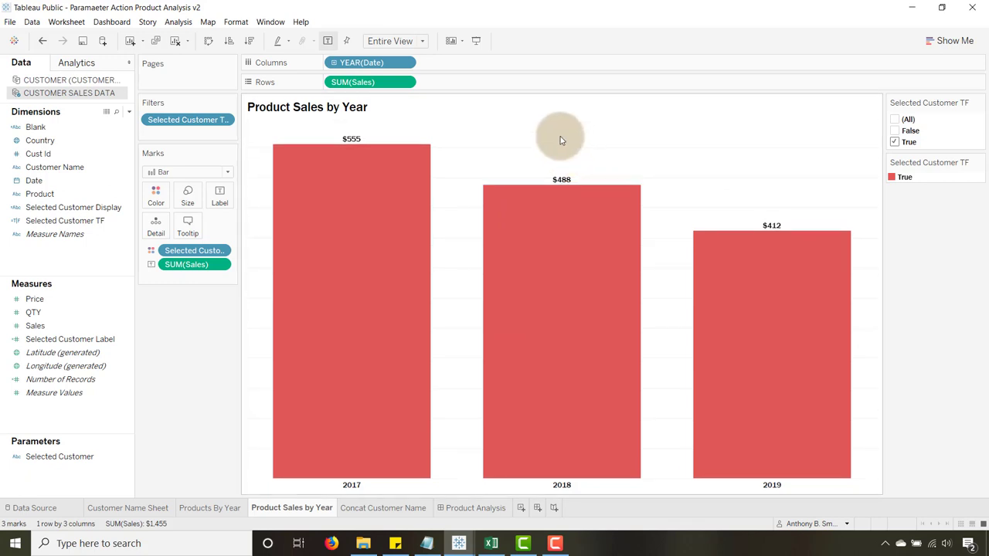
right_click(702, 175)
click(731, 211)
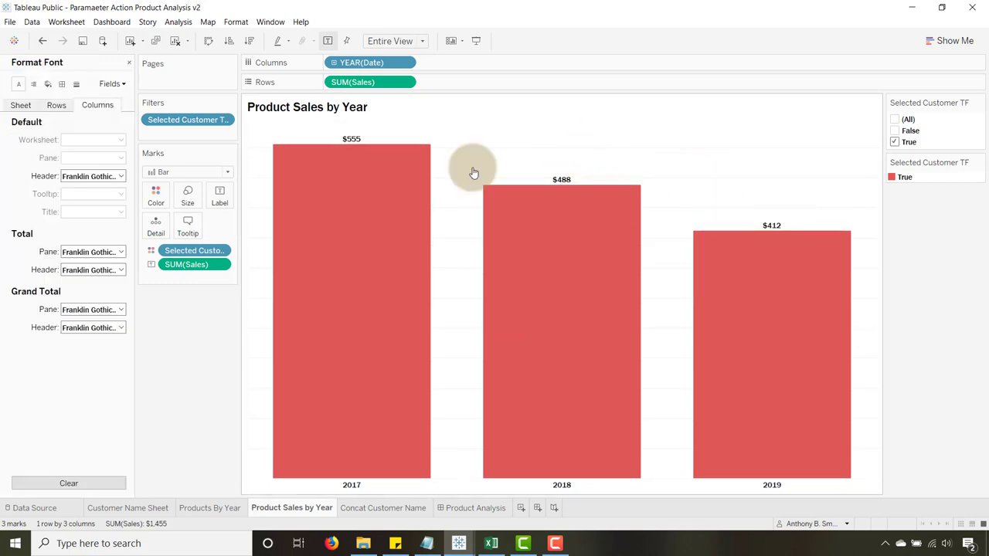
click(76, 85)
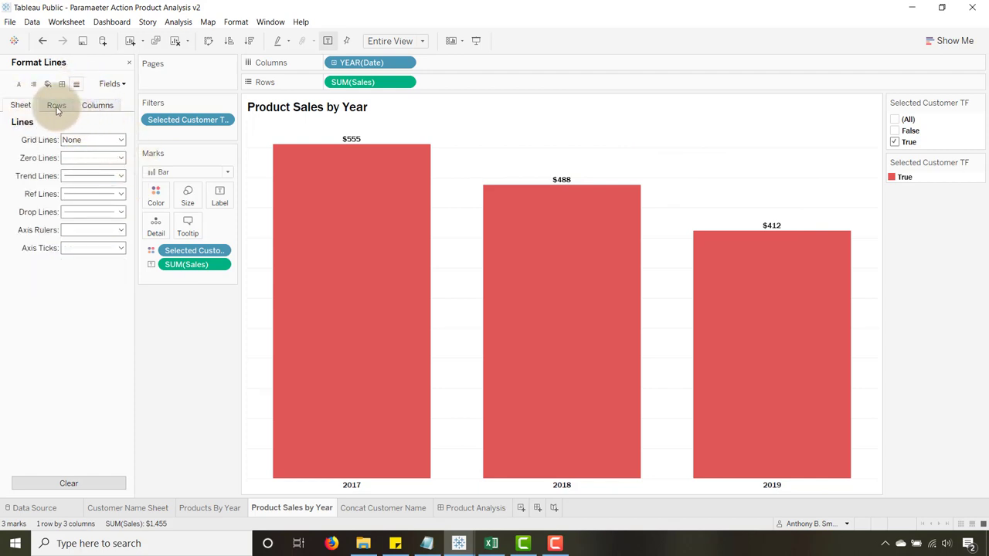
click(57, 105)
click(120, 140)
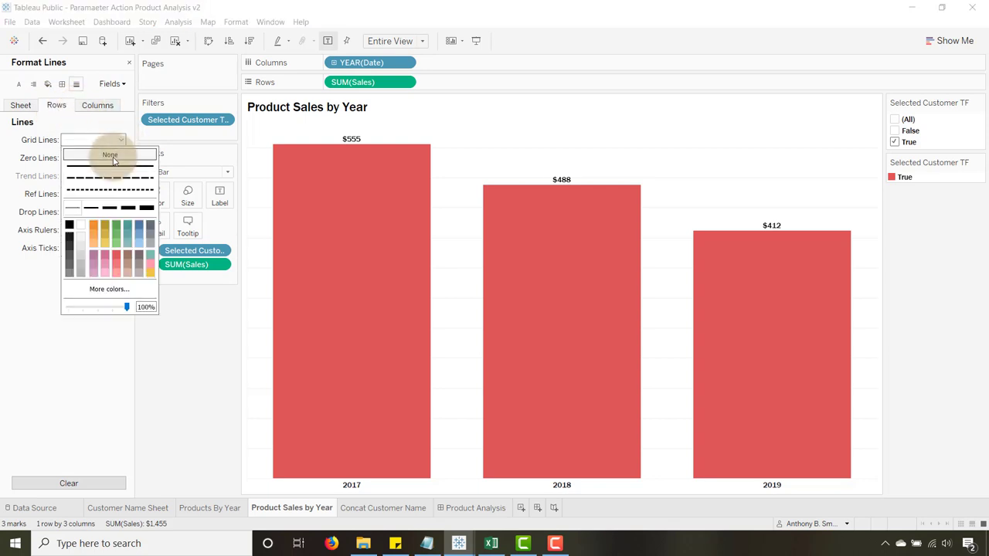
click(122, 154)
click(194, 415)
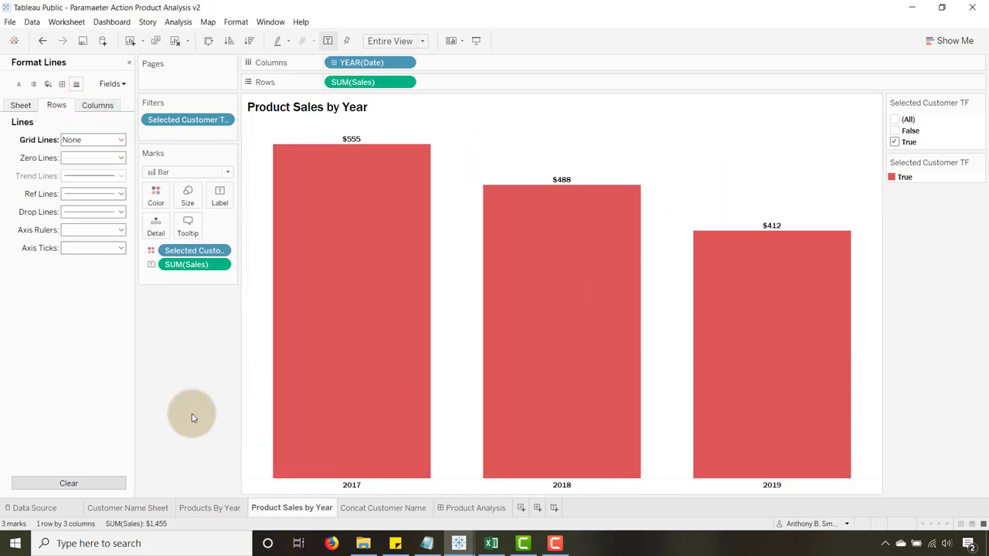
Step: Review the customer name and product sheets, switch to the Concat Customer Name sheet, and close the line formatting settings
click(212, 511)
click(143, 508)
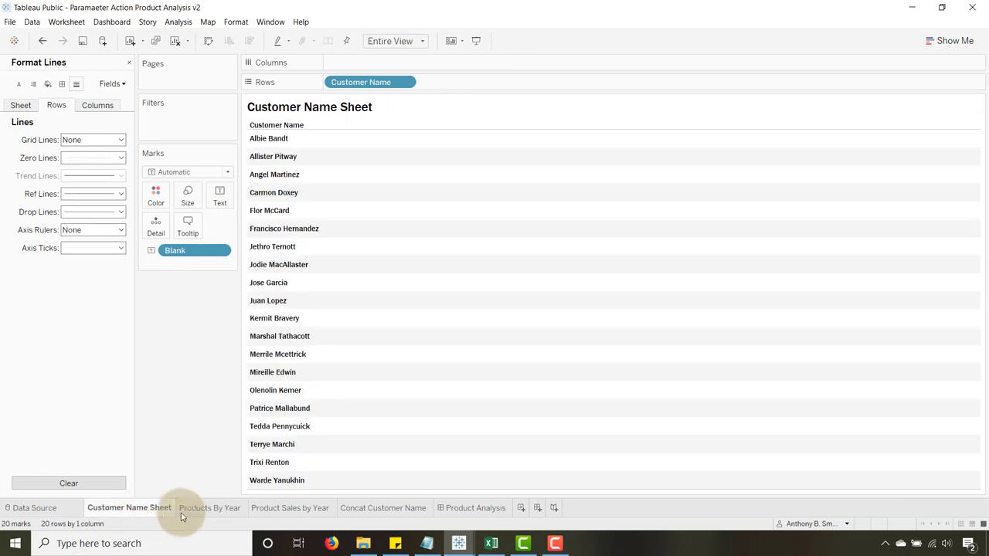
click(207, 511)
click(288, 509)
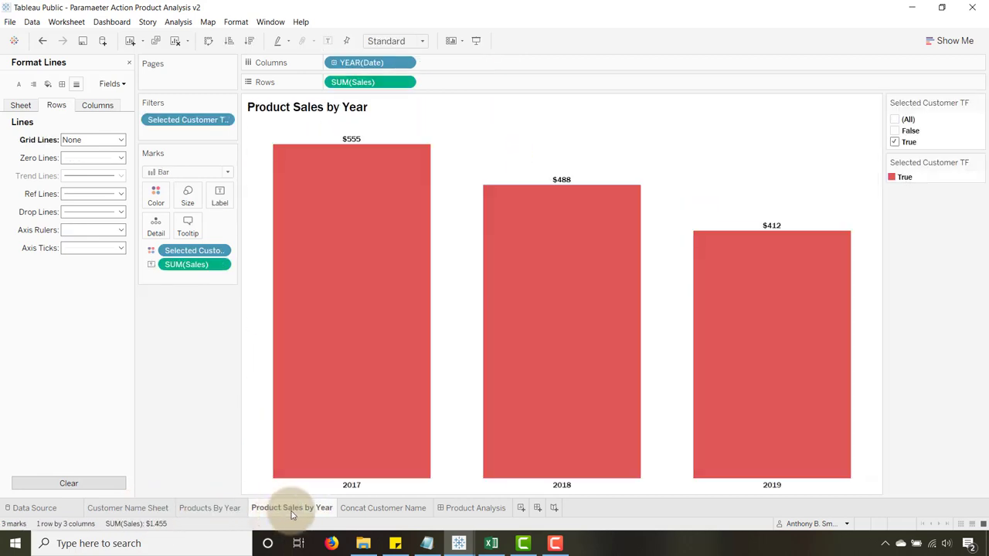
click(390, 509)
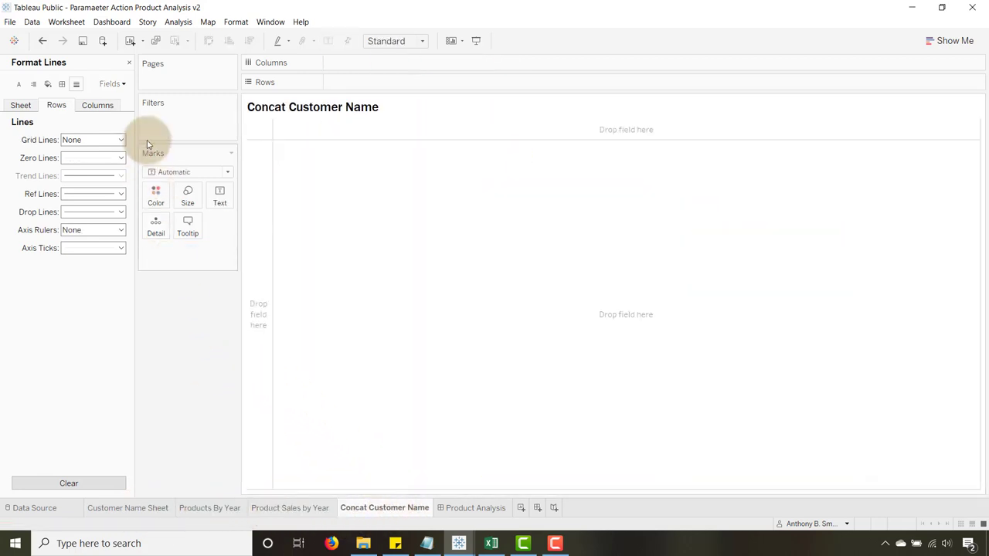
click(128, 63)
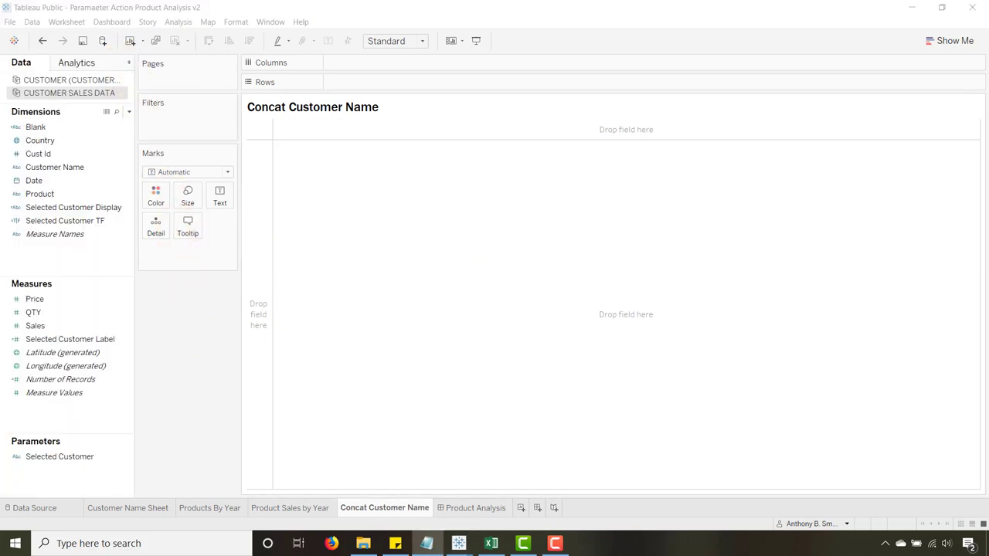
Step: Hide the title of the Concat Customer Name sheet
click(336, 105)
right_click(337, 109)
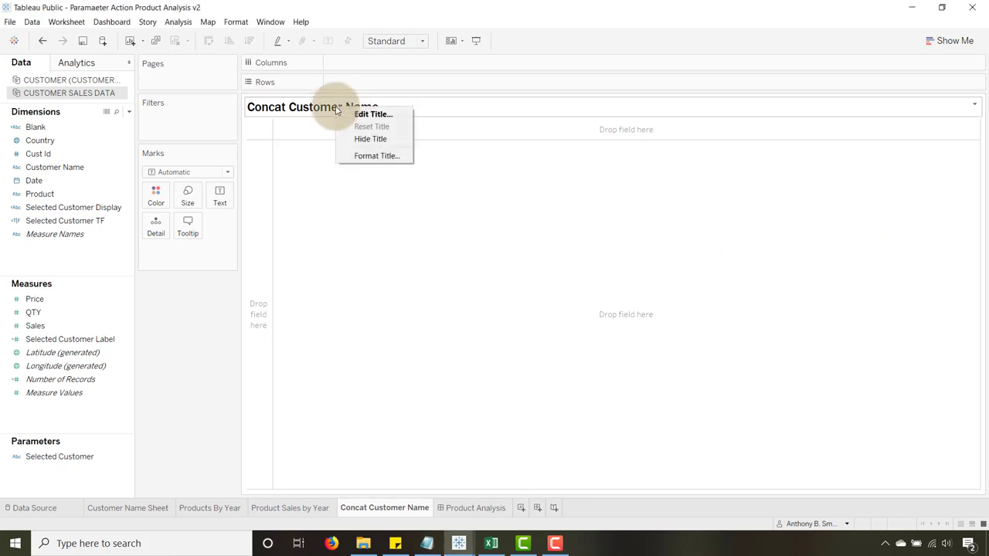
click(364, 139)
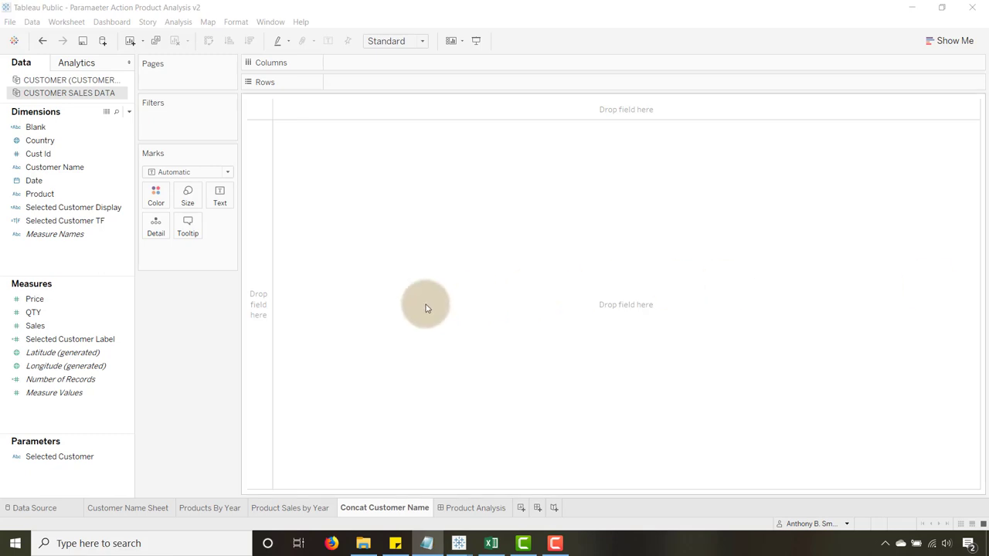
Step: Review how the Selected Customer Display calculated field joins its label text to the Selected Customer parameter
click(97, 207)
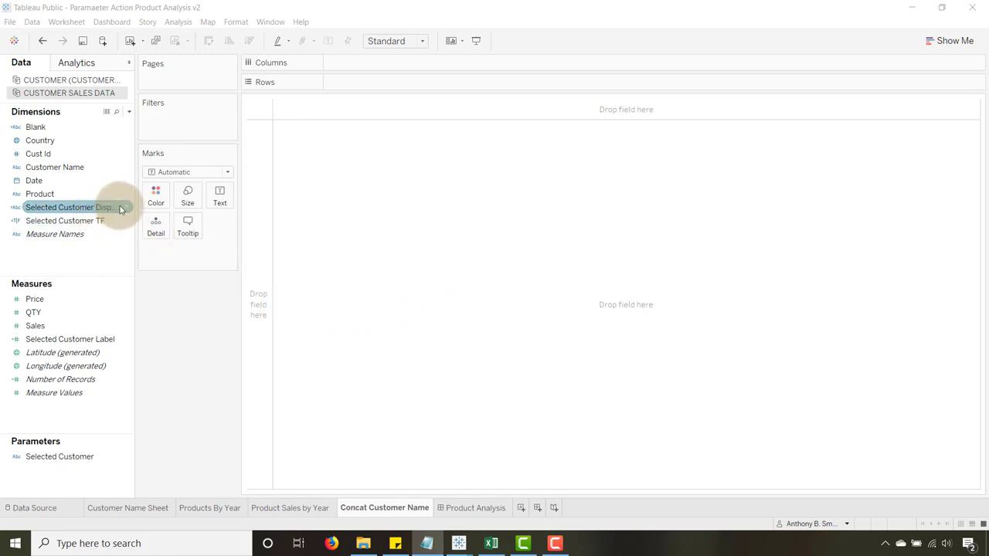
click(120, 209)
right_click(120, 209)
click(146, 257)
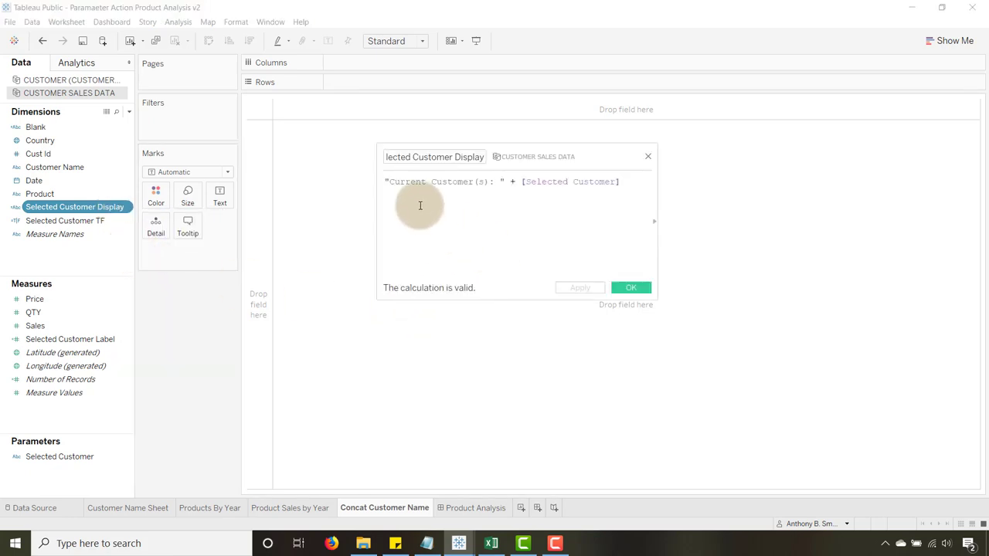
drag(385, 182, 506, 182)
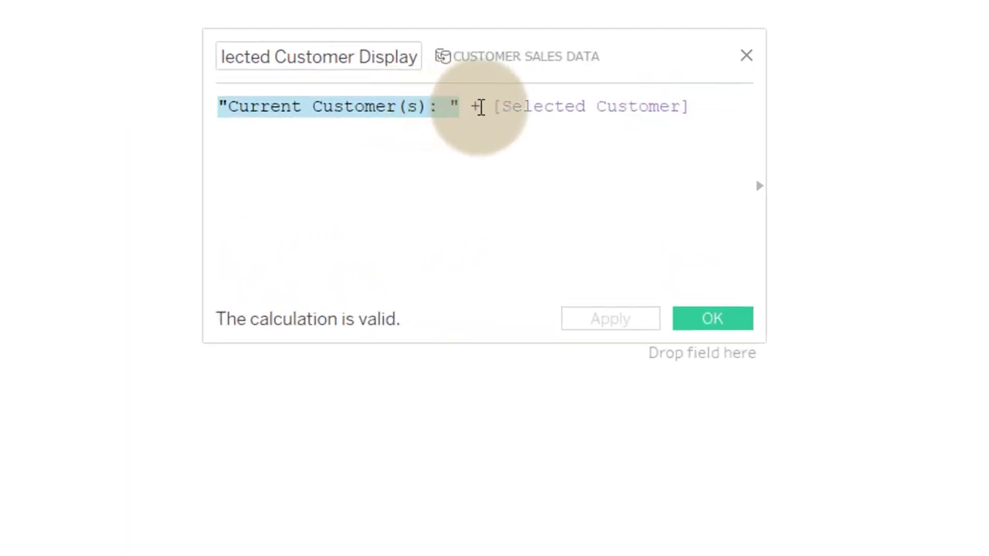
double_click(476, 105)
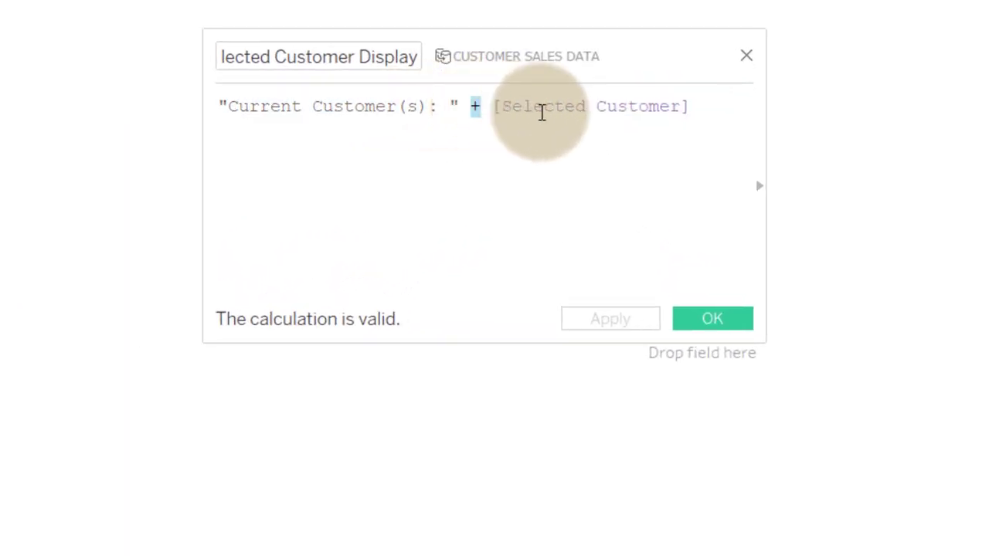
click(575, 106)
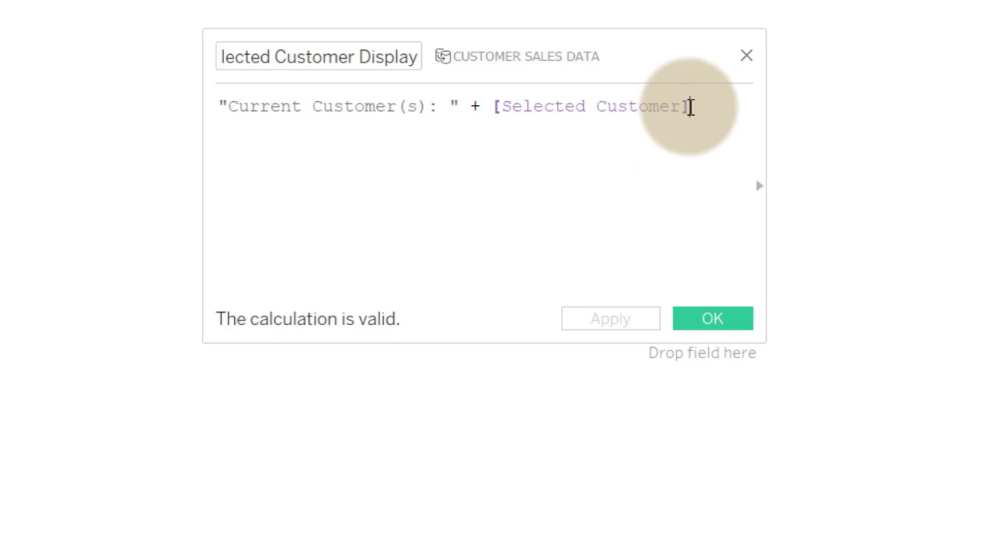
click(711, 320)
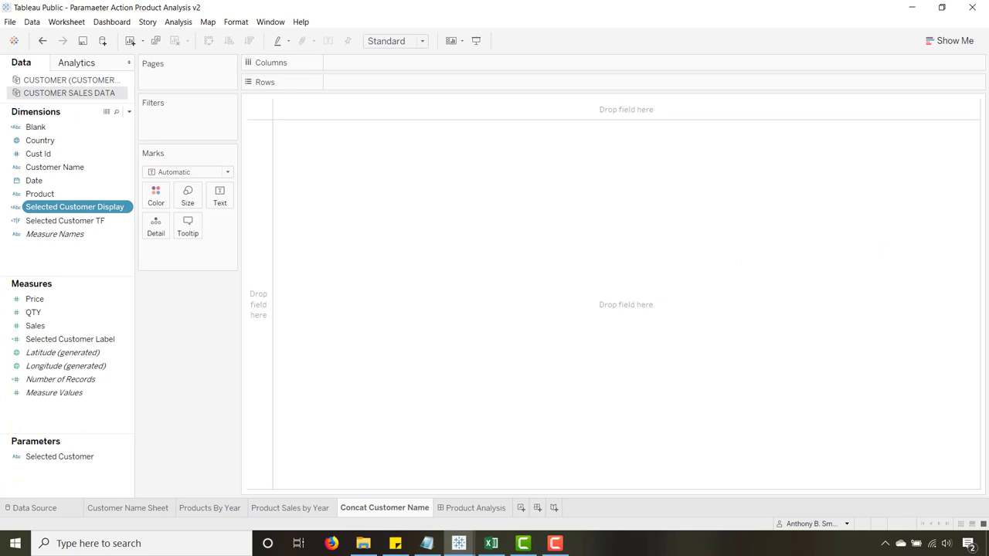
Step: Review the formula of the Blank calculated field
right_click(44, 132)
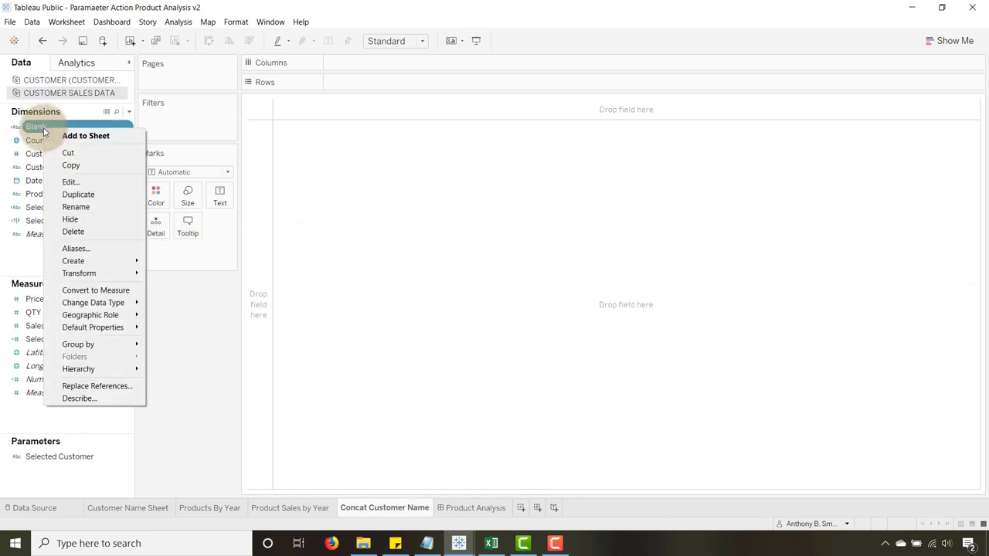
click(70, 182)
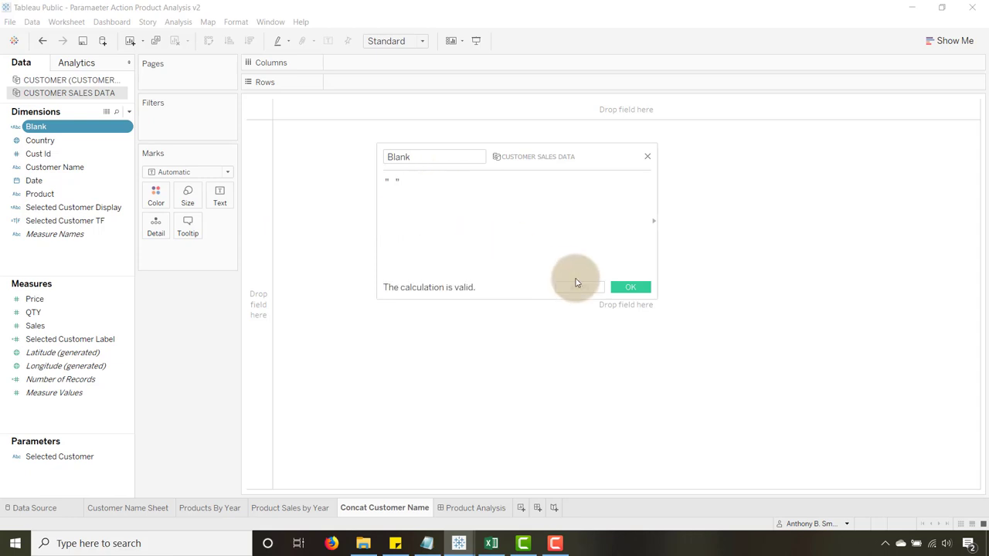
click(630, 288)
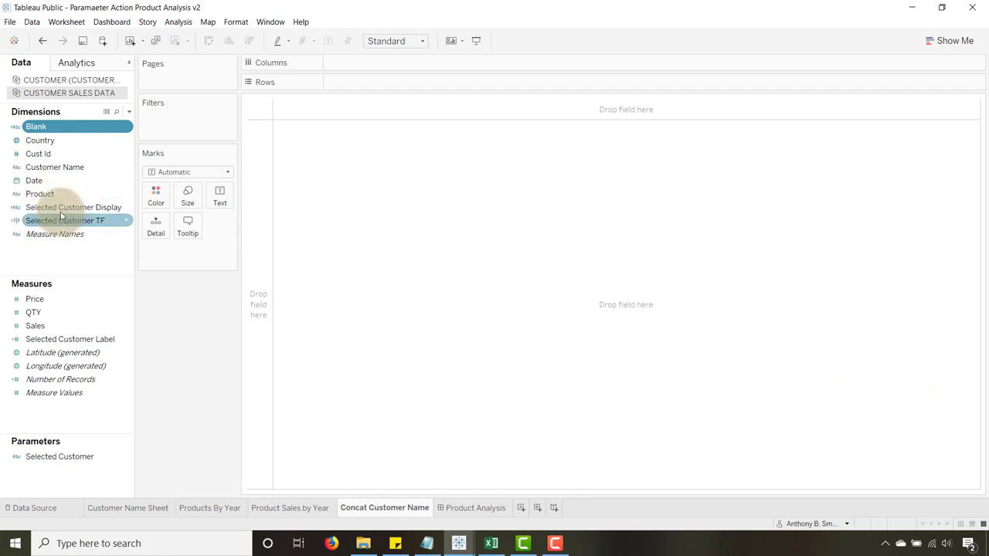
Step: Build the sheet with Selected Customer Display on Rows and Blank on Text, fitted to Entire View
drag(62, 217, 465, 109)
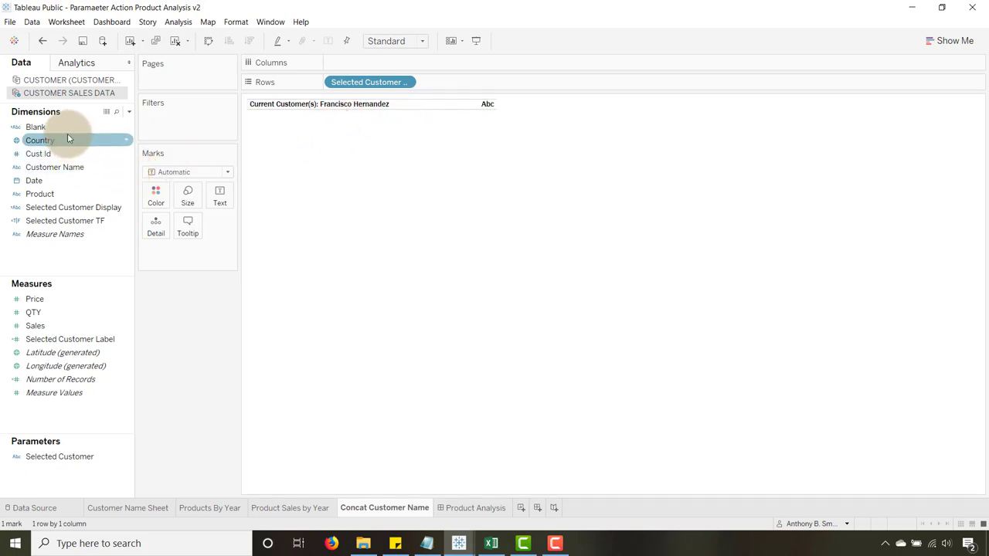
drag(44, 128, 222, 190)
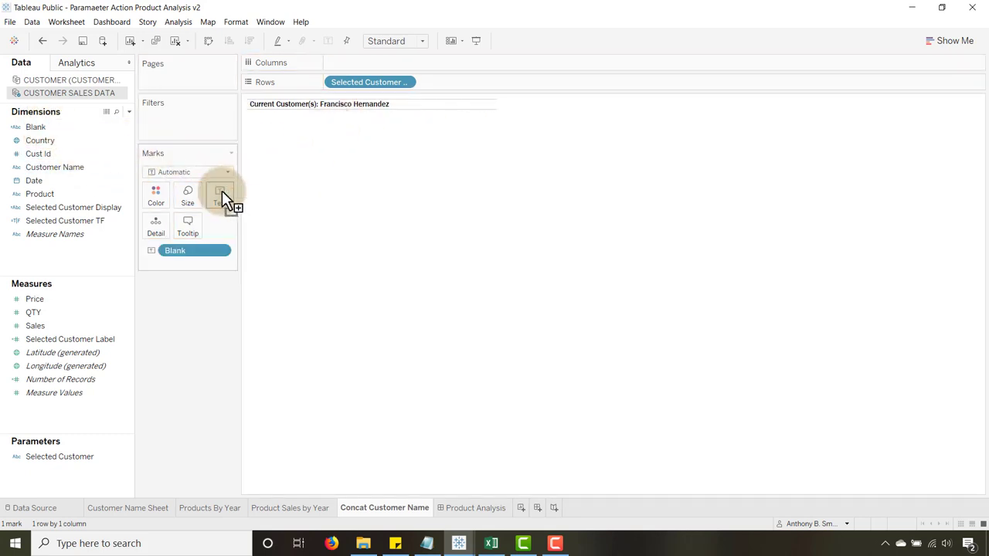
click(366, 165)
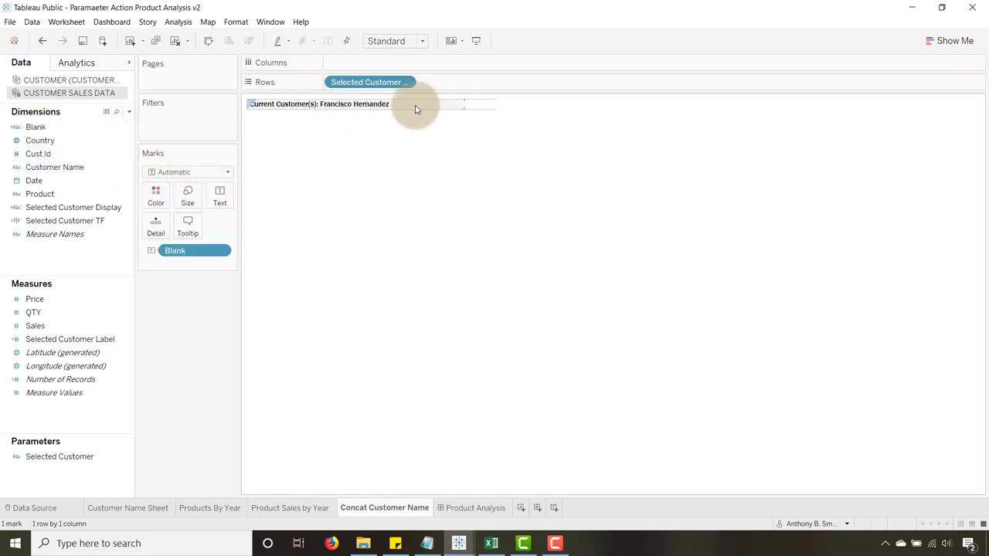
click(421, 40)
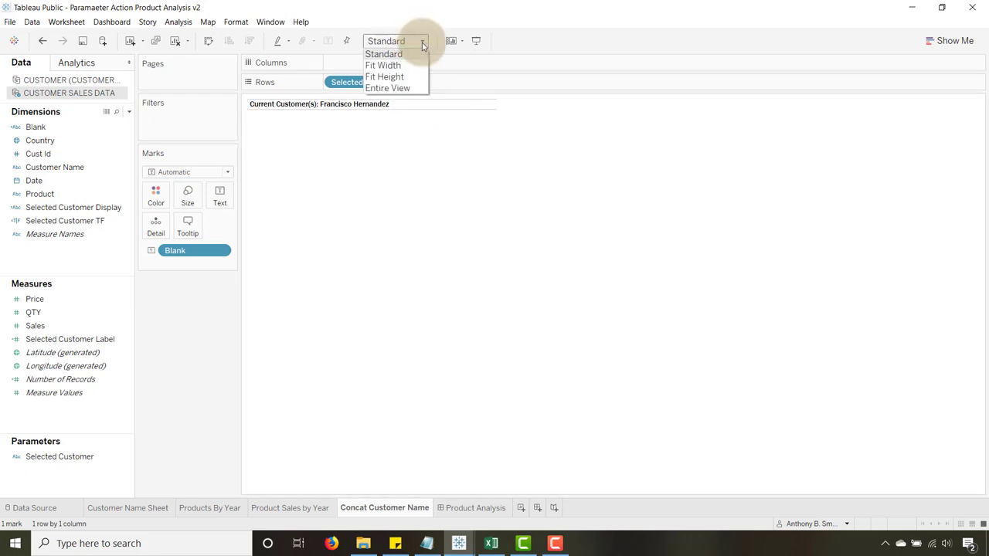
click(402, 91)
Step: Set the Selected Customer Display header font size to 18 and widen the header across almost the whole view
right_click(360, 214)
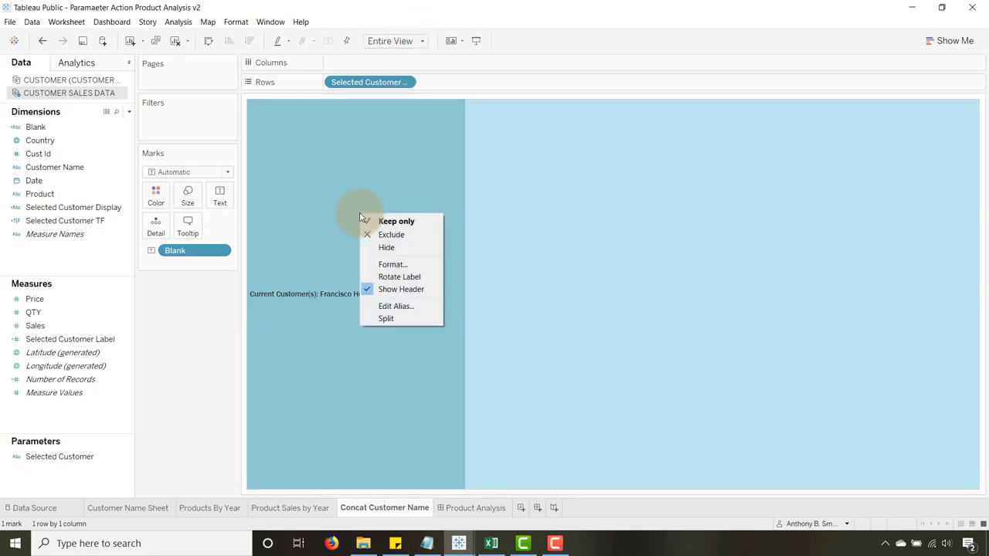
click(386, 265)
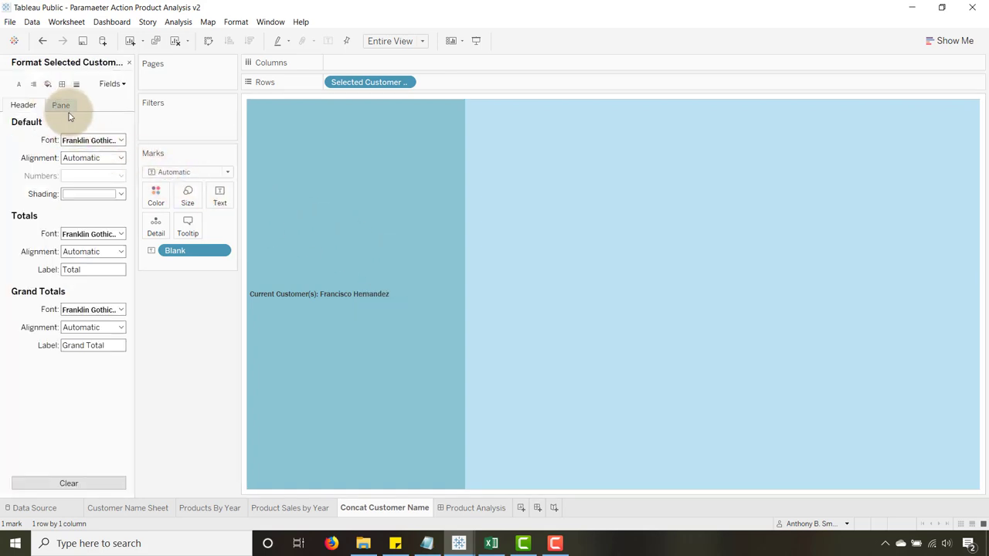
click(122, 140)
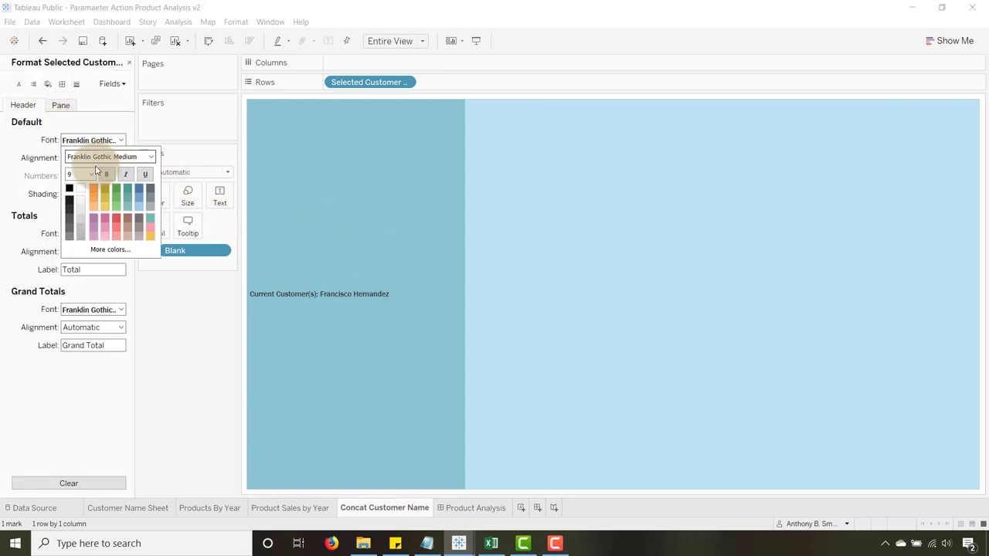
click(91, 173)
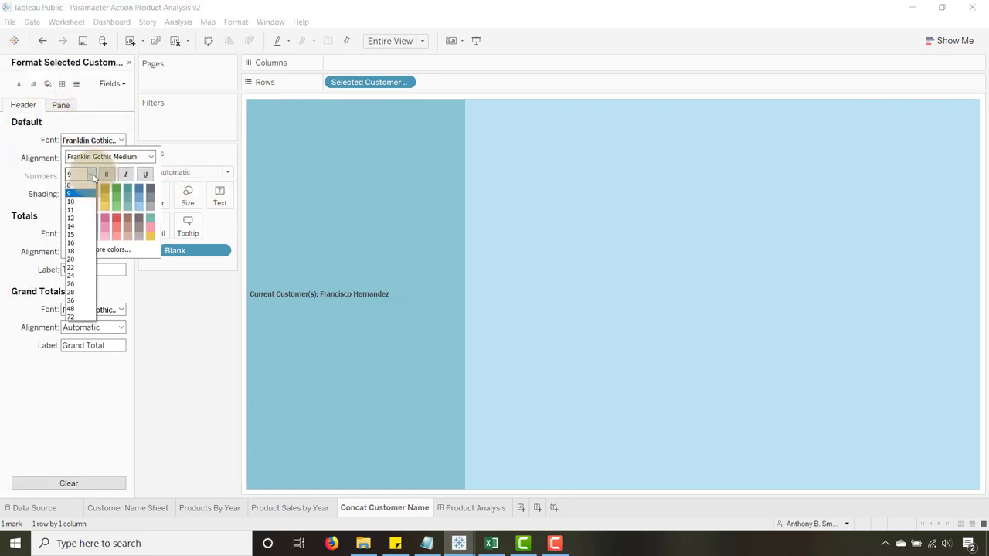
click(78, 253)
click(194, 370)
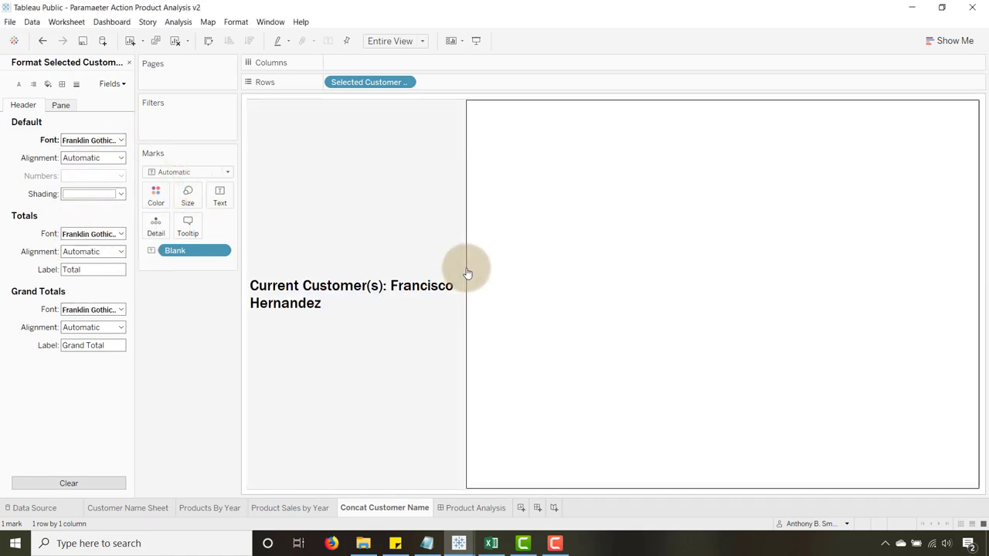
drag(465, 268, 946, 286)
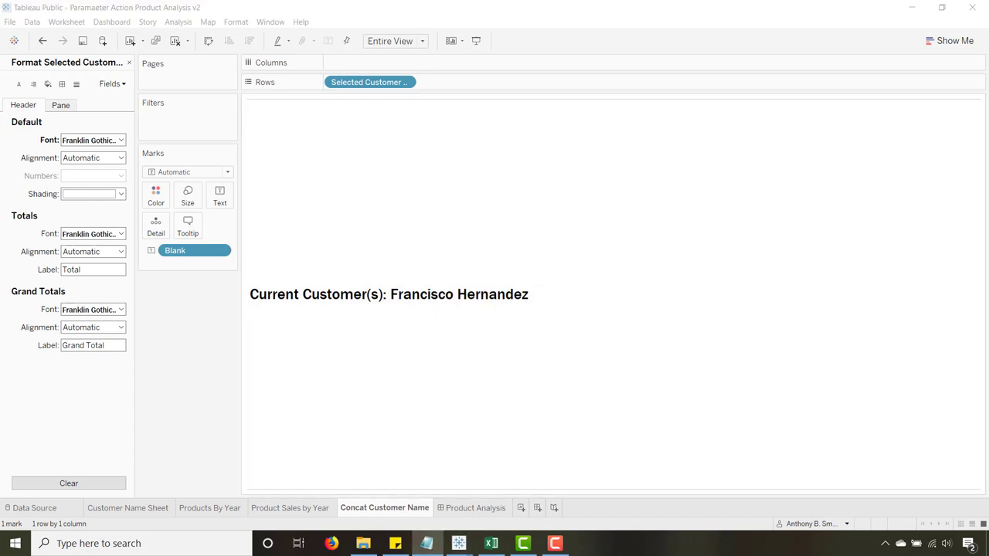
click(771, 457)
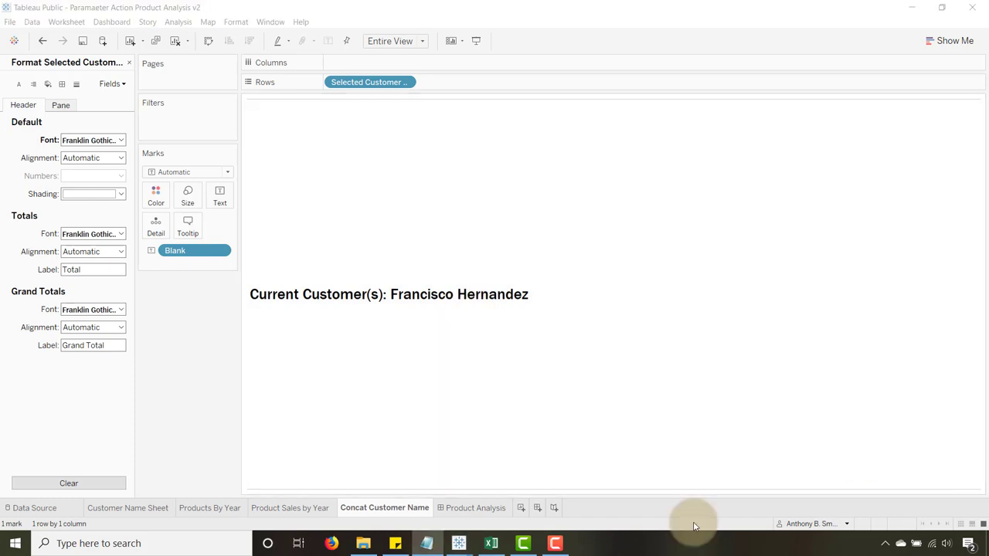
Step: Switch to the Product Analysis dashboard, close the formatting settings, and set the dashboard size to Automatic
click(471, 508)
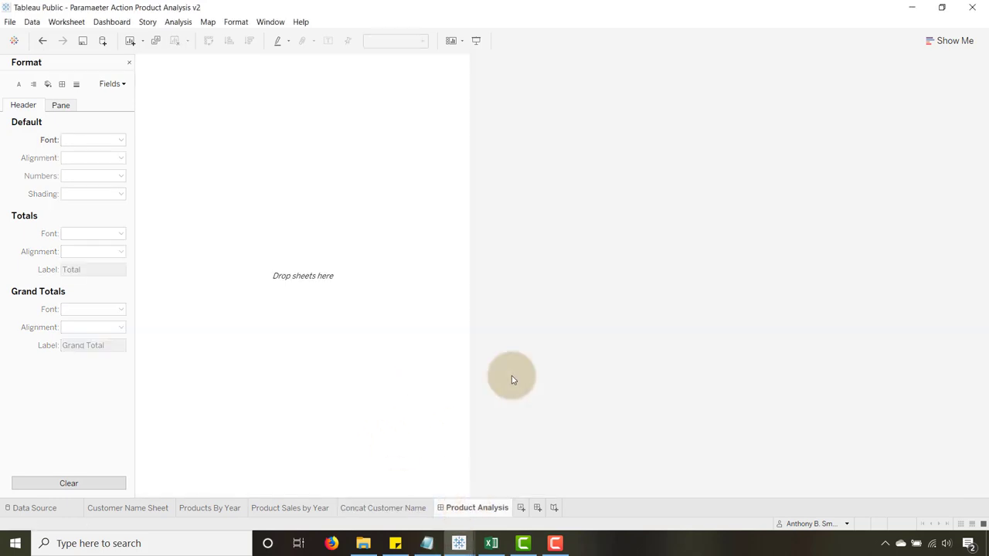
click(129, 64)
click(84, 149)
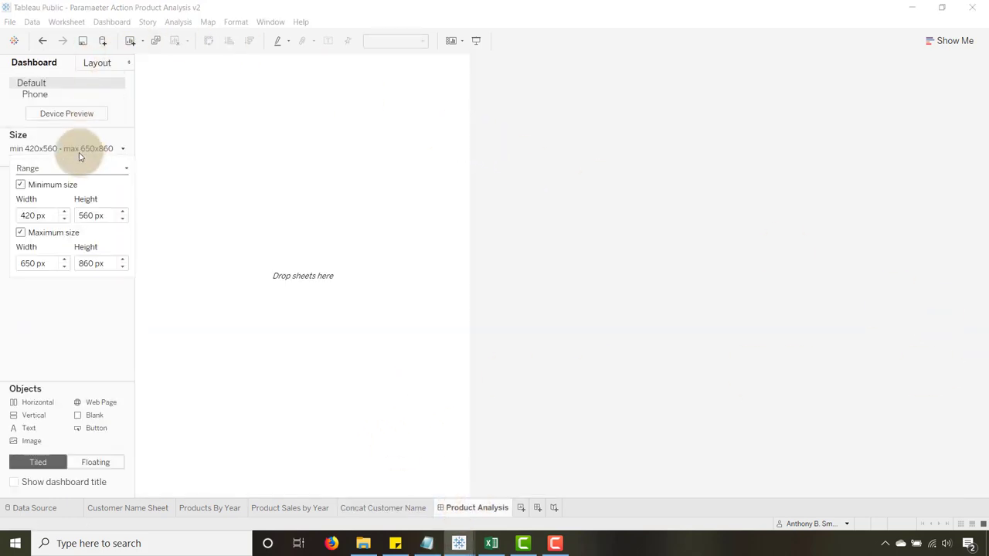
click(79, 172)
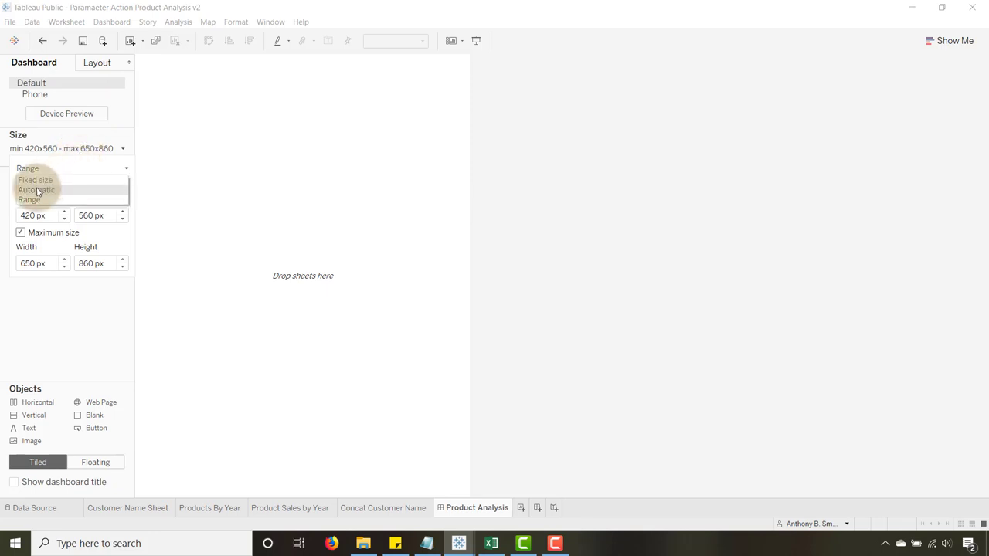
click(36, 191)
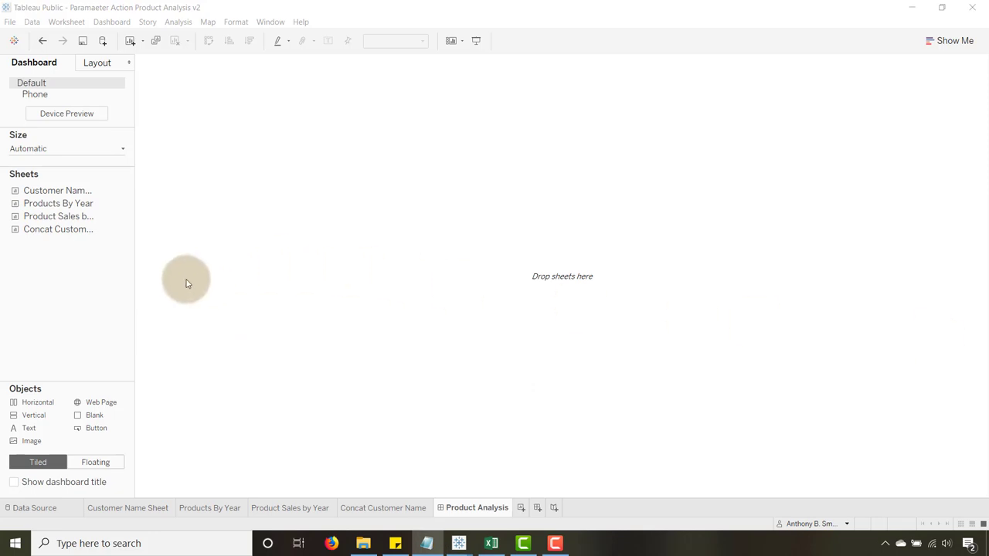
Step: Add a vertical container to the dashboard and place three horizontal containers side by side across its upper half
drag(34, 416, 451, 447)
drag(36, 407, 213, 74)
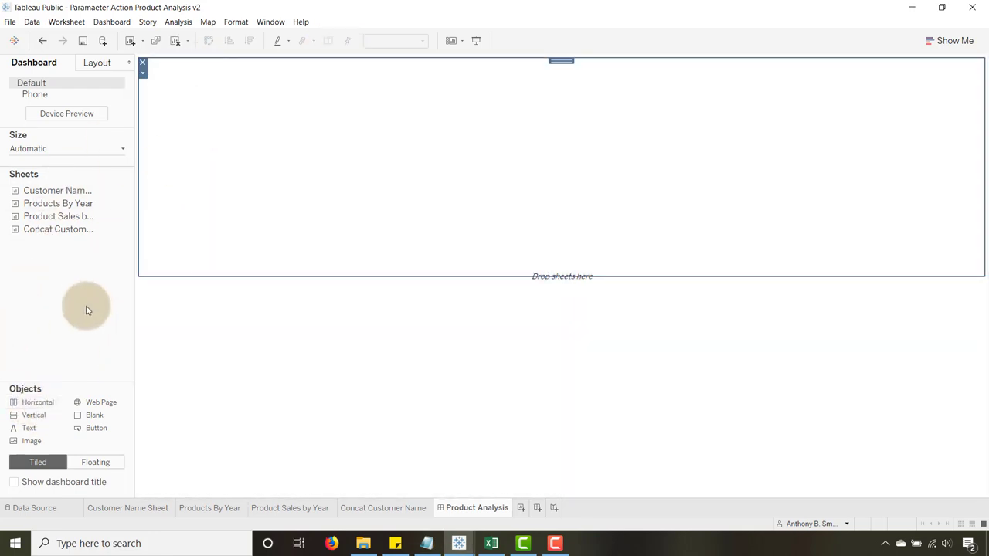
drag(53, 399, 974, 141)
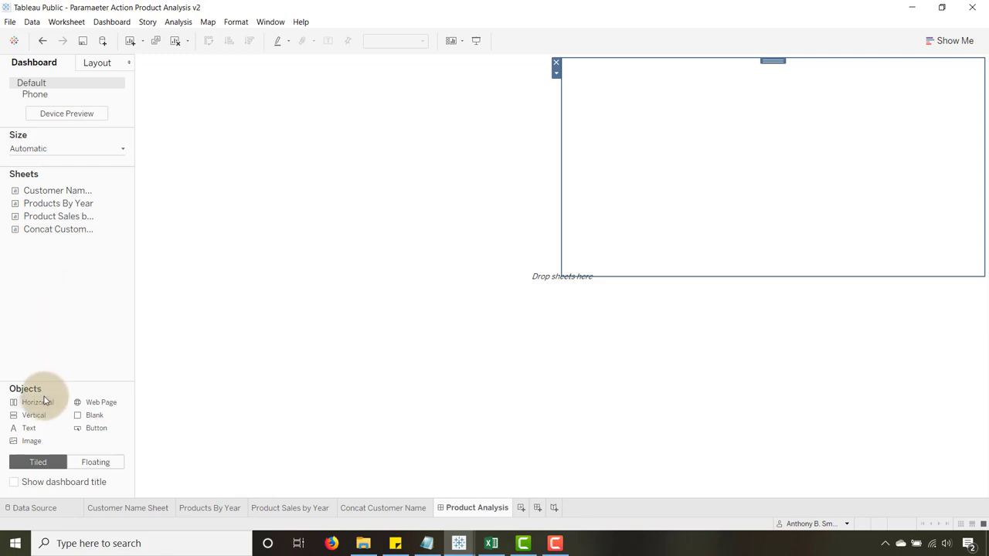
drag(44, 400, 742, 118)
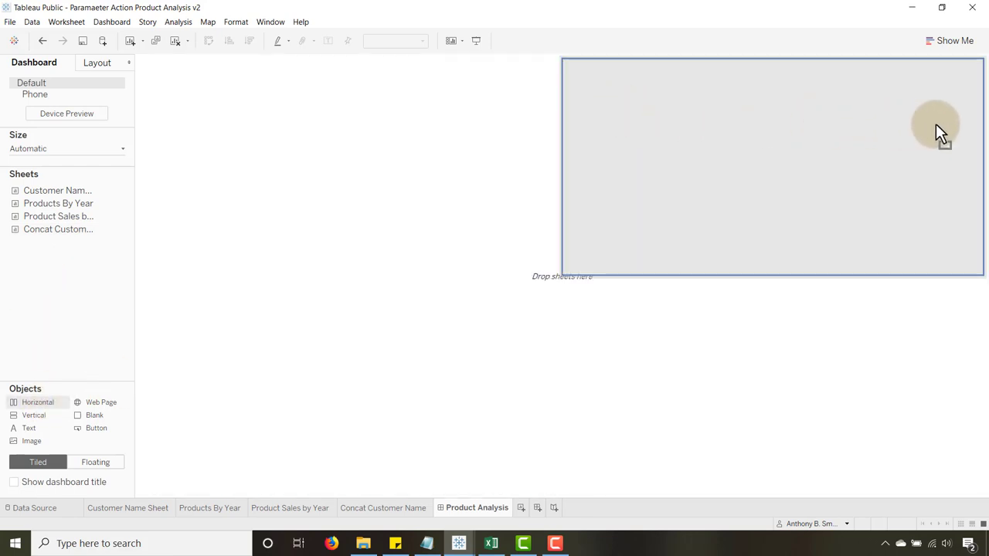
drag(935, 124, 892, 122)
Step: Narrow the first horizontal container to about a third of the dashboard width and extend the container row down near the dashboard's lower edge
click(441, 168)
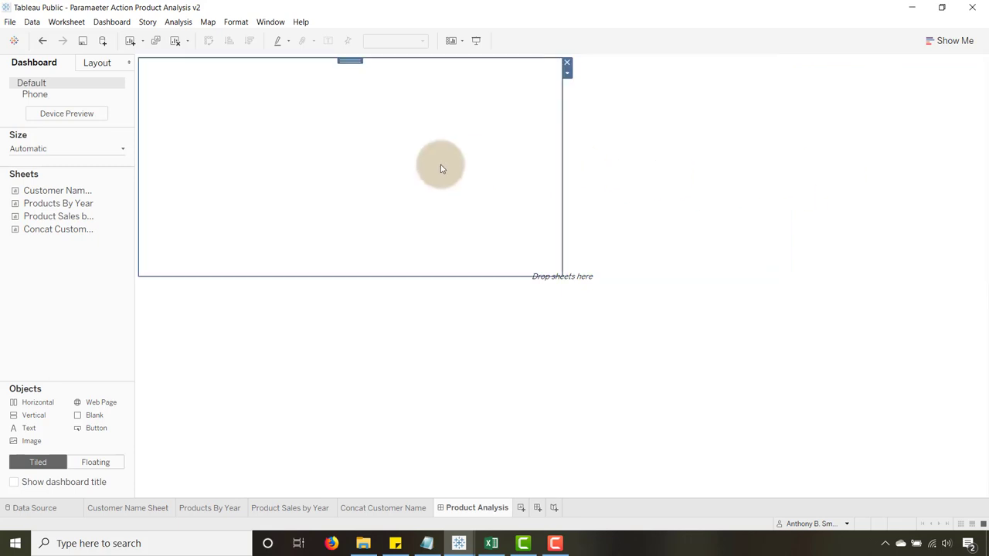
drag(561, 161, 412, 166)
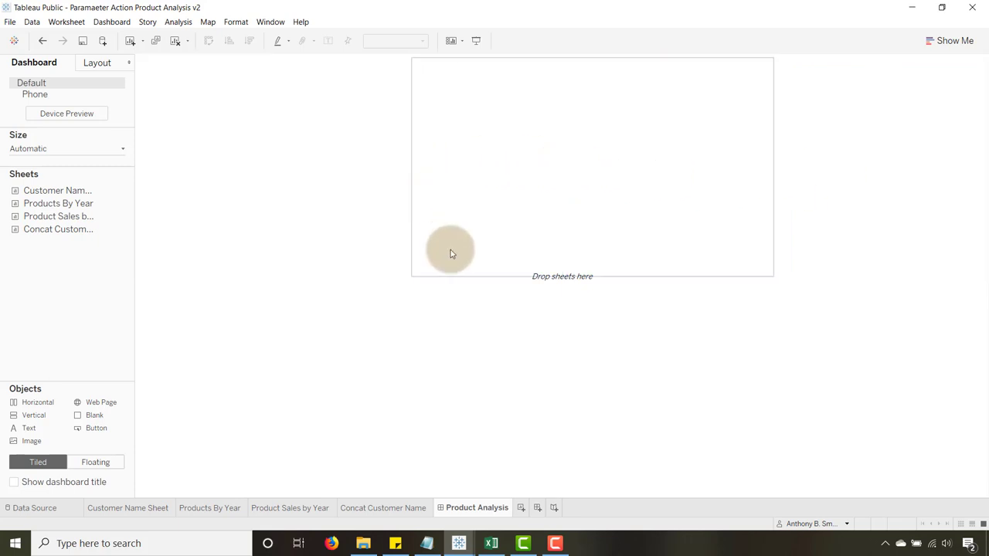
drag(452, 254, 450, 469)
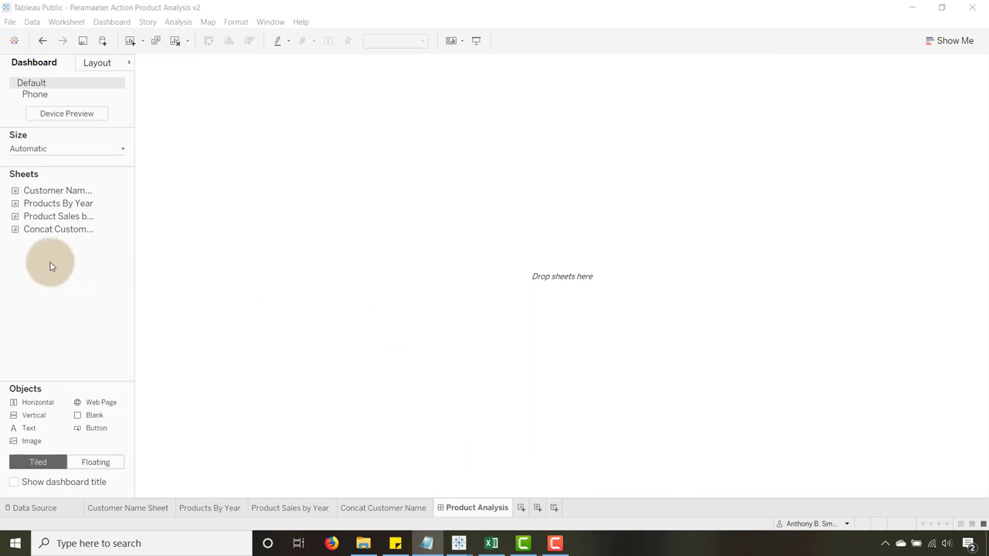
Step: Place the Customer Name Sheet in the first container and narrow it to fit closely around the customer names
drag(49, 193, 232, 177)
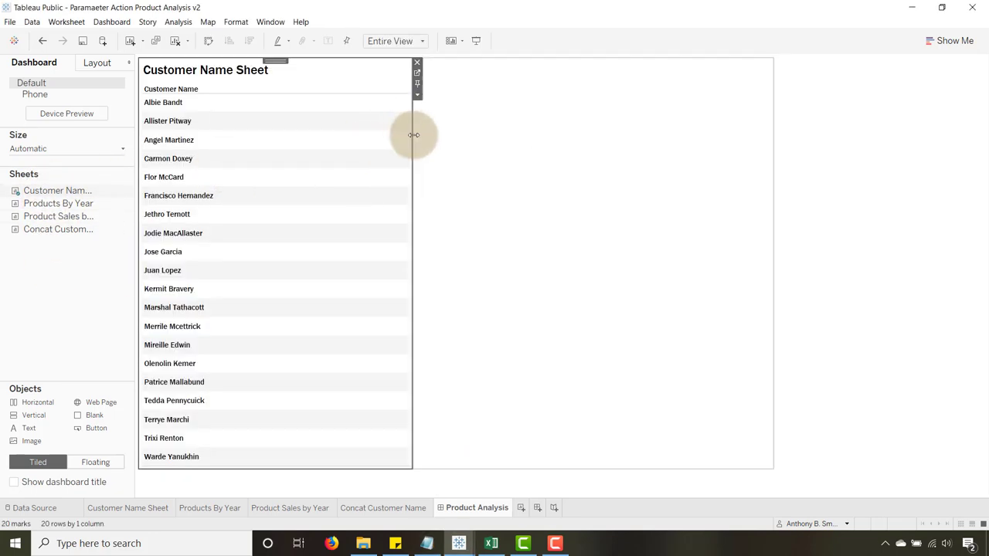
drag(411, 136, 272, 152)
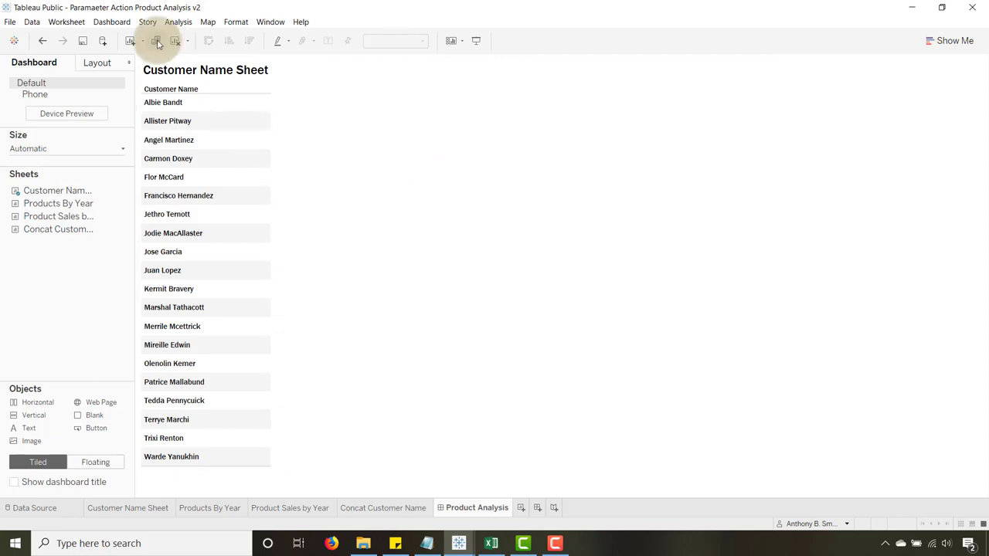
Step: Hide the Customer Name Sheet's title and narrow its container to fit closely around the customer names
click(166, 68)
right_click(170, 72)
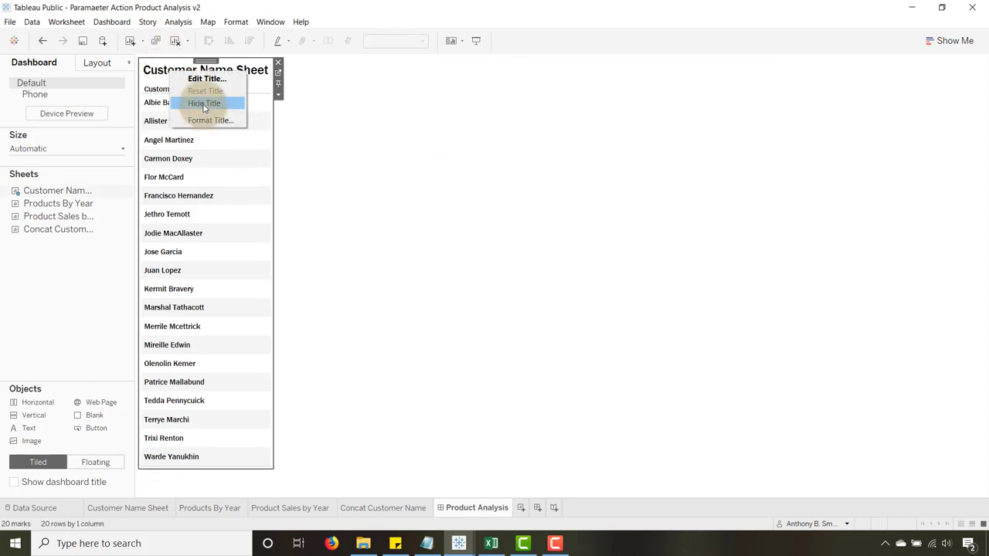
click(204, 104)
drag(272, 142, 249, 147)
click(65, 303)
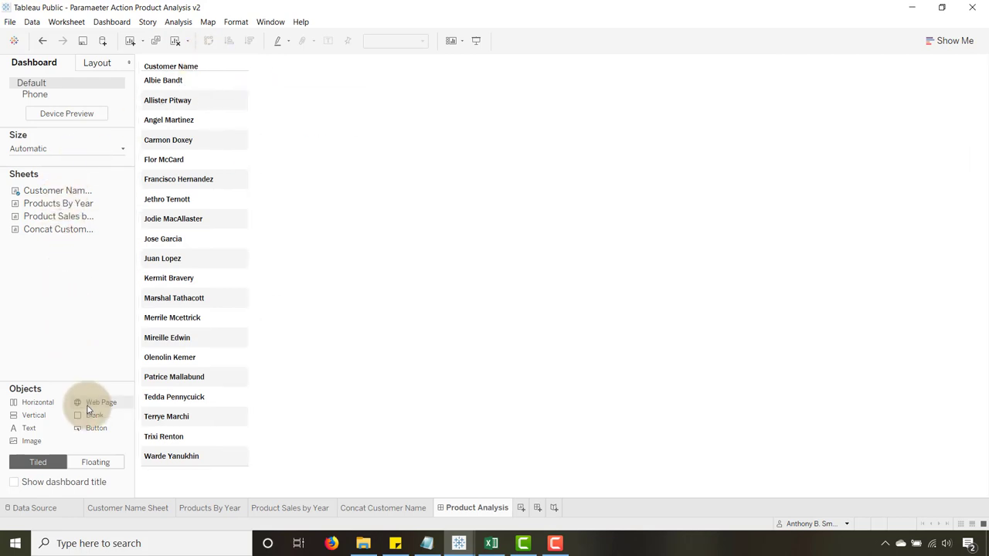
Step: Insert a blank object above the customer name list and shrink it to a short spacer
drag(90, 418, 191, 96)
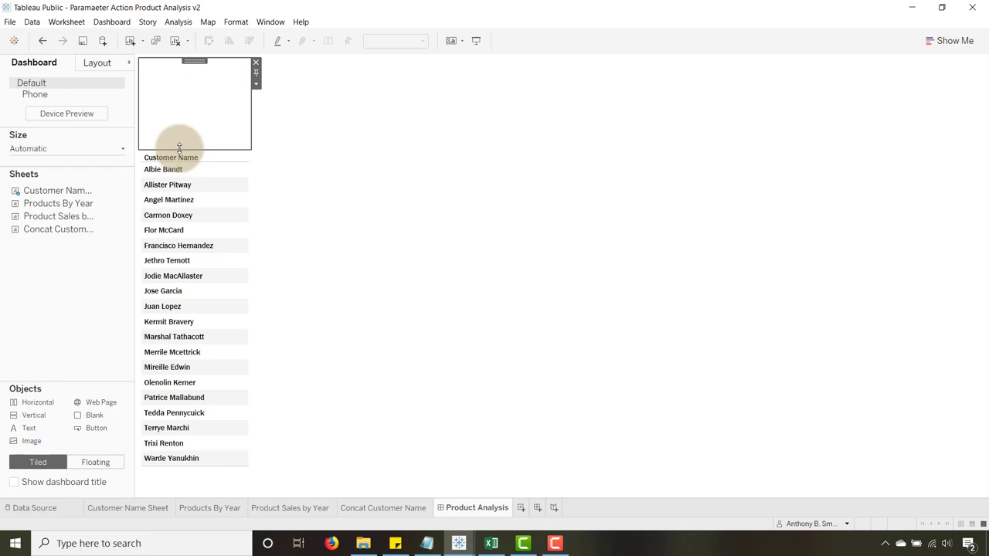
drag(178, 148, 186, 88)
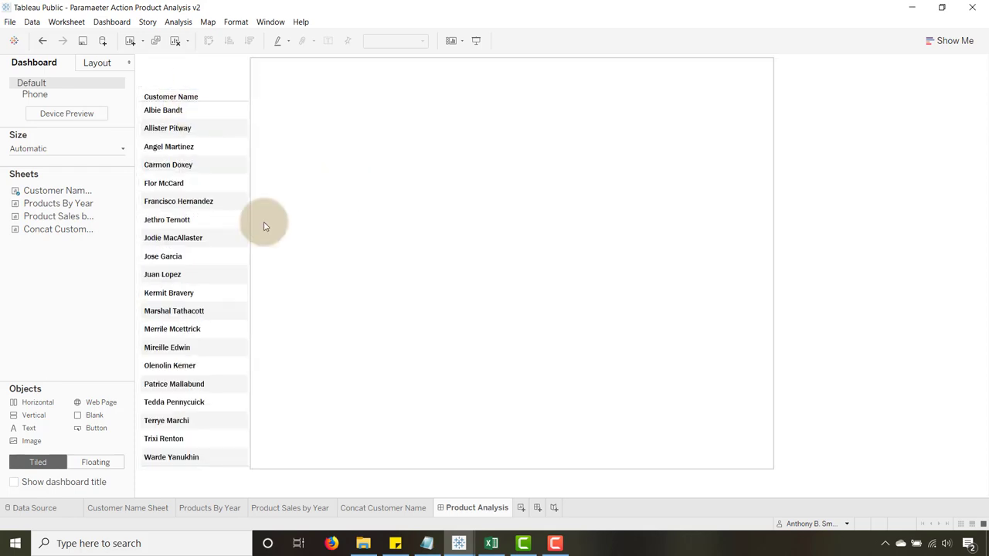
Step: Place the Products By Year sheet in the middle container and Product Sales by Year in the last container
click(298, 258)
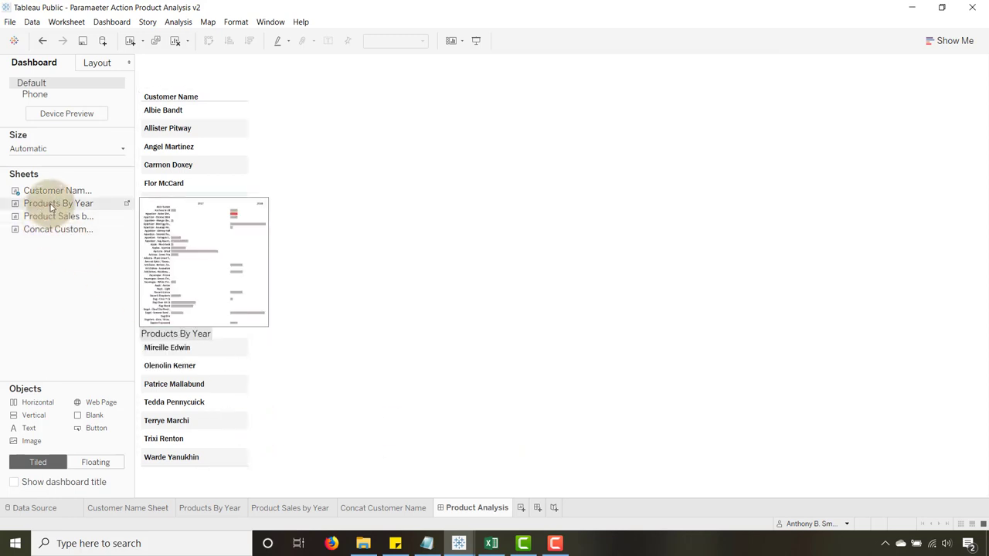
drag(50, 207, 405, 196)
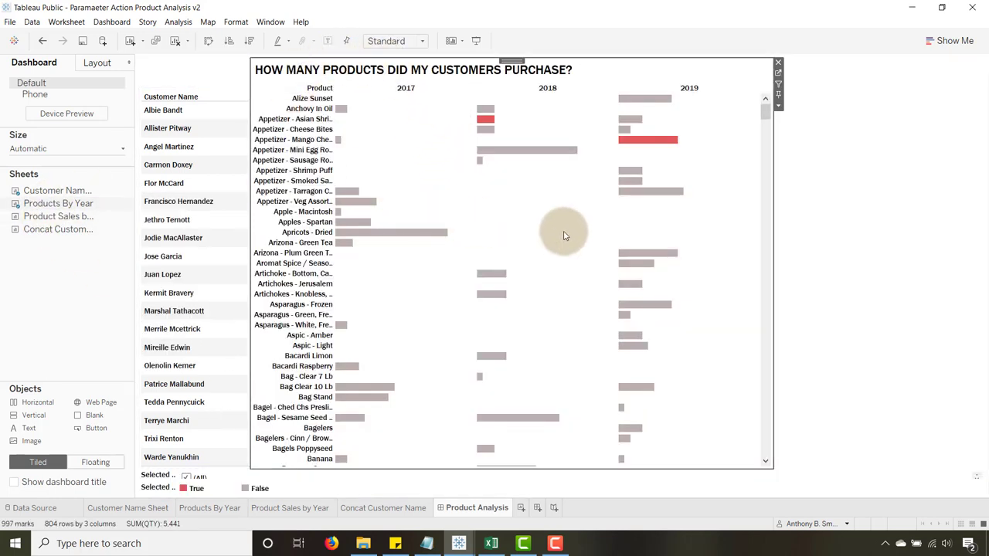
drag(26, 217, 866, 222)
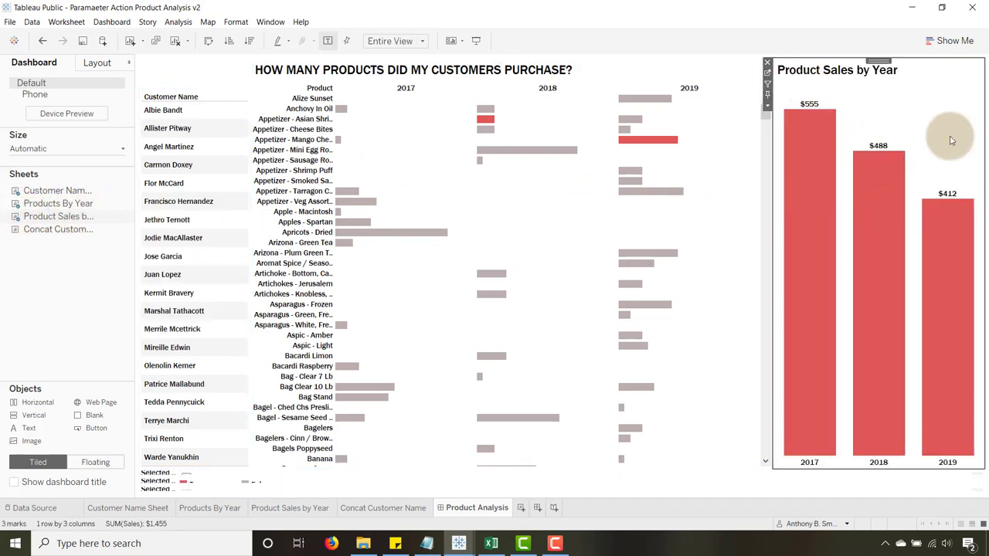
Step: Remove the Selected Customer legend and filter cards from beneath the dashboard charts
click(201, 475)
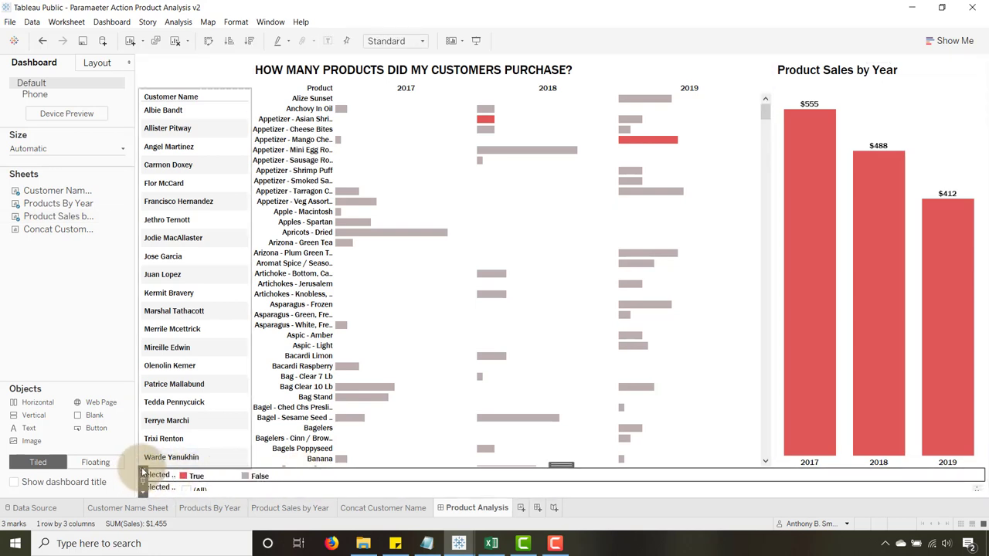
drag(143, 475, 250, 481)
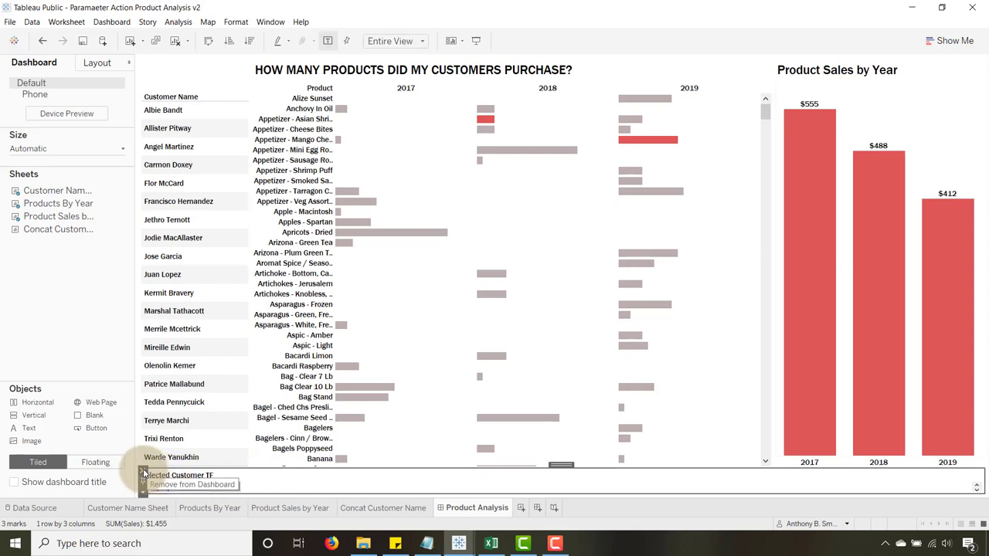
drag(144, 474, 239, 486)
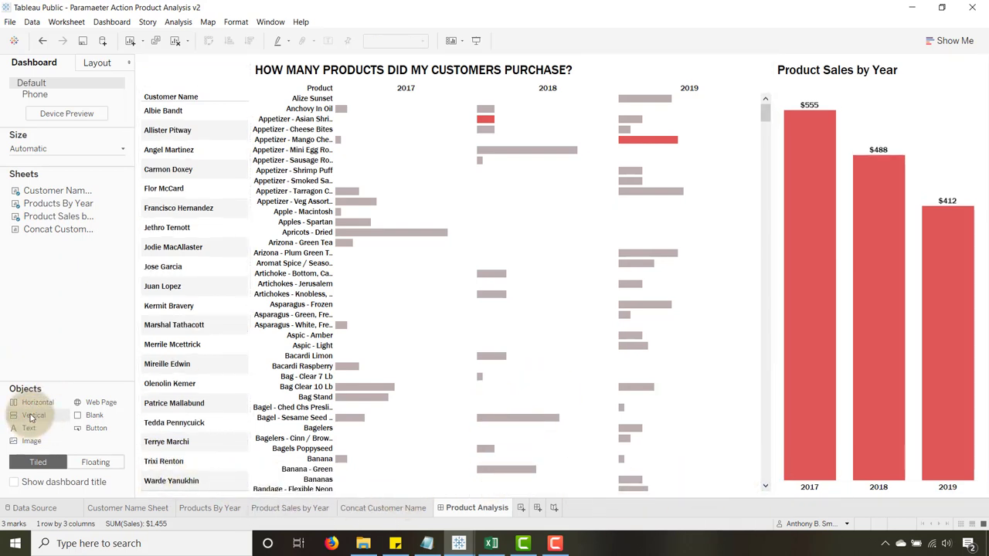
Step: Add a vertical container below the charts holding Concat Customer Name, hide the sheet's title, and shrink it to a thin strip
mouse_move(31, 418)
mouse_down()
mouse_move(258, 473)
mouse_move(272, 503)
mouse_up()
double_click(35, 232)
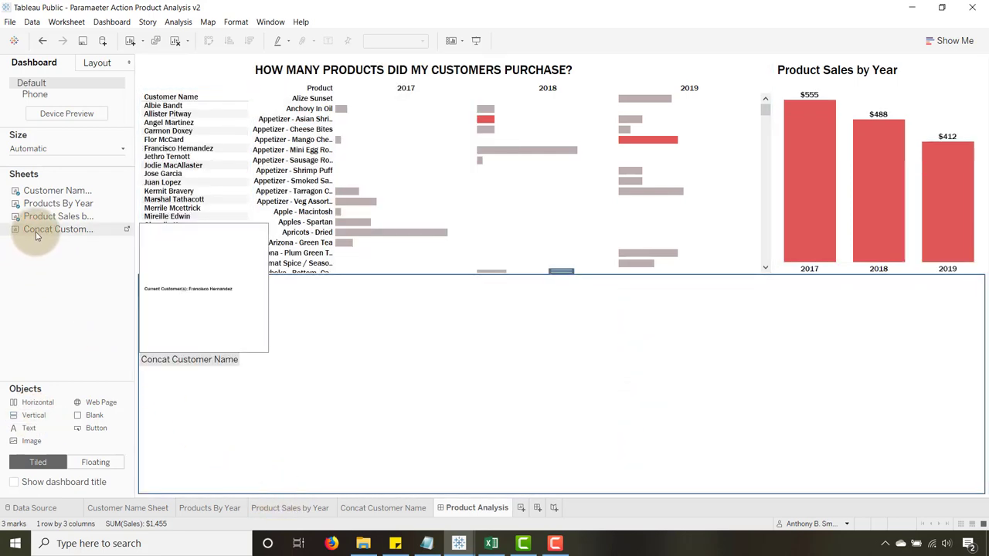
drag(36, 236, 253, 365)
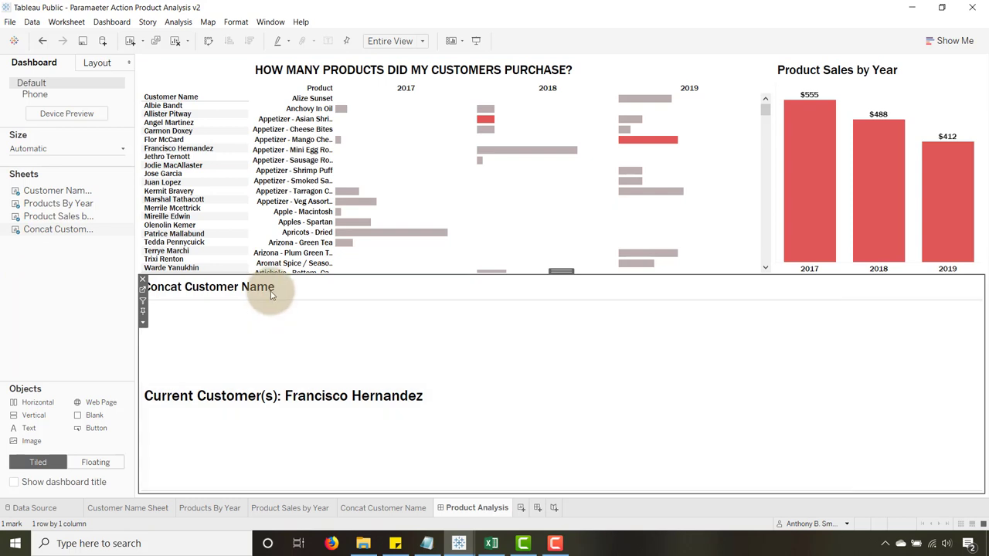
right_click(269, 288)
click(289, 323)
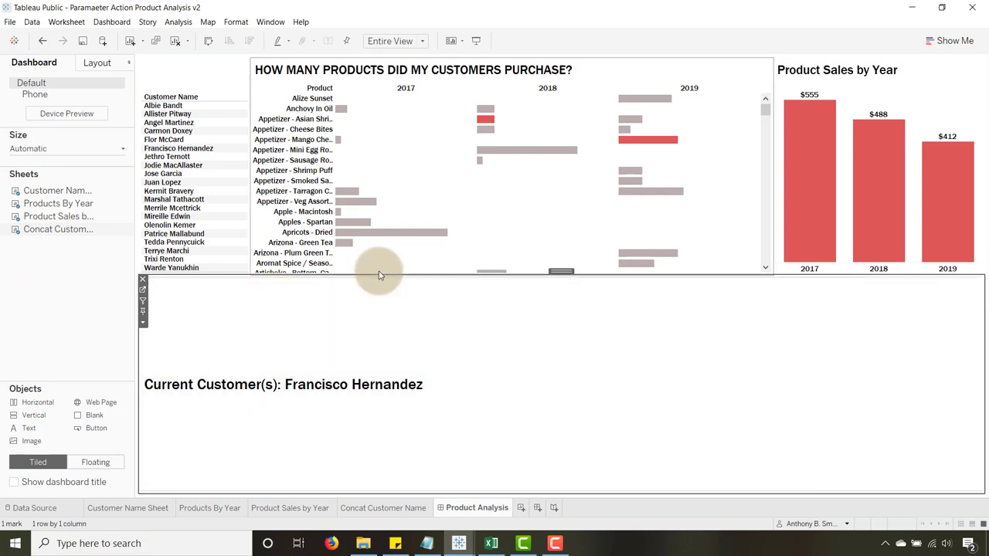
drag(377, 276, 372, 468)
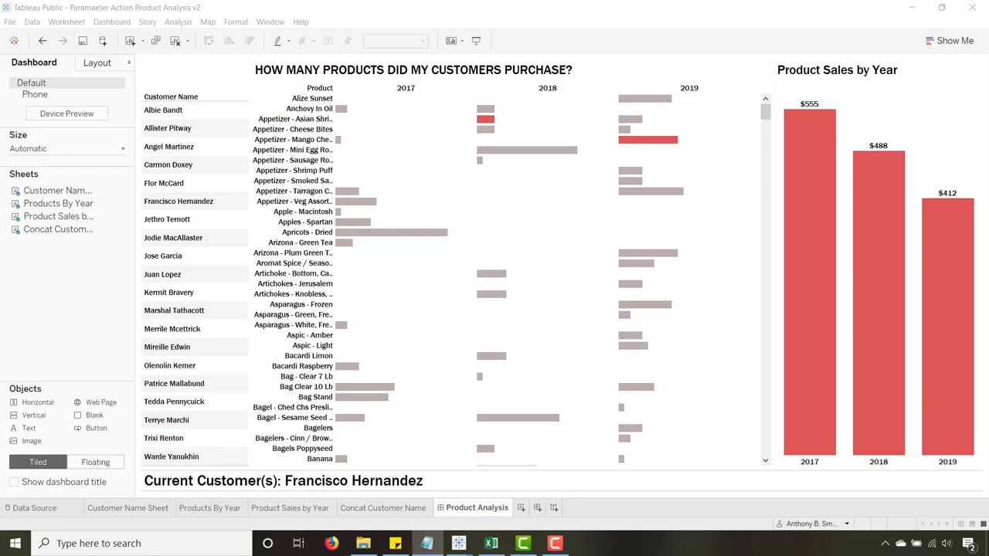
Step: Set the Product Sales by Year chart to act as a filter on the dashboard
click(837, 91)
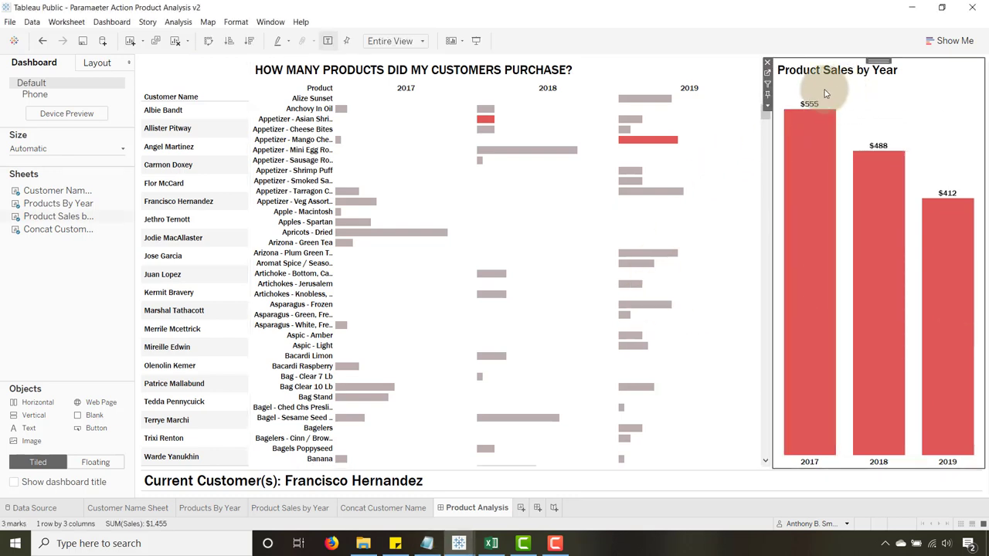
click(767, 106)
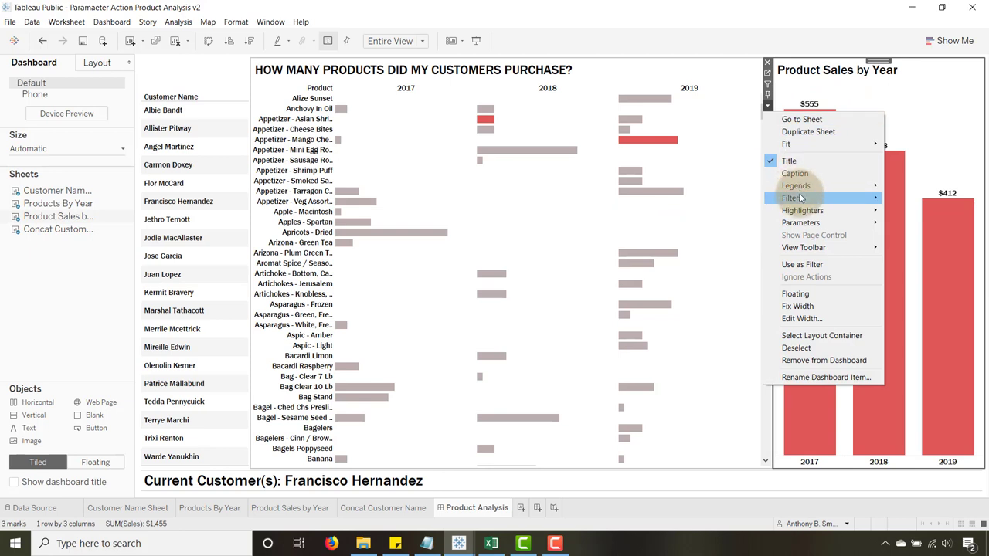
mouse_move(800, 199)
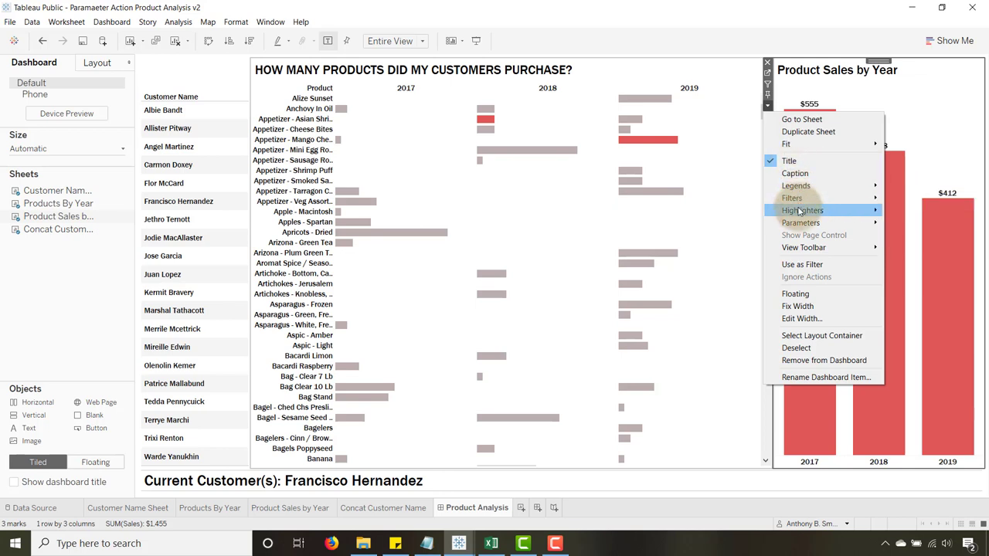
click(804, 269)
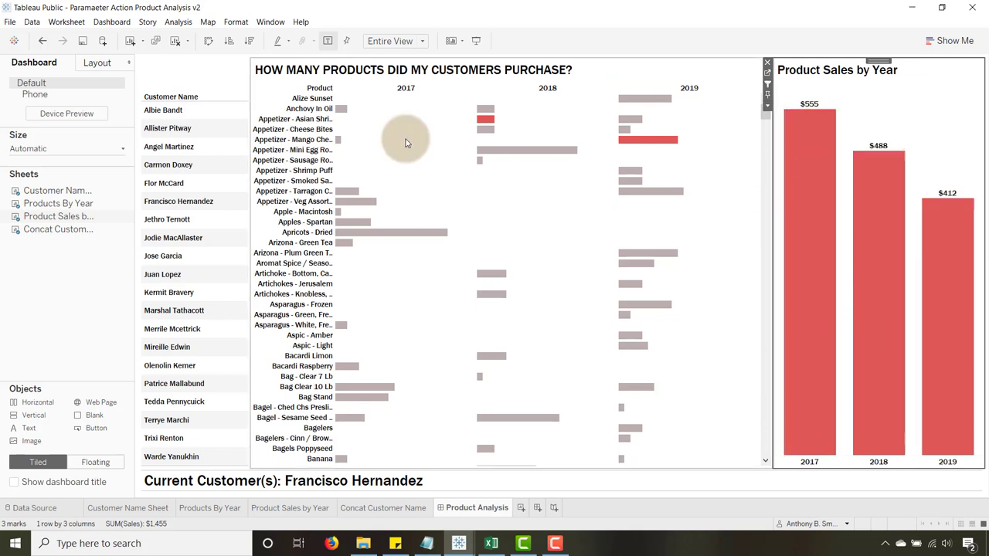
click(99, 304)
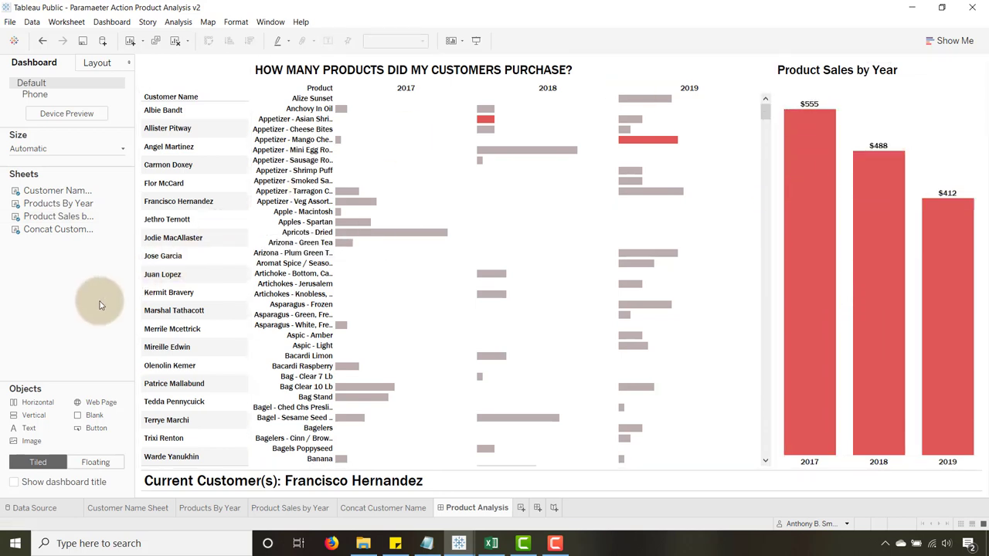
Step: Widen the Product label column in the products purchased chart so that longer product names fit
click(337, 283)
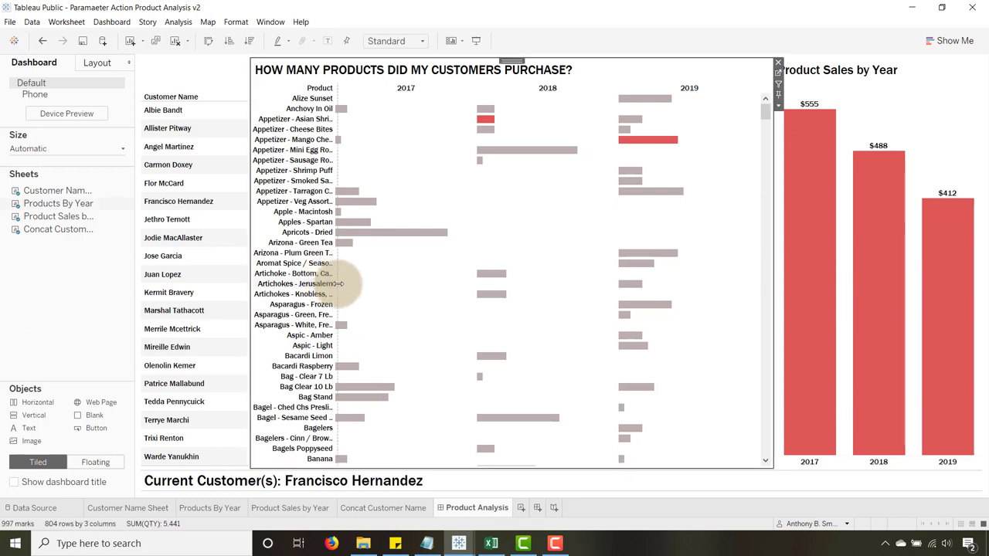
drag(337, 284, 363, 286)
click(218, 200)
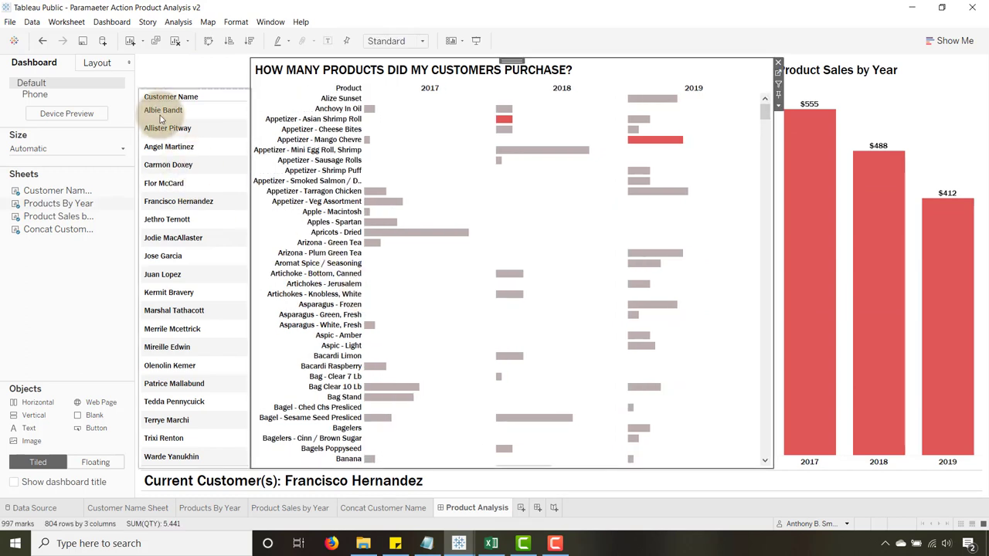
Step: Select several customers one after another in the name list to check whether the dashboard responds
click(163, 110)
click(160, 146)
click(165, 199)
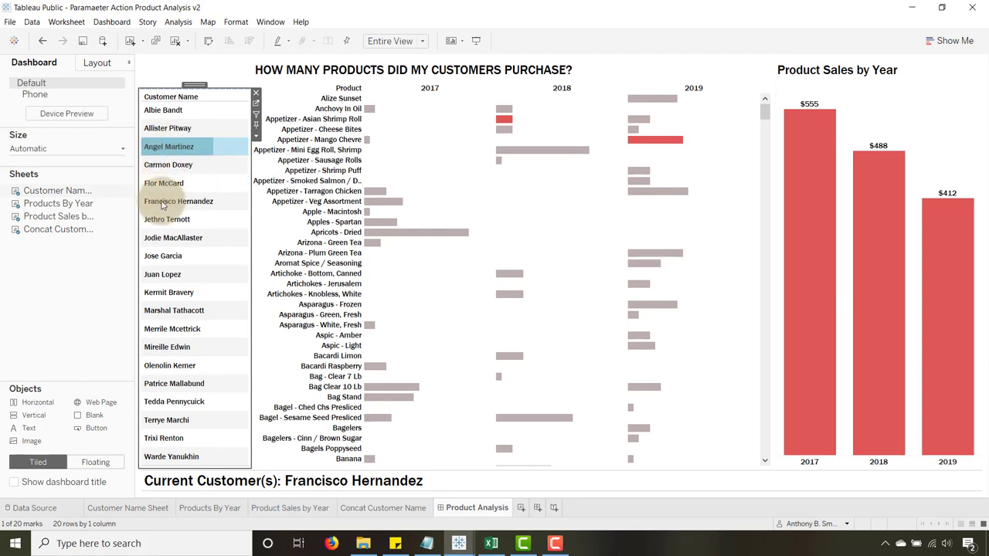
click(163, 273)
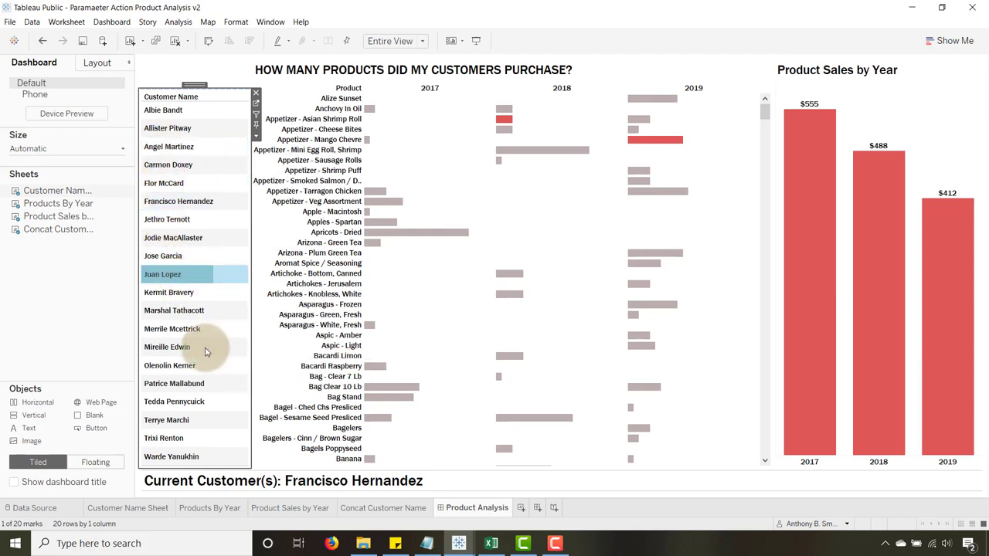
click(215, 344)
click(173, 163)
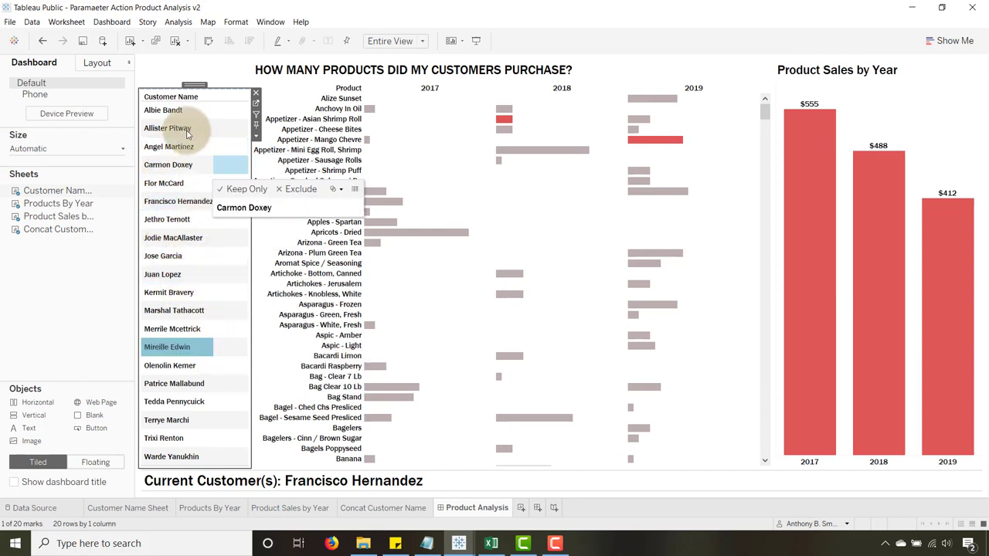
Step: Add a Change Parameter dashboard action named Pick Names with only the Customer Name Sheet as its source
click(110, 22)
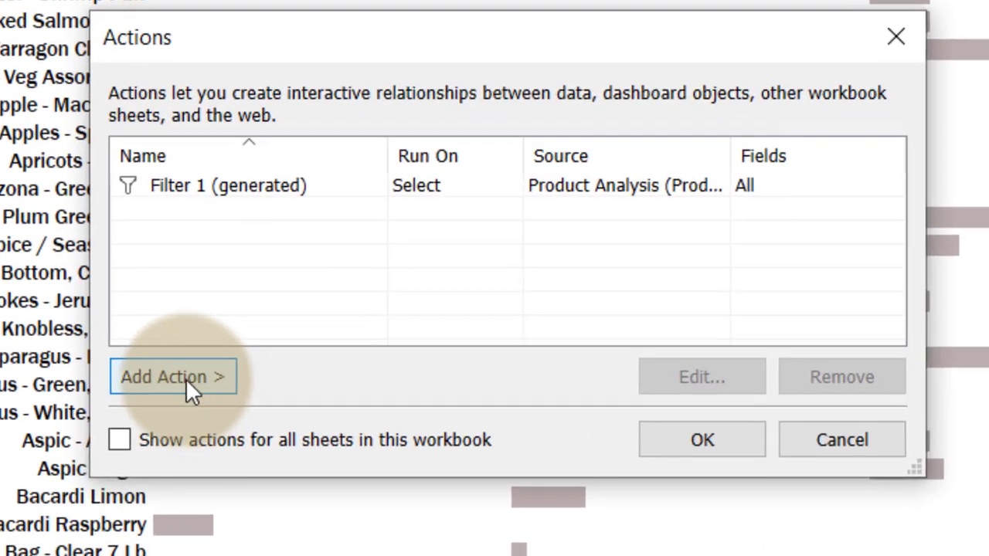
click(375, 314)
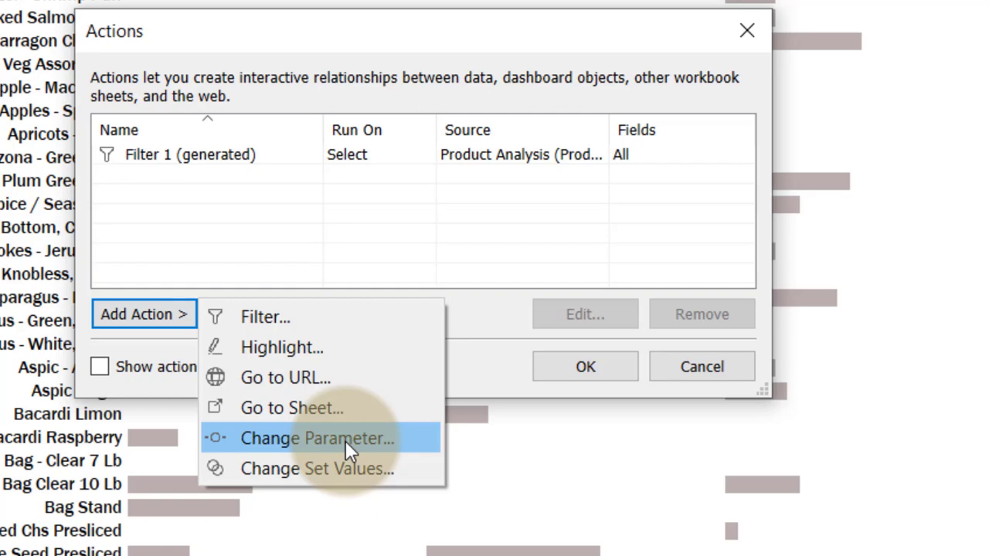
click(346, 441)
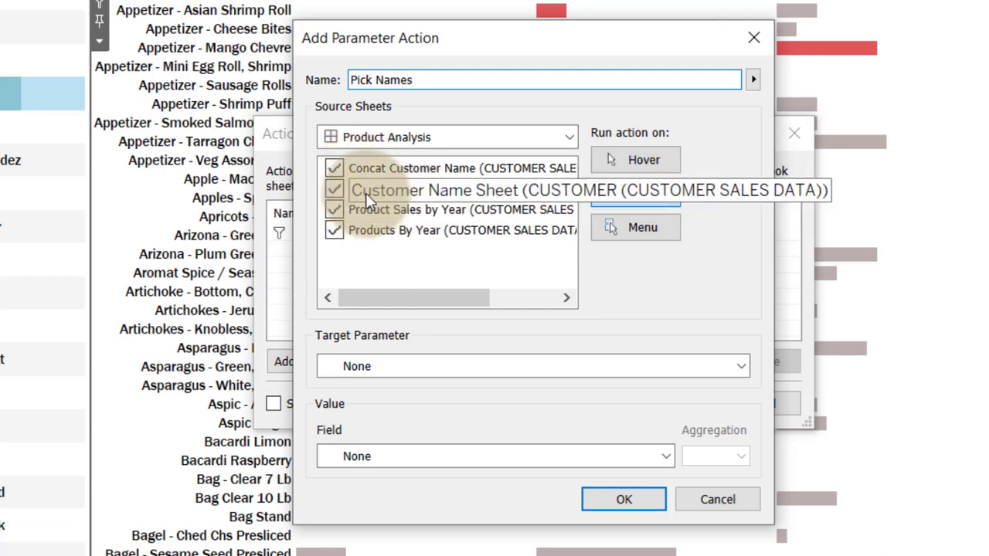
click(333, 167)
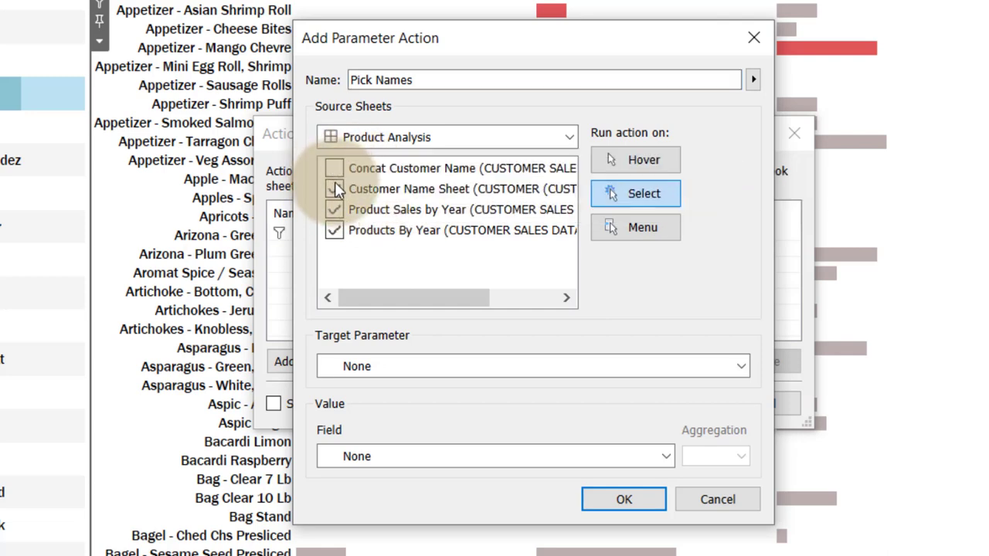
click(334, 231)
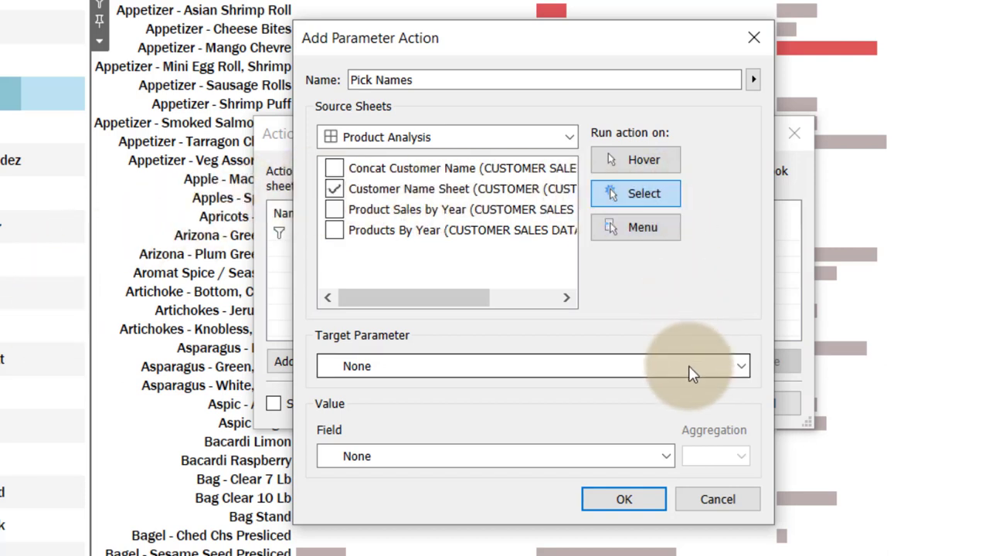
Step: Set the Pick Names action's target parameter to Selected Customer and its value field to Customer Name
click(665, 368)
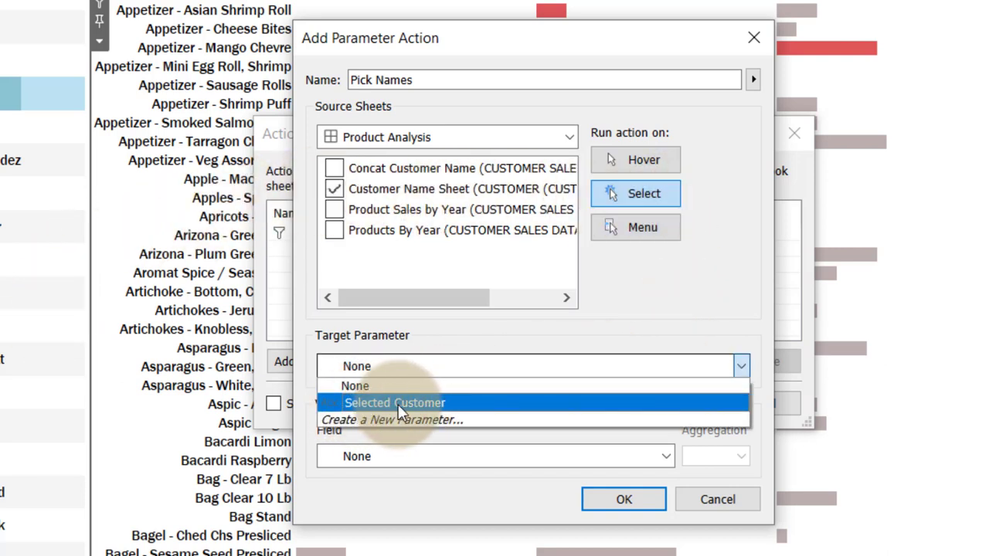
click(470, 403)
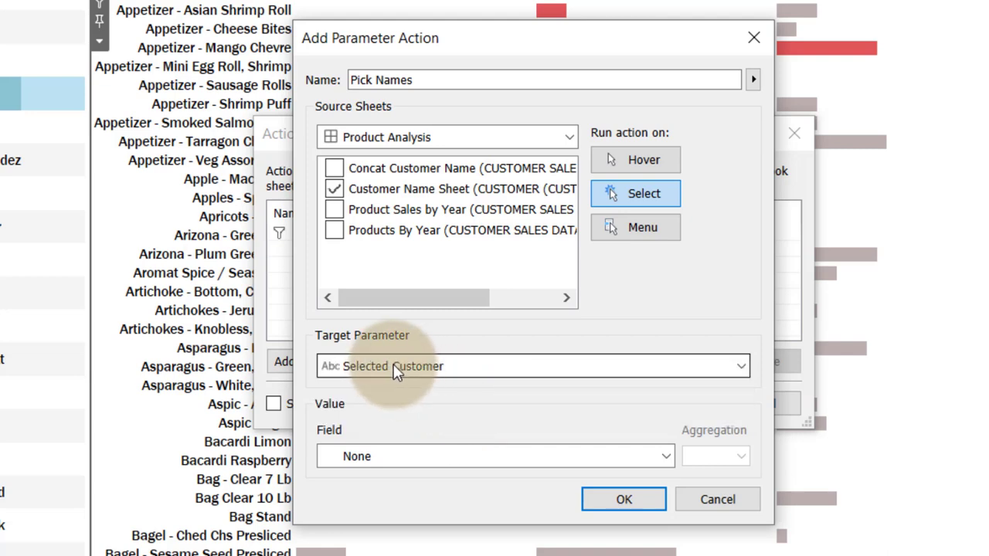
click(433, 458)
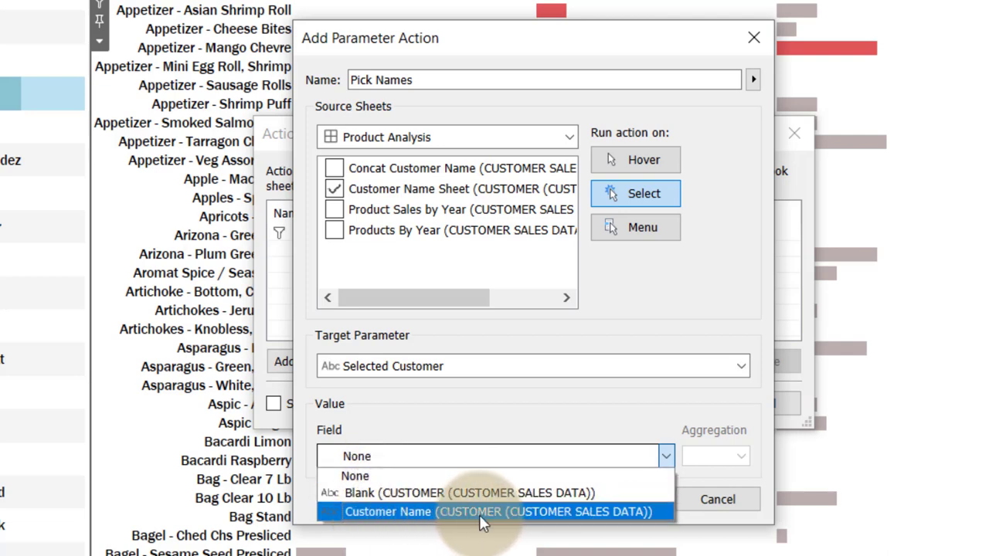
click(410, 509)
click(411, 367)
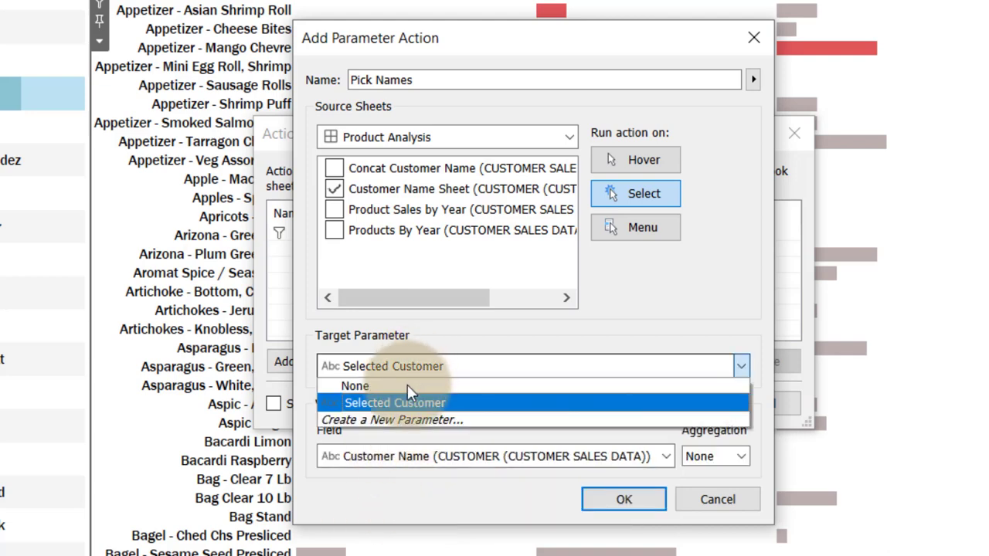
click(399, 403)
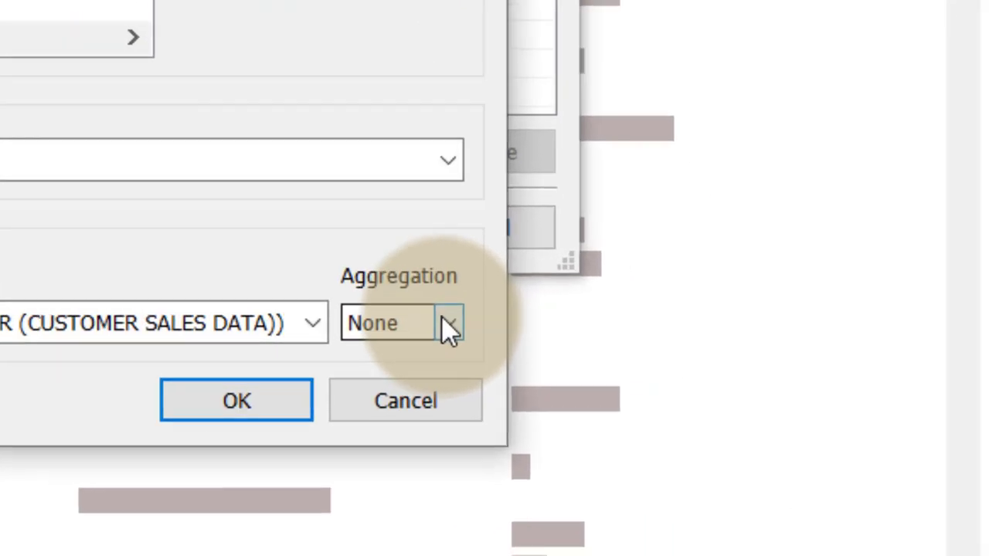
Step: Set the Pick Names action's aggregation to Concatenate and save the dashboard actions
click(448, 323)
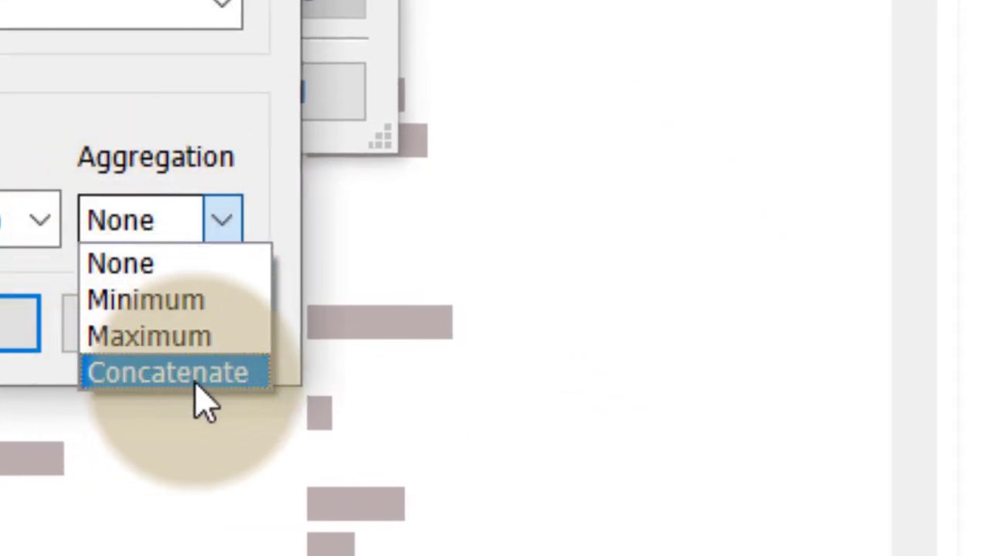
click(260, 376)
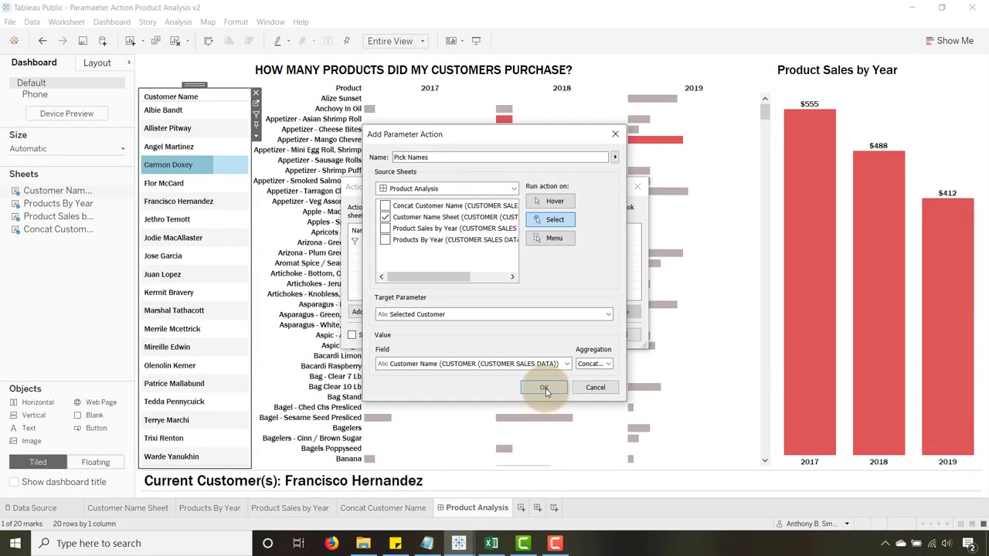
click(544, 388)
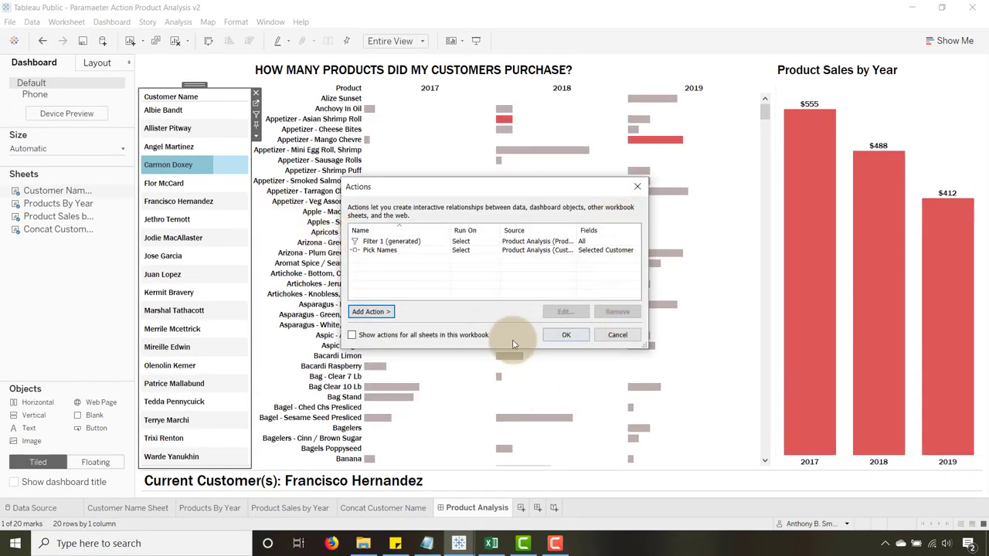
click(568, 335)
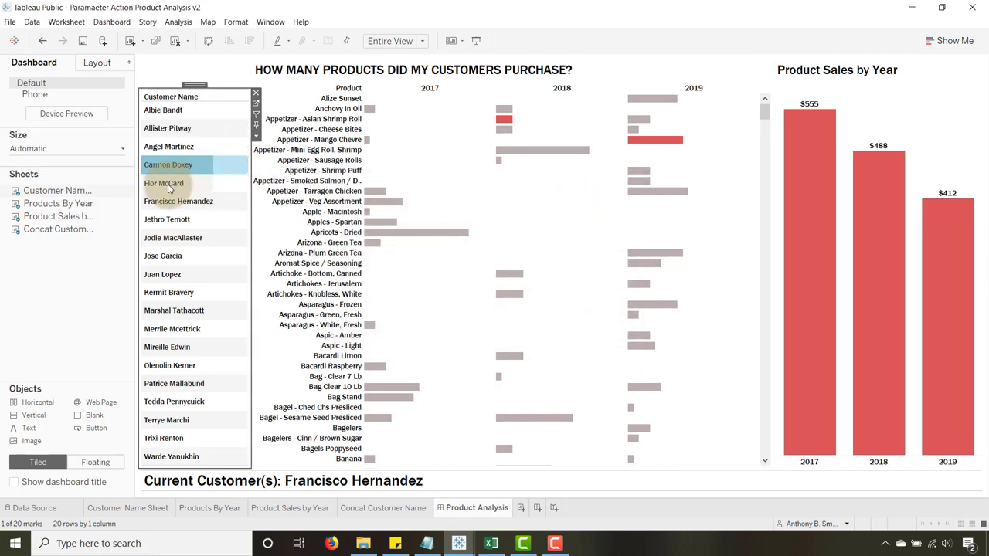
Step: Select three customers together in the name list to test the Pick Names action on the charts and customer title
click(167, 129)
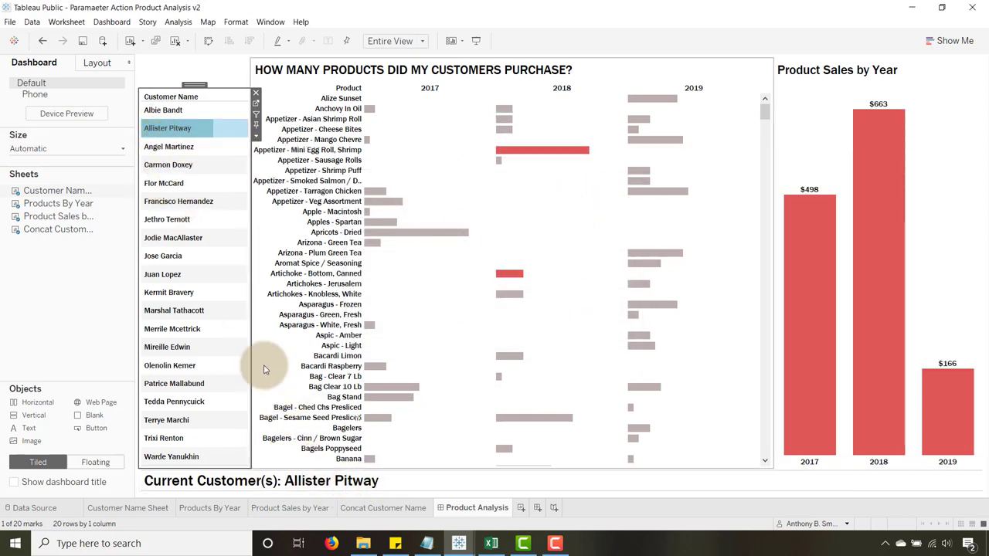
ctrl+click(166, 220)
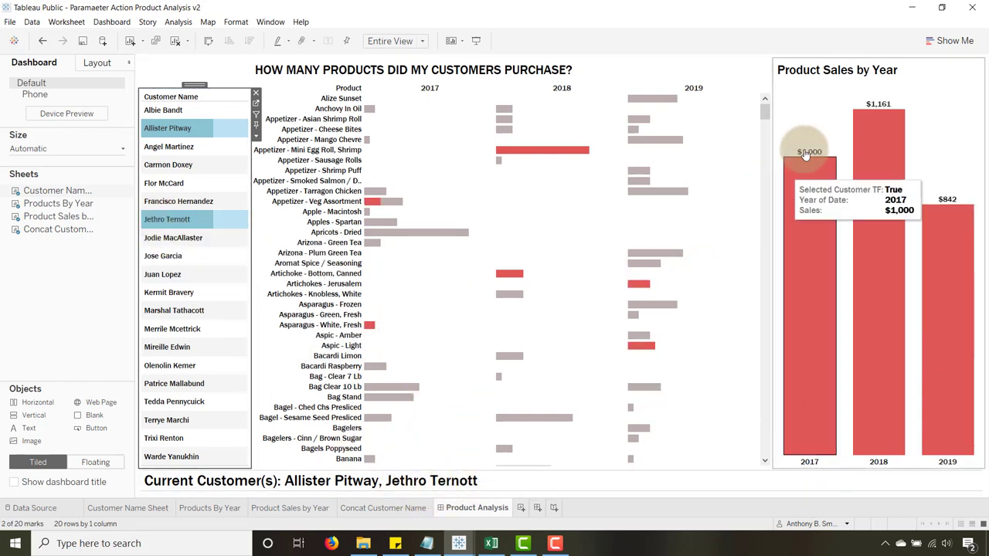
ctrl+click(170, 293)
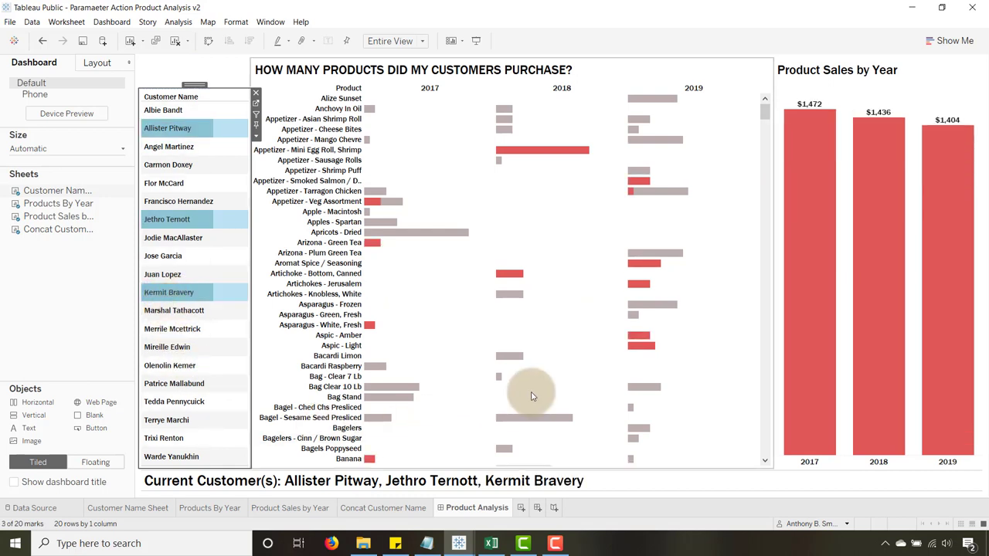
Step: Open the Products By Year worksheet
click(735, 80)
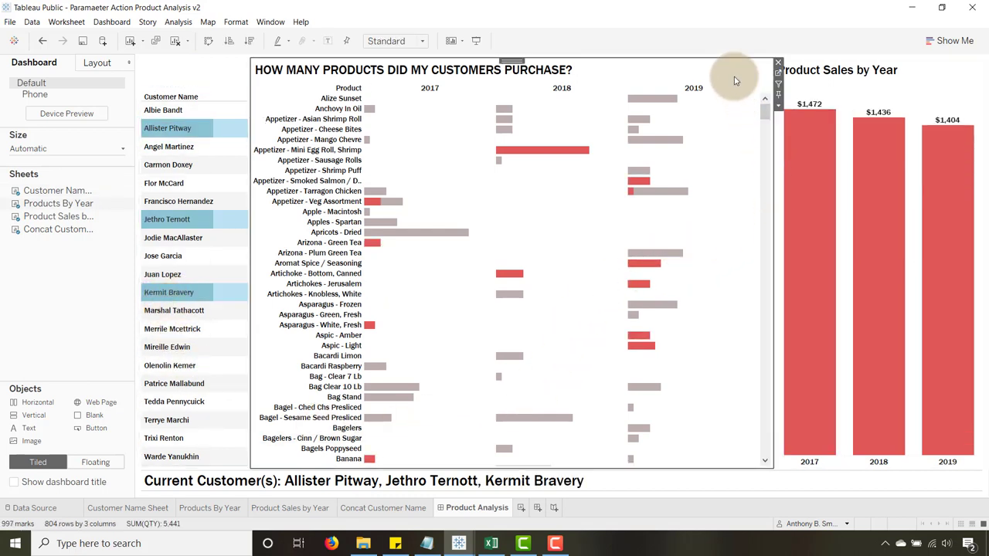
click(398, 506)
click(271, 508)
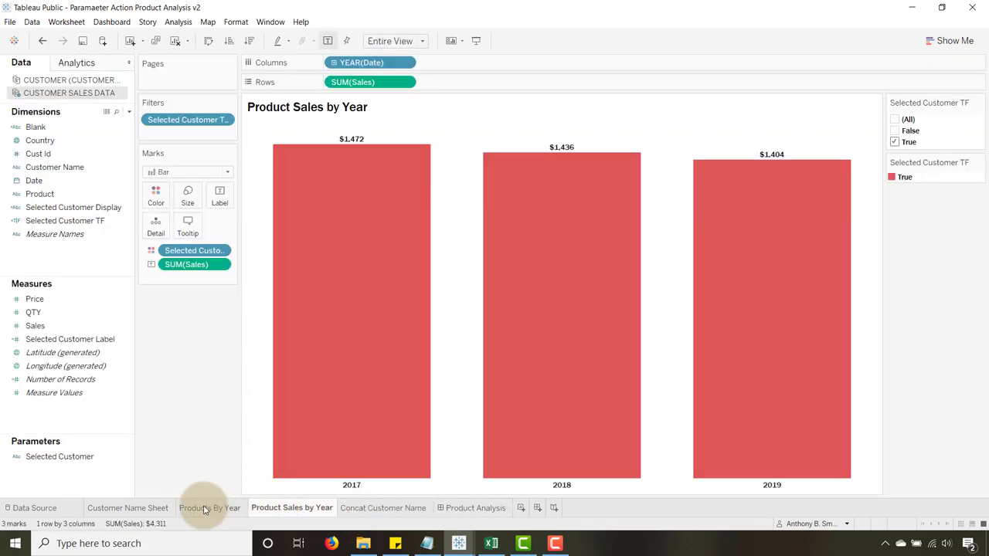
click(205, 509)
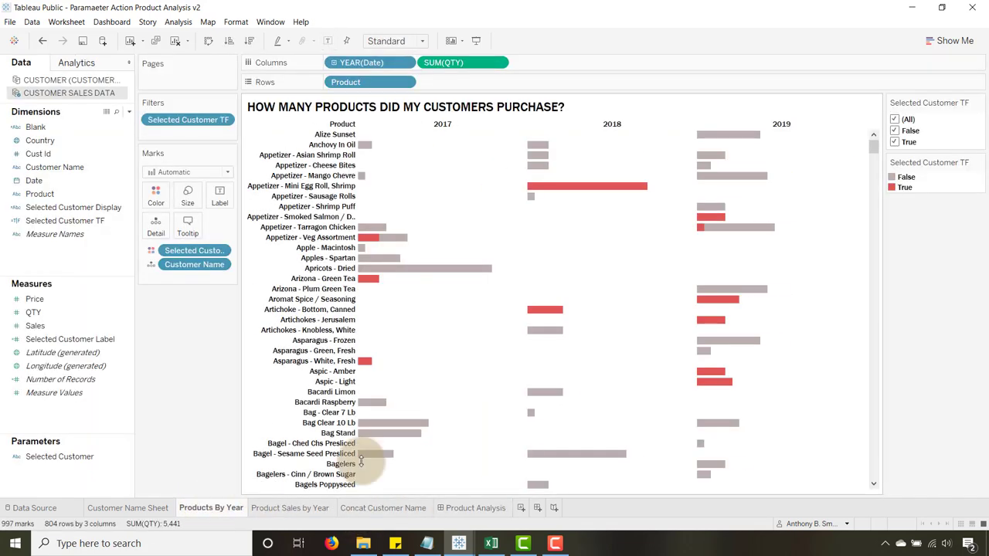
Step: Try the Entire View fit on the products purchased chart and restore the Standard fit
click(419, 43)
click(391, 102)
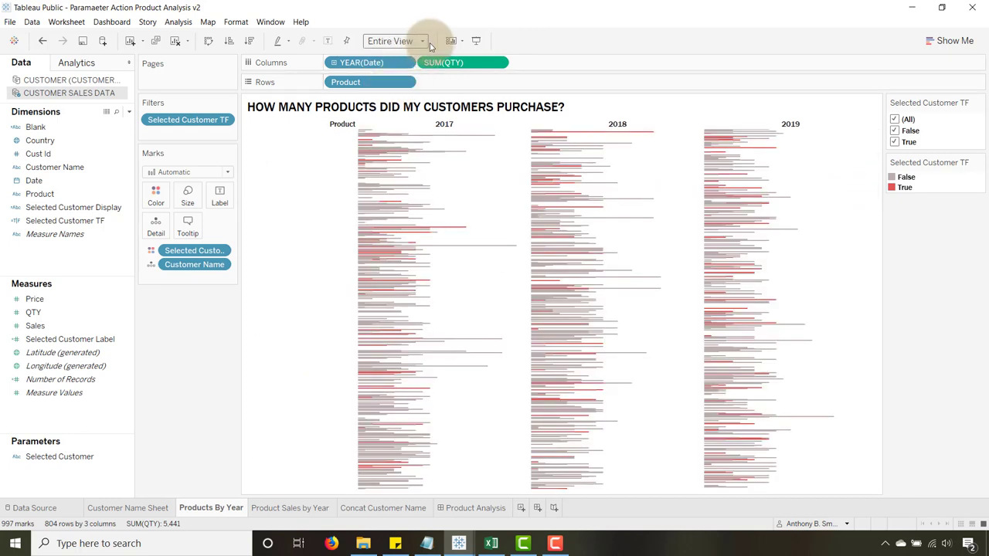
click(424, 42)
click(390, 55)
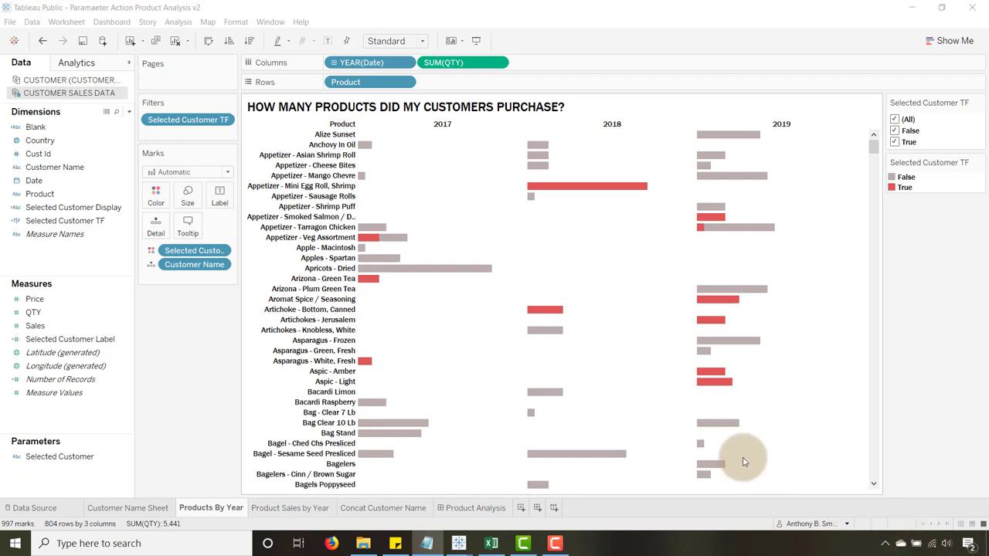
Step: Review the formula of the Selected Customer Label calculated field and close it
click(65, 341)
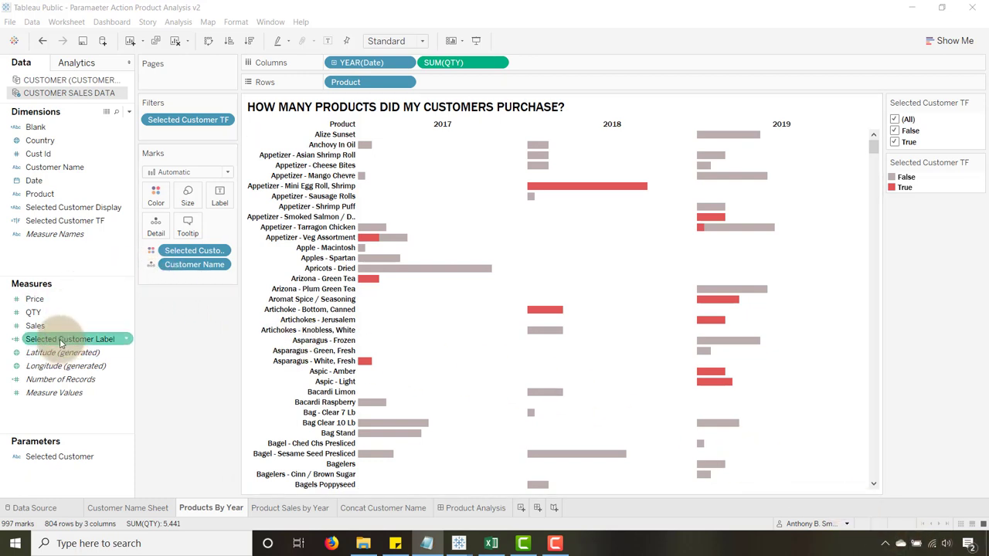
right_click(61, 343)
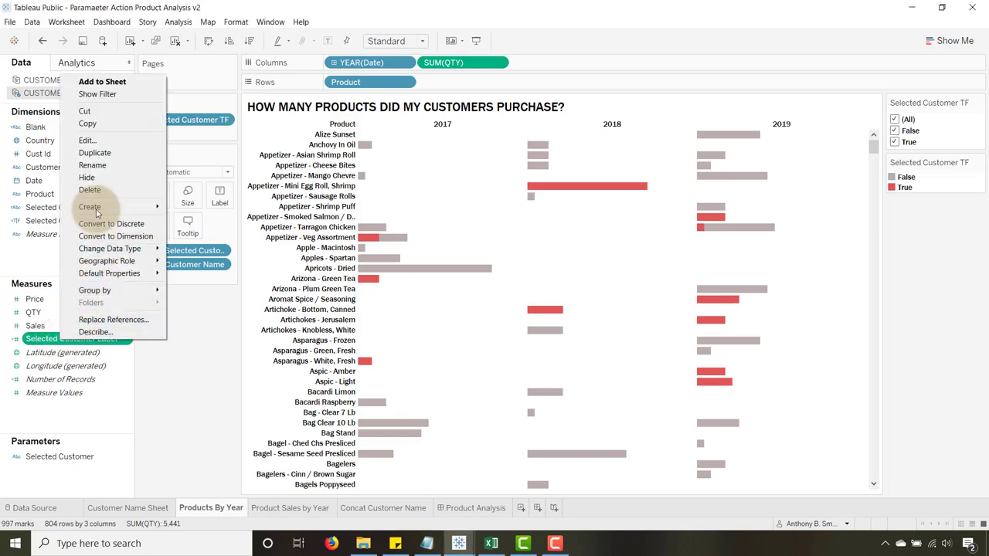
click(98, 139)
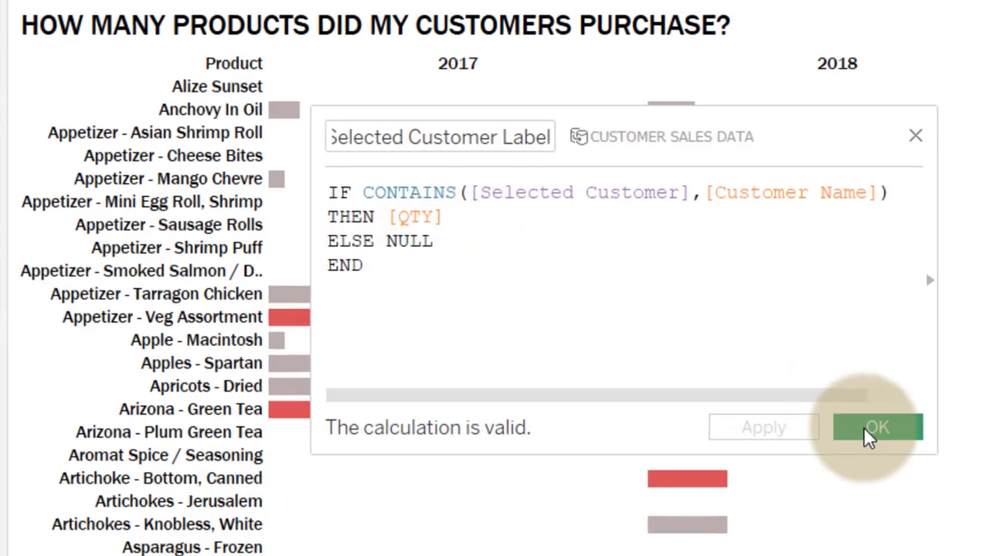
click(868, 434)
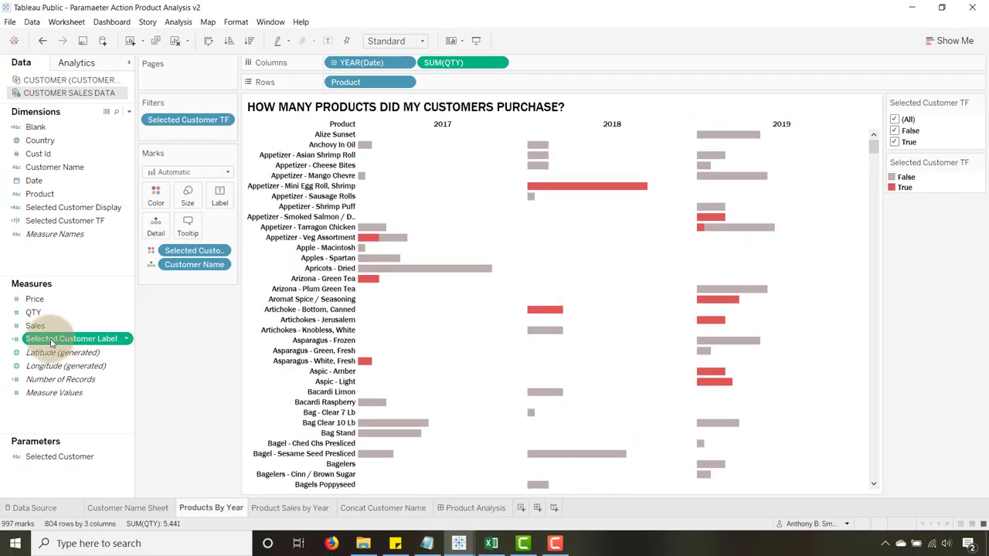
Step: Label the product bars with the Selected Customer Label measure and centre the labels horizontally
drag(52, 342, 227, 195)
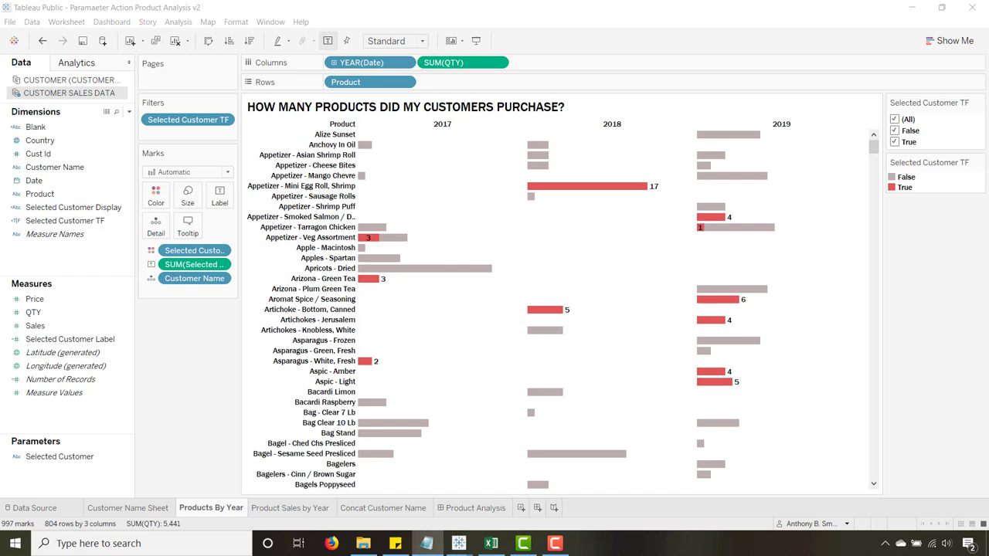
click(221, 198)
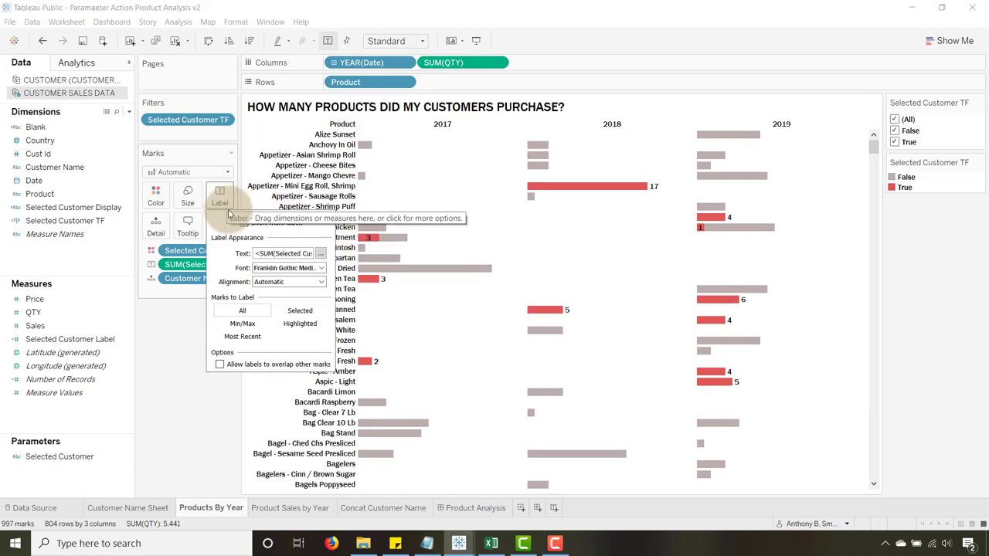
click(321, 283)
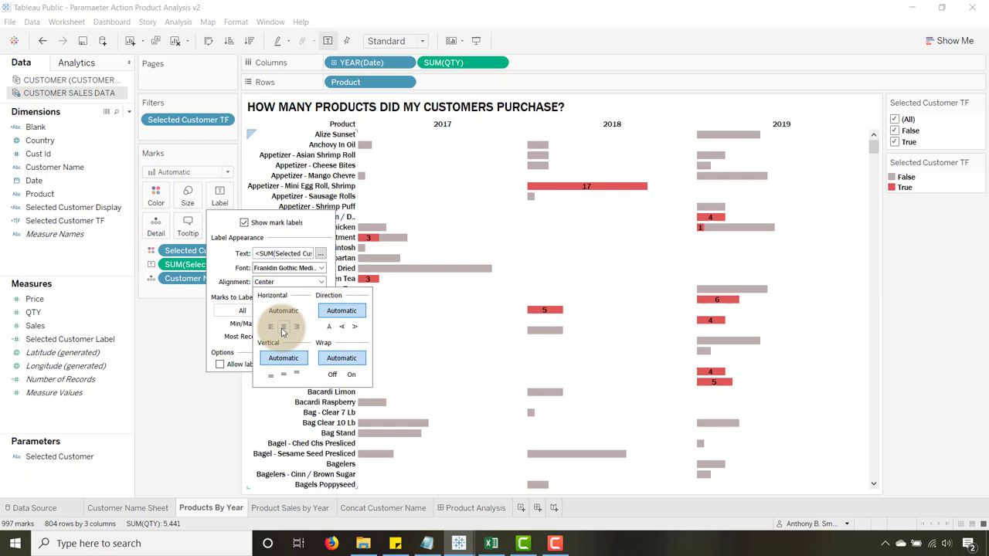
click(199, 418)
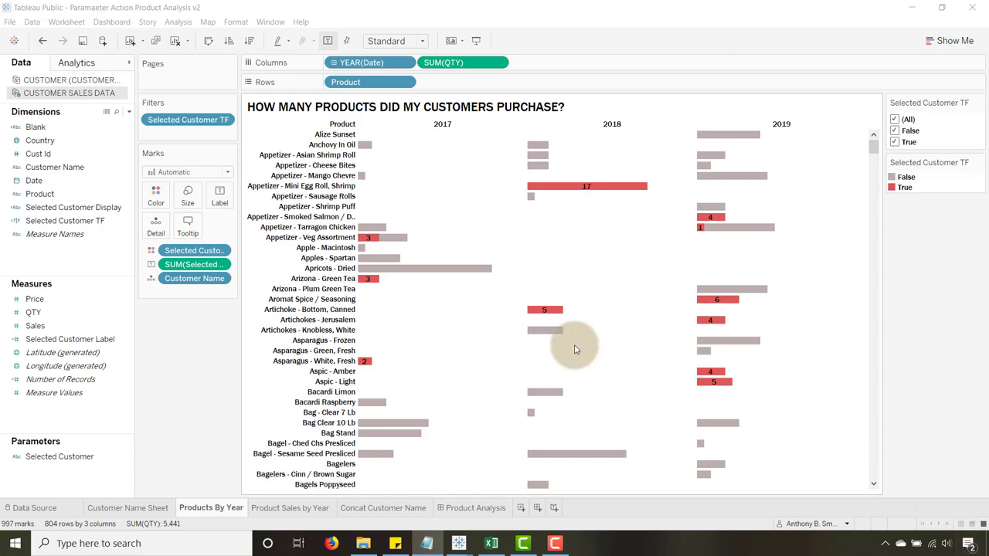
Step: Remove the Selected Customer TF line and the empty line it leaves from the product bars' tooltip
mouse_move(556, 193)
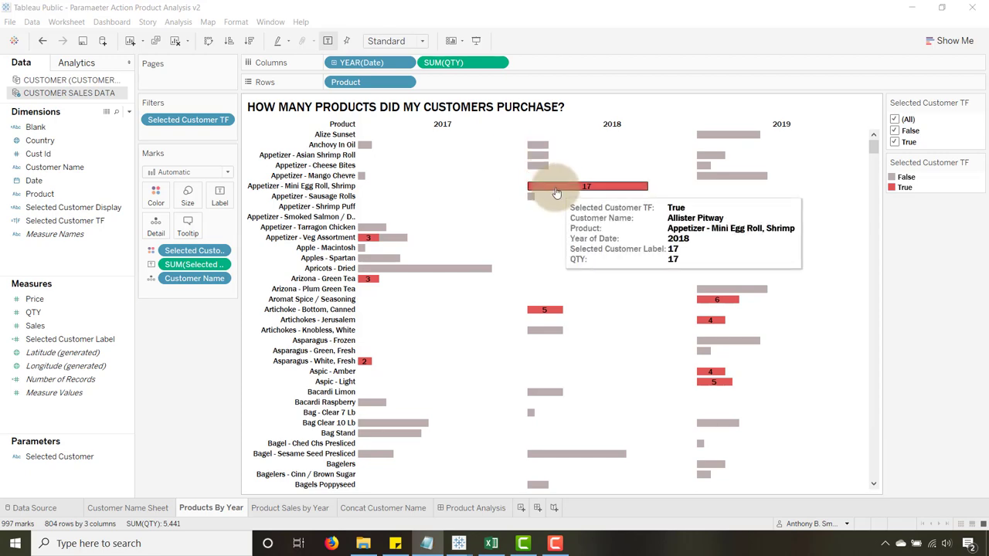
click(188, 225)
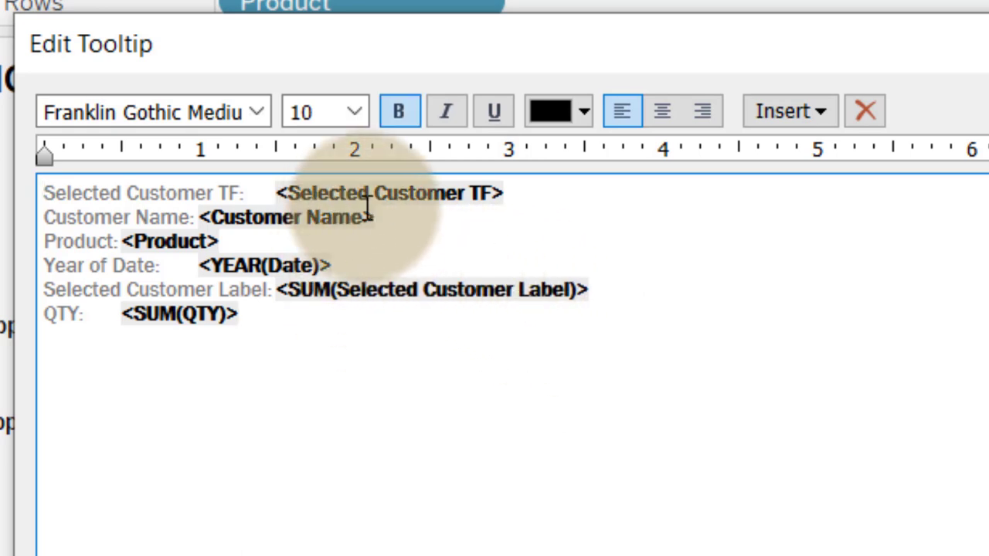
drag(525, 193, 72, 165)
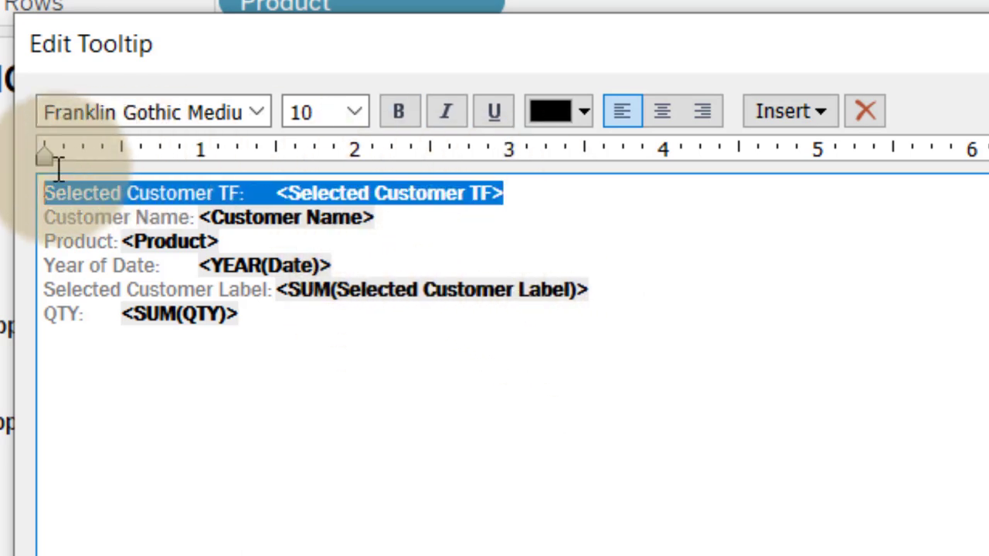
key(Delete)
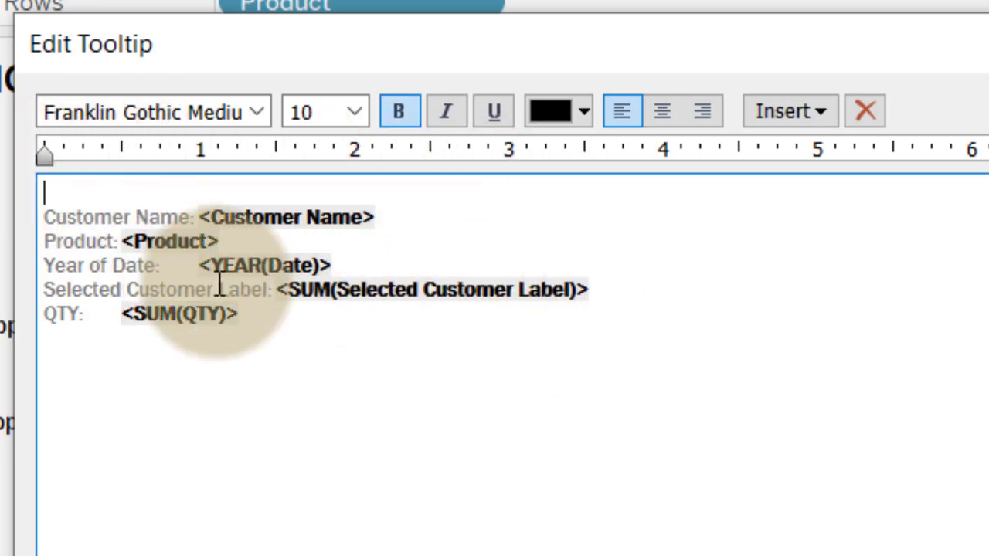
click(48, 215)
key(BackSpace)
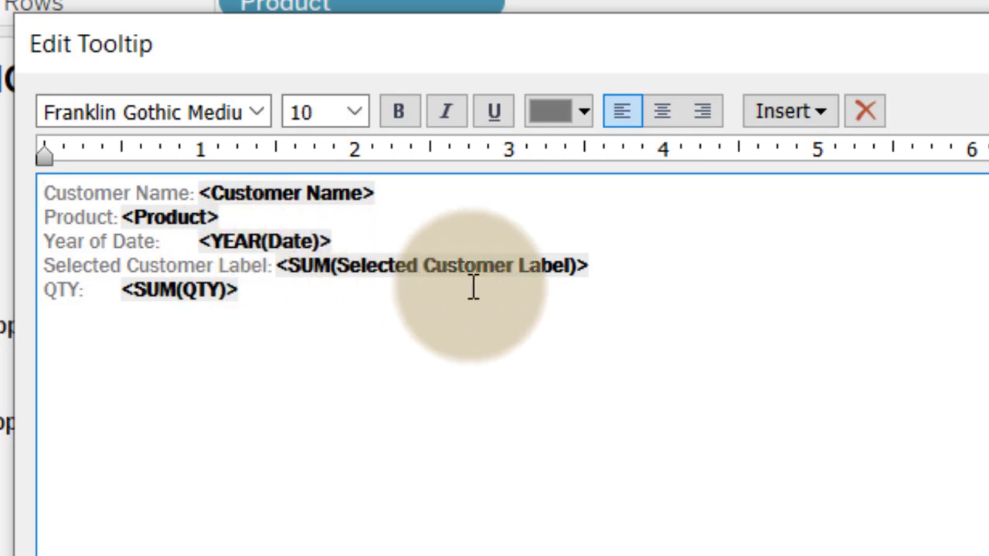
Step: Remove the Selected Customer Label line from the tooltip, save it, and return to the Product Analysis dashboard
drag(585, 270, 47, 265)
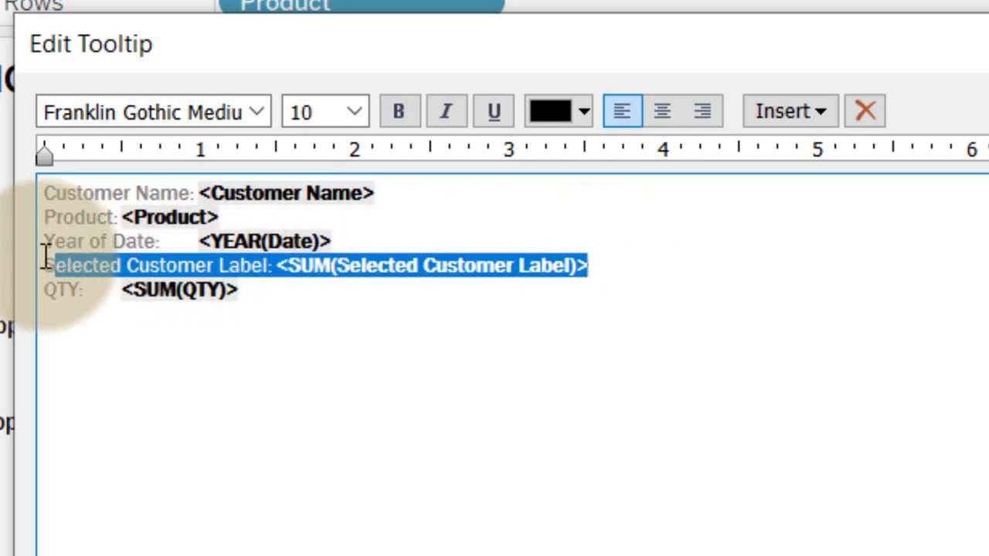
key(BackSpace)
key(BackSpace)
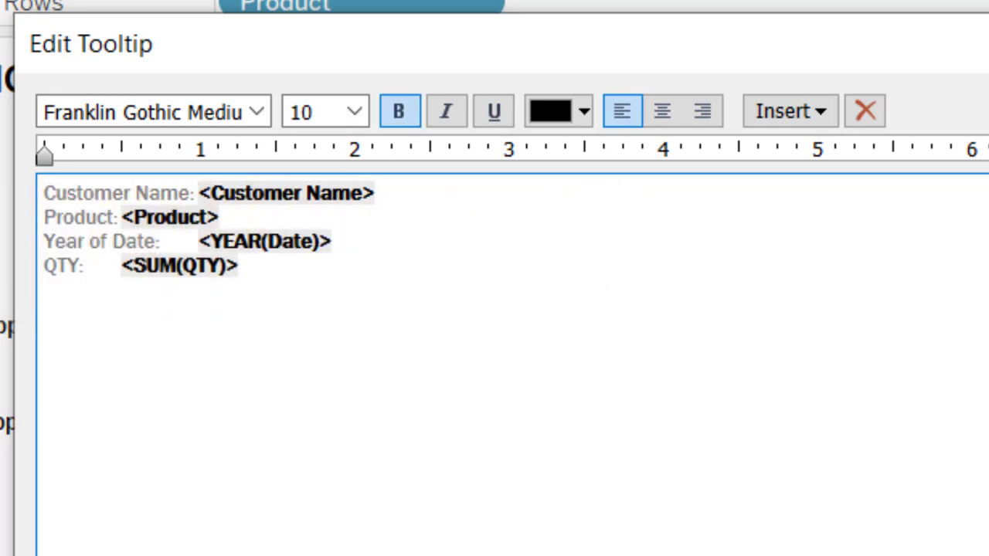
click(569, 294)
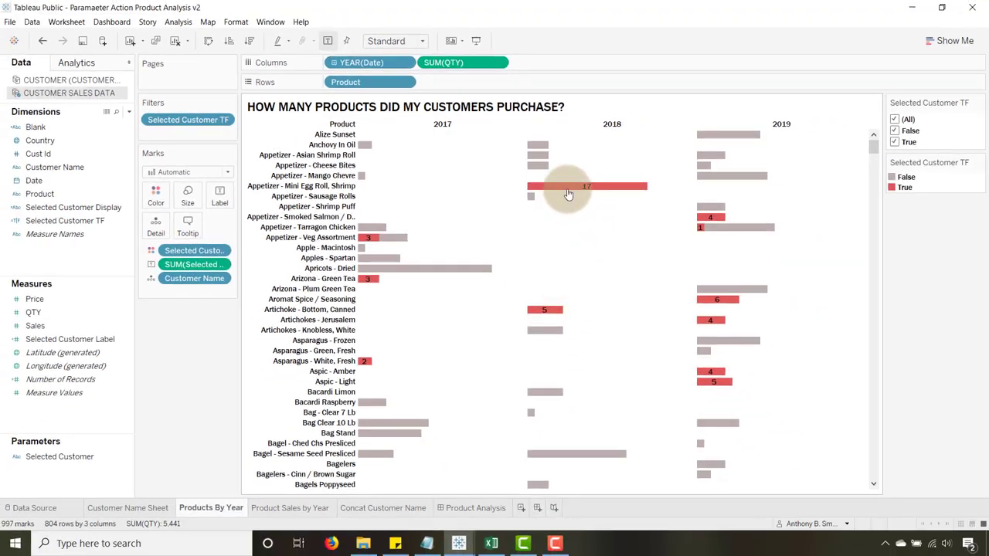
mouse_move(567, 192)
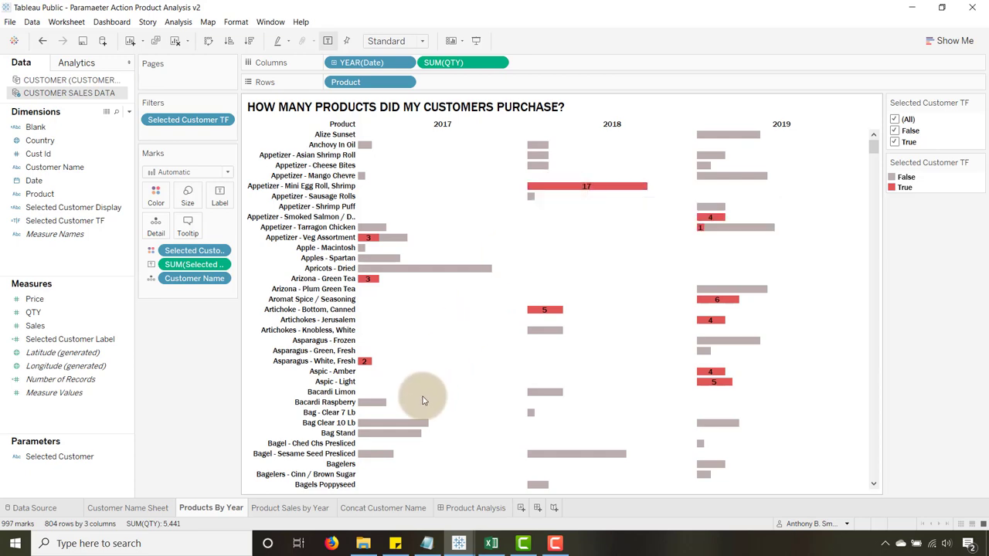
click(473, 510)
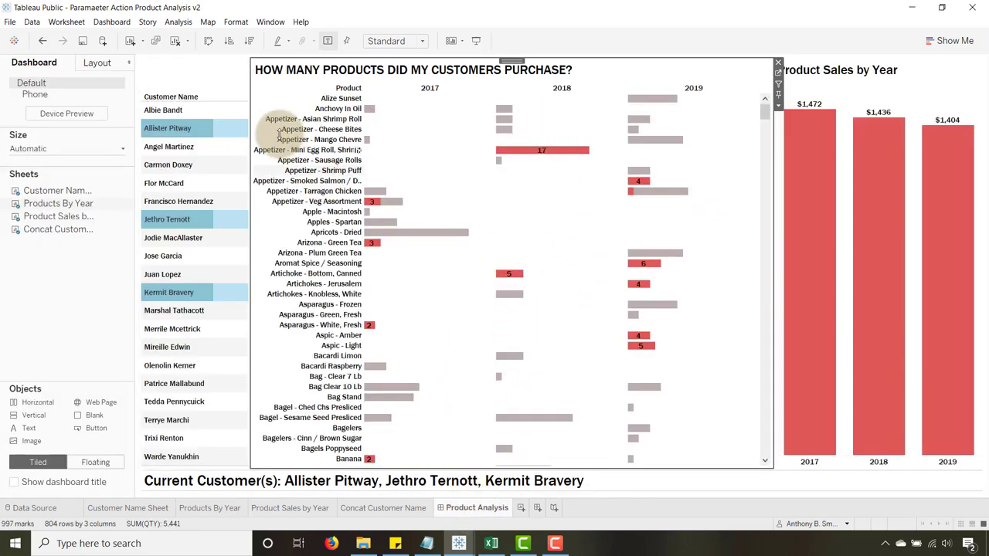
Step: Show the dashboard in presentation mode and select the third, seventh and eleventh customers together in the customer list
click(476, 42)
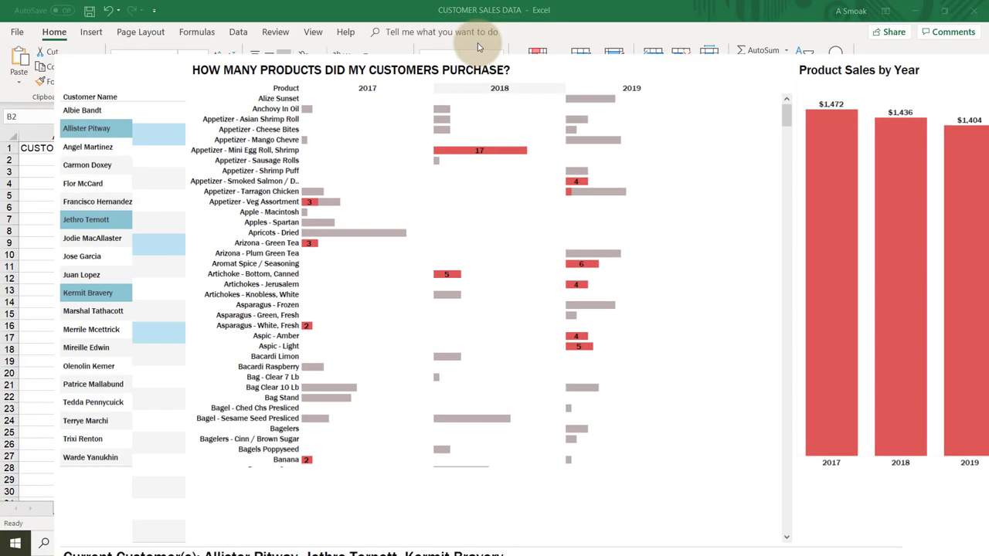
click(31, 105)
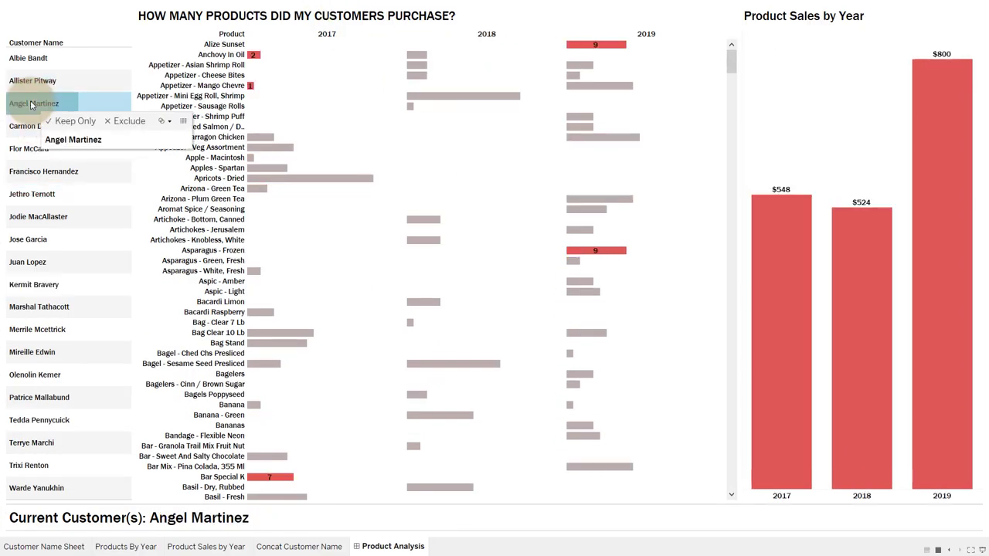
ctrl+click(31, 200)
ctrl+click(46, 285)
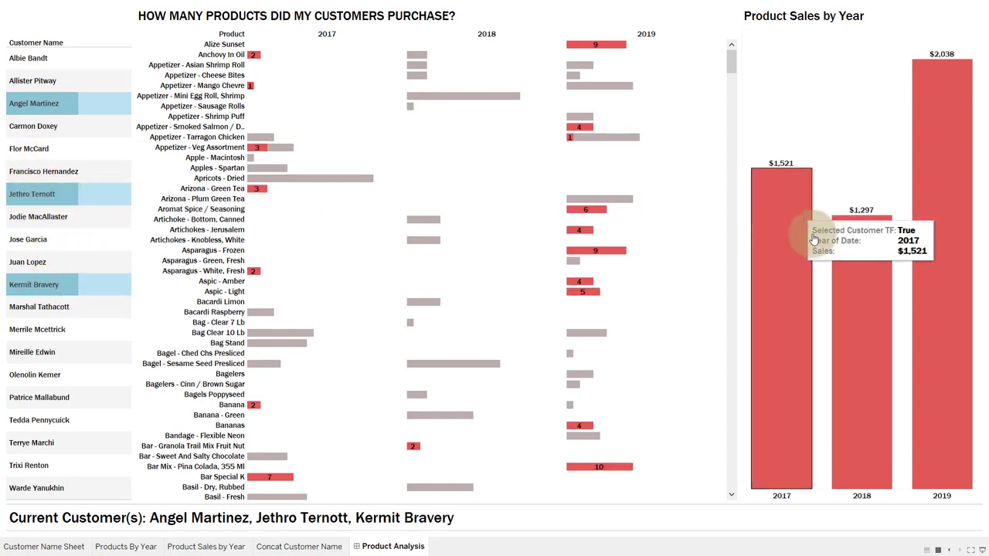
Step: Filter the products to 2017 from the yearly sales chart, sort them descending by that year's quantity, and clear the year filter
click(794, 201)
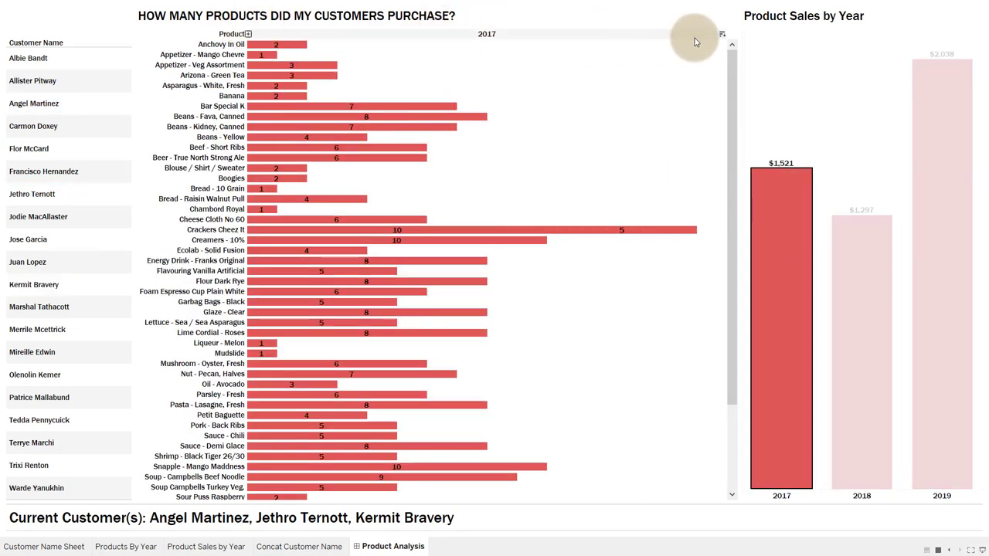
click(722, 35)
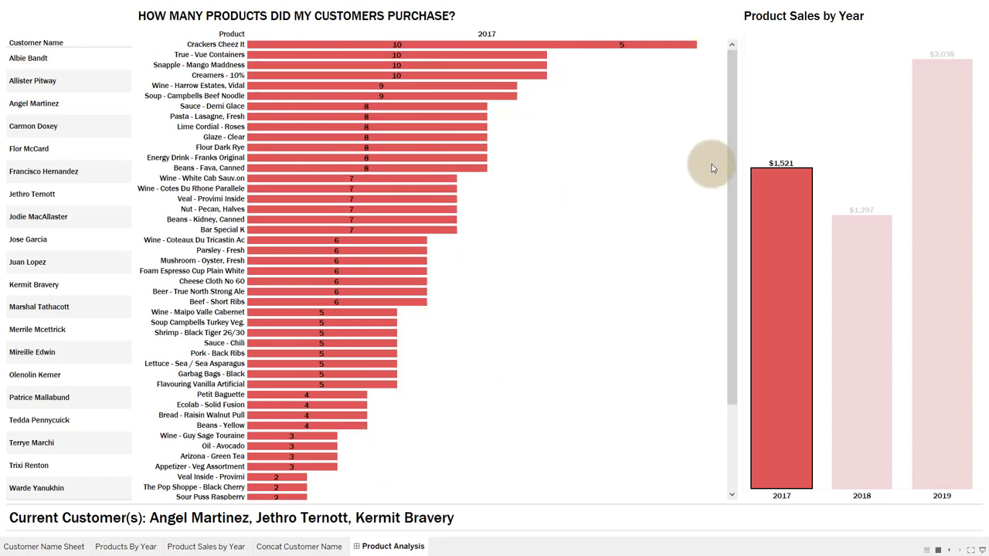
click(771, 204)
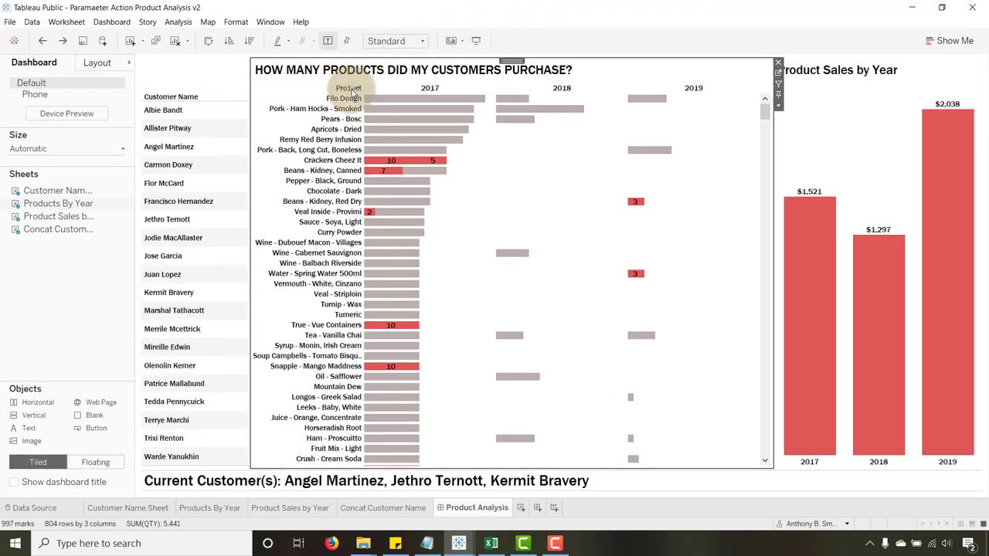
Step: Sort the Product field by SUM(QTY) and filter the products to 2017 from the yearly sales chart
click(360, 90)
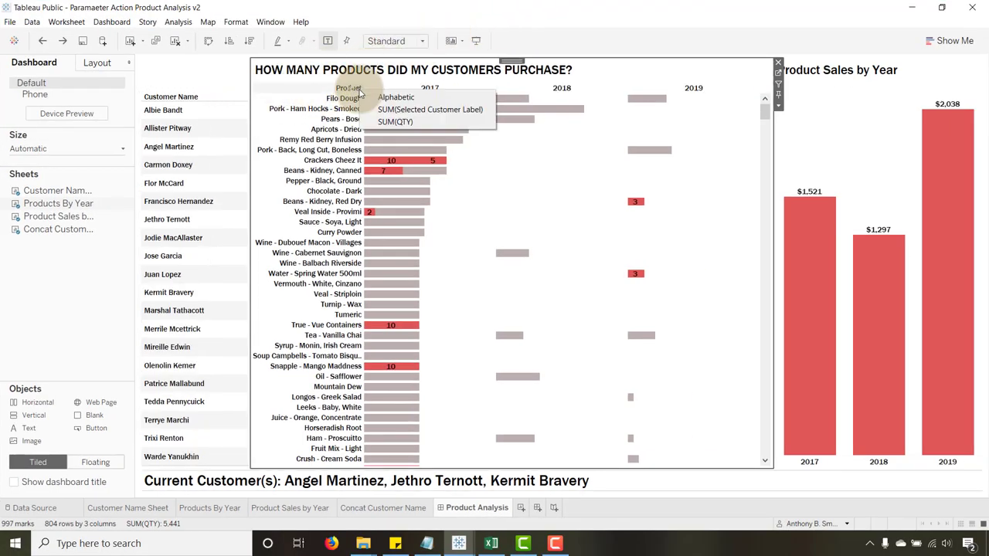
click(392, 123)
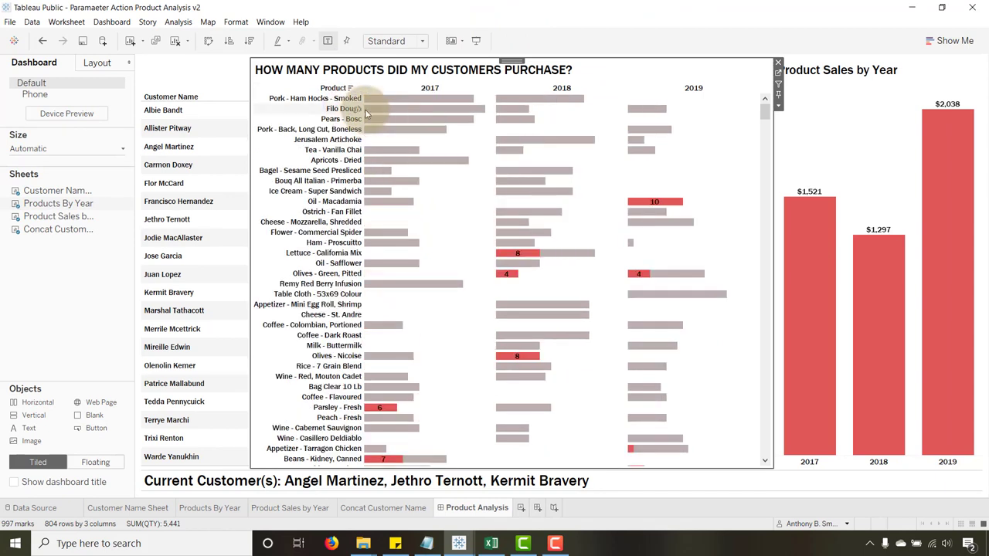
click(804, 236)
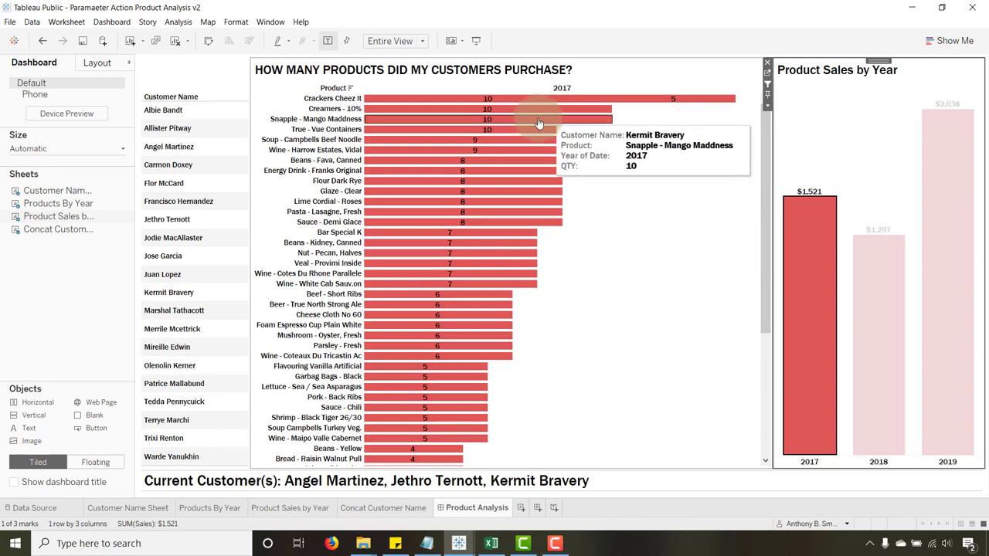
Step: Check the product sort order for 2018, 2019 and 2017 in turn, and clear the year selection
click(879, 263)
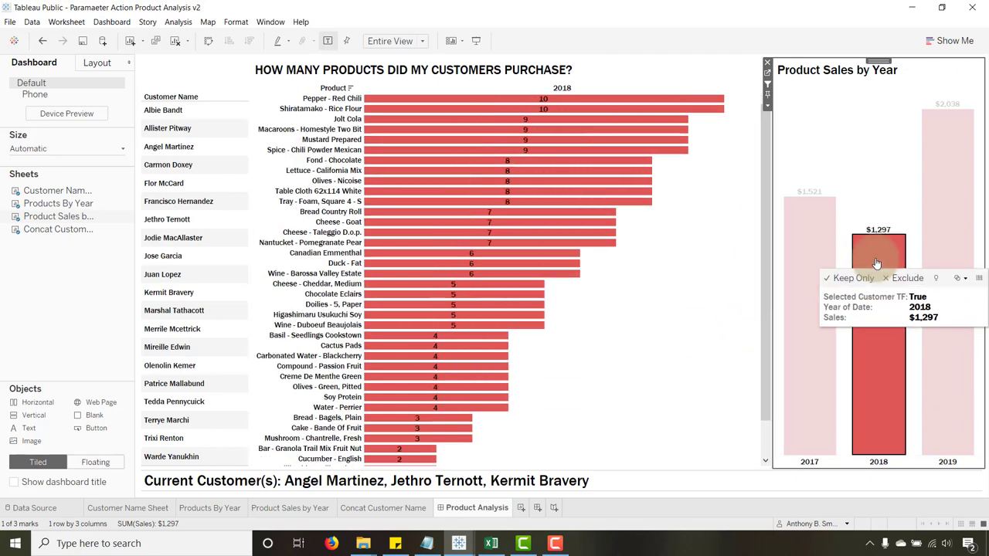
click(950, 165)
click(812, 266)
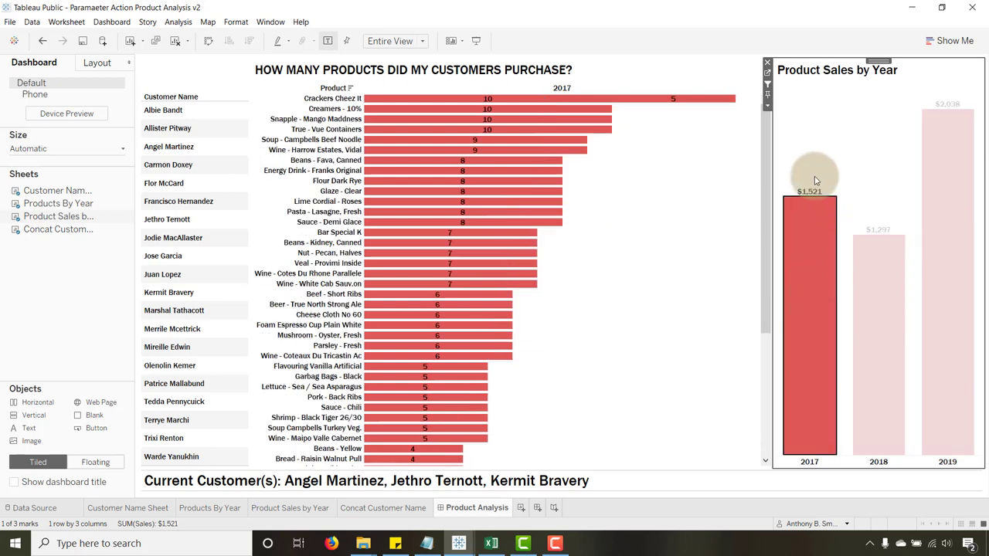
click(814, 244)
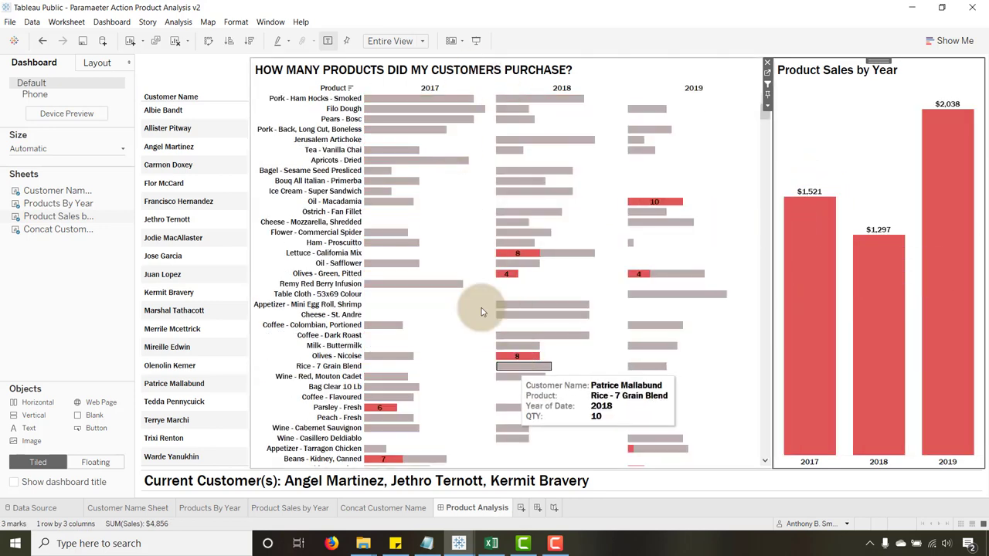
mouse_move(767, 106)
mouse_down()
mouse_move(765, 146)
mouse_move(767, 98)
mouse_up()
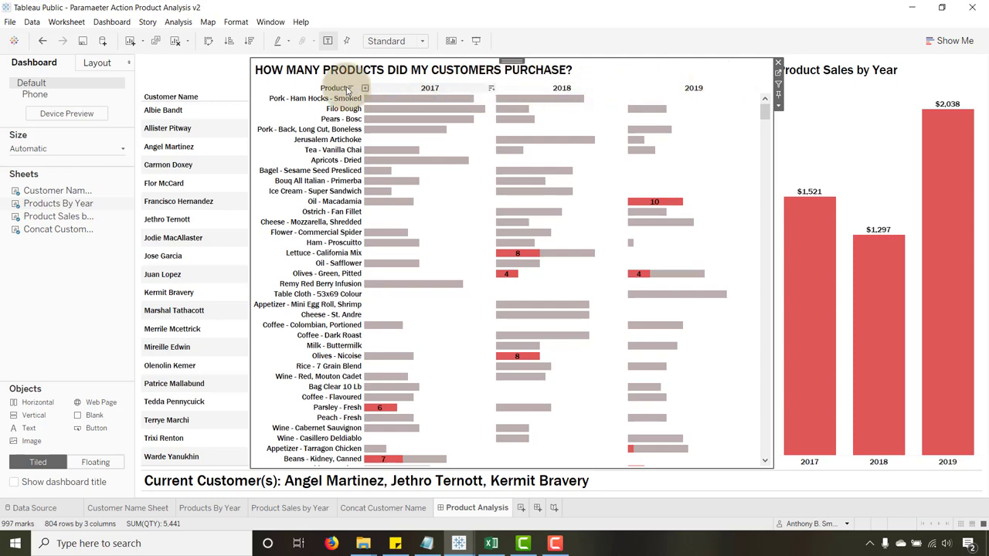
Step: Make the cells of the Products By Year sheet taller and check the Product Analysis dashboard with the 2017 filter on and off
click(234, 513)
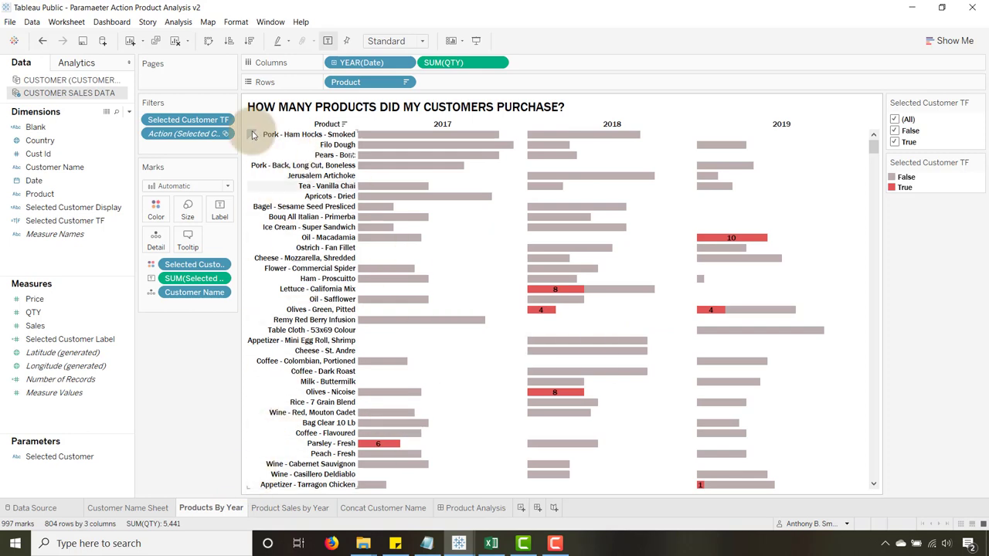
click(236, 22)
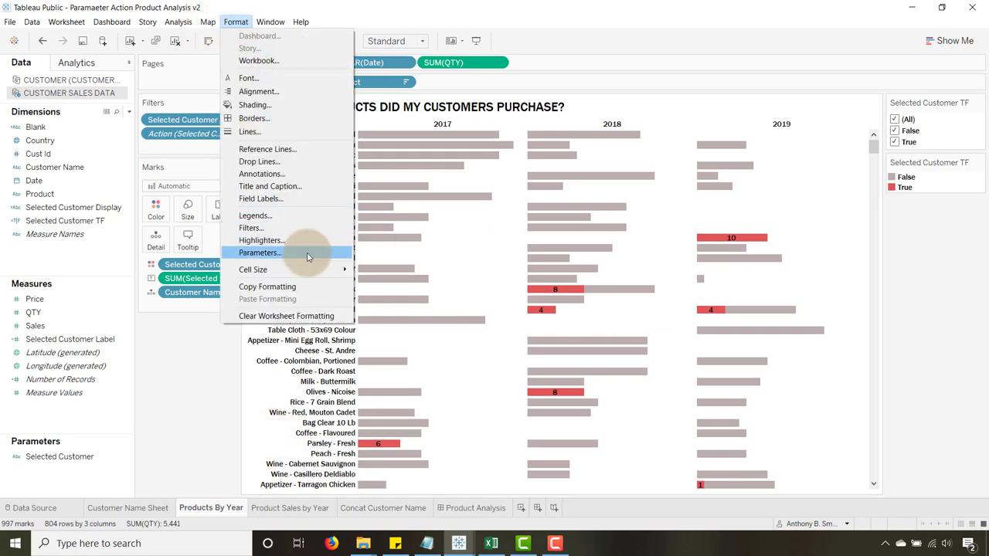
mouse_move(332, 270)
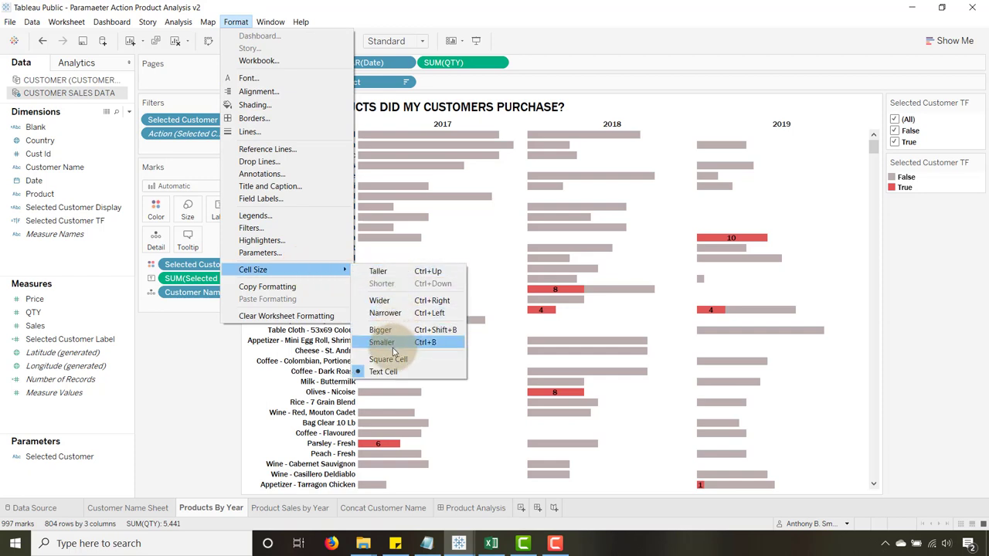
click(399, 275)
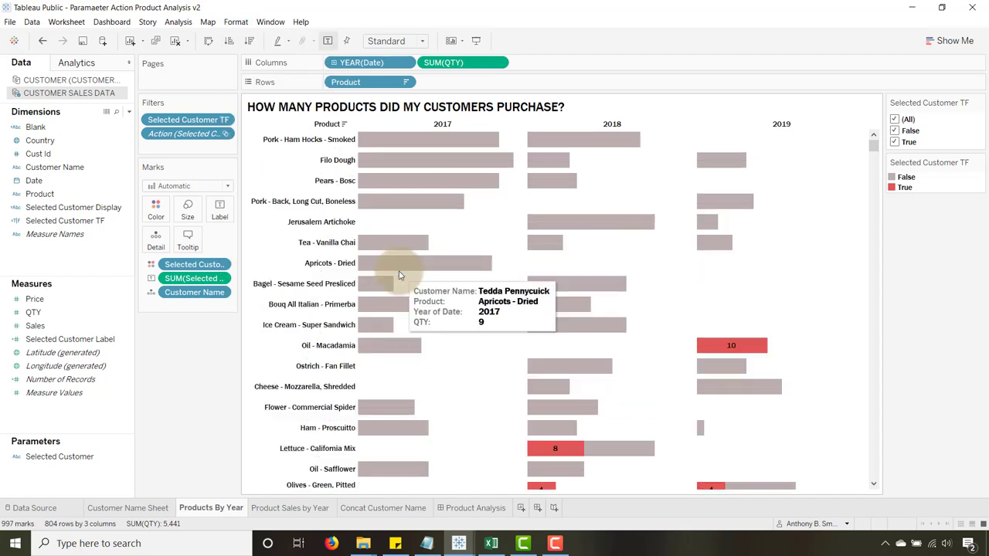
click(483, 508)
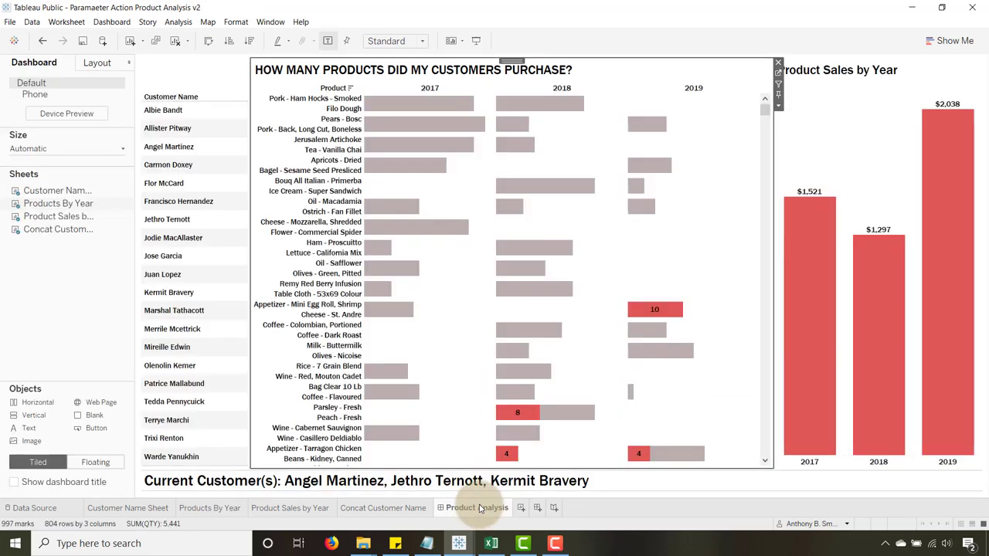
click(801, 249)
click(809, 330)
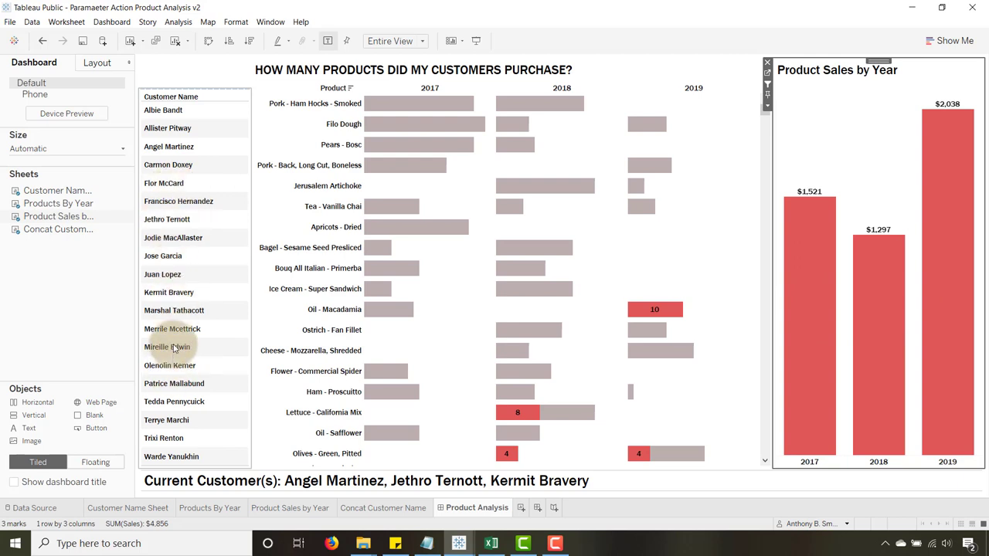
Step: Test range selection in the customer list, from the ninth customer up to the fifth and on to the thirteenth
click(171, 257)
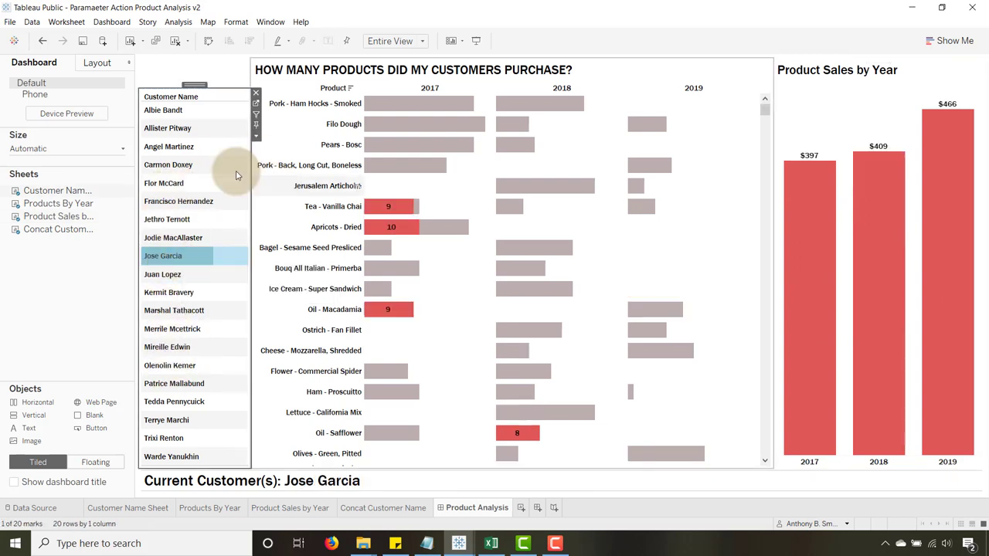
shift+click(158, 186)
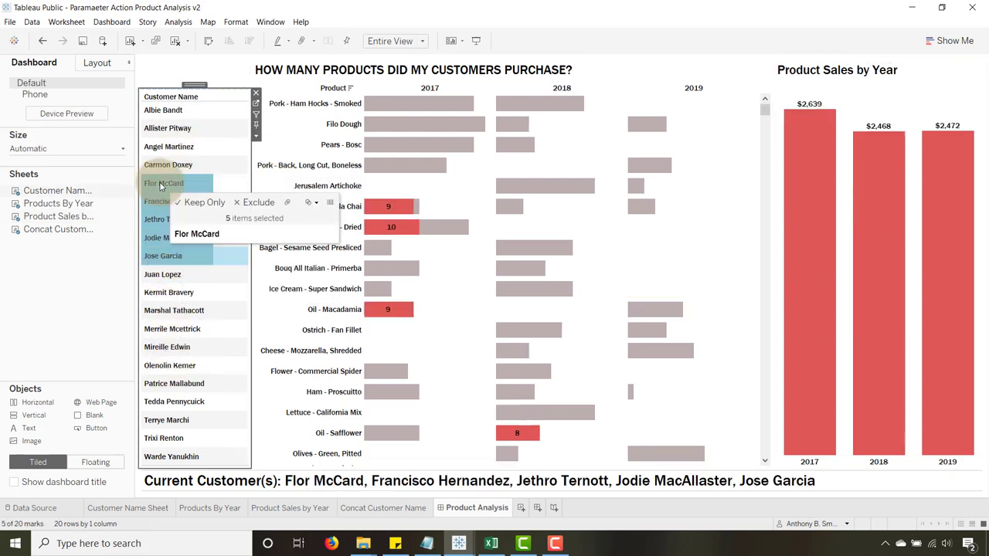
shift+click(177, 332)
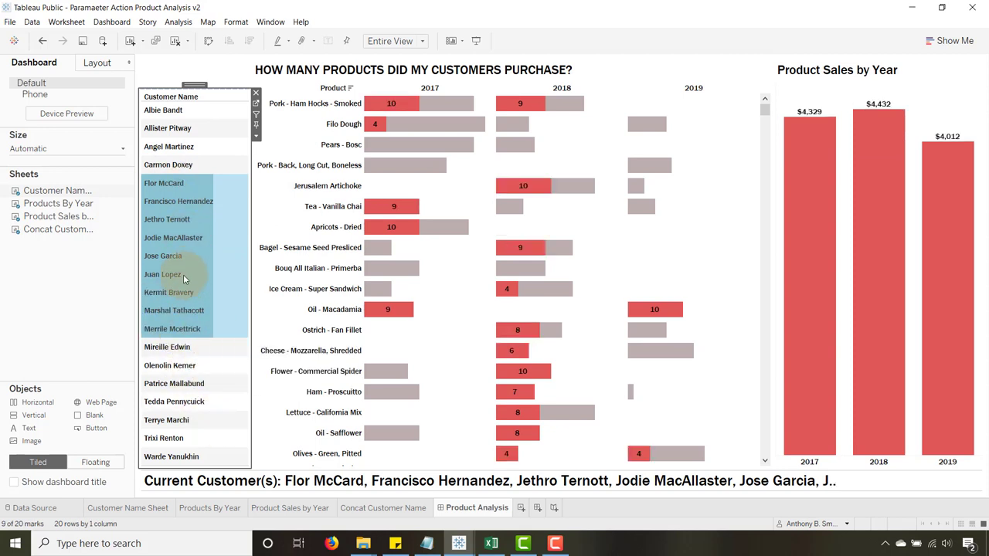
Step: Select only the fifth customer in the list and show the dashboard in presentation mode
click(164, 185)
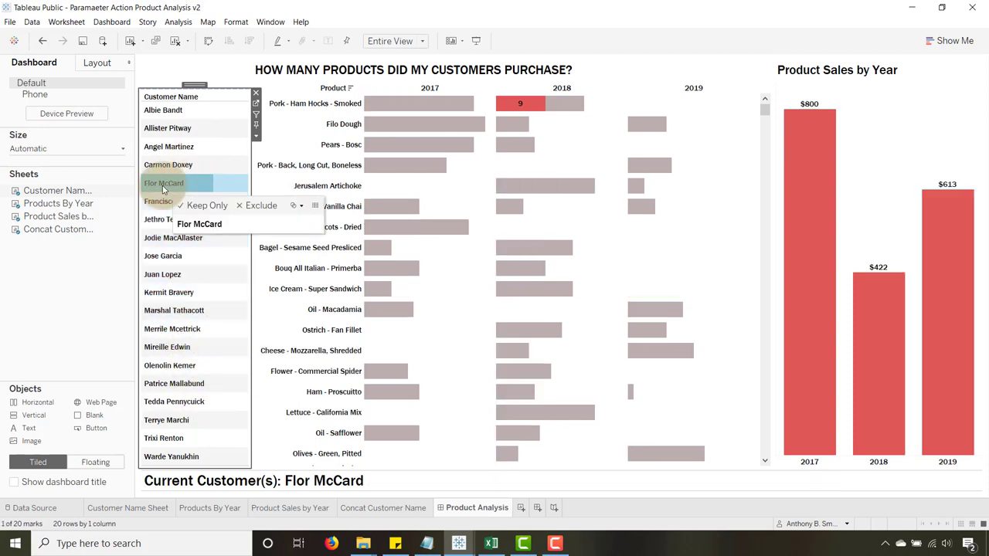
click(476, 41)
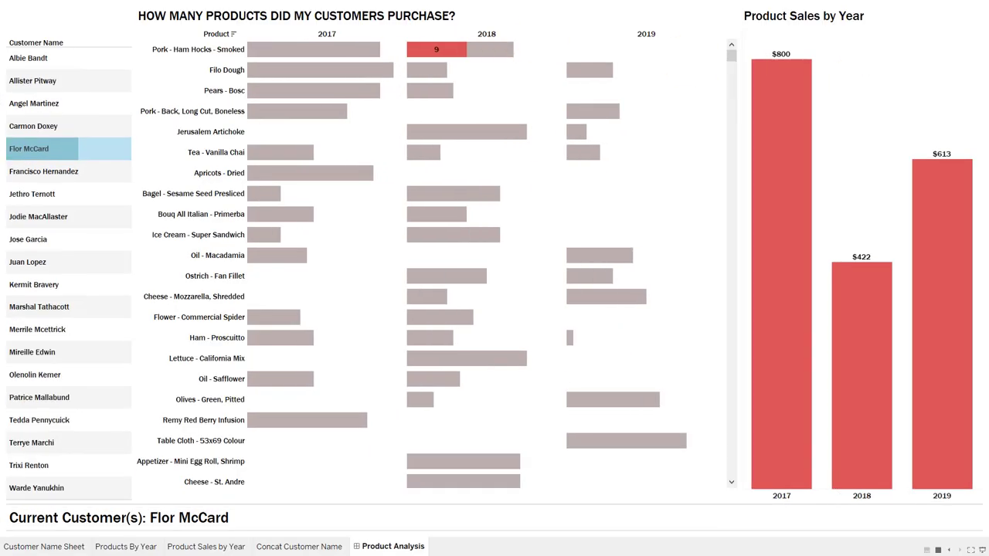